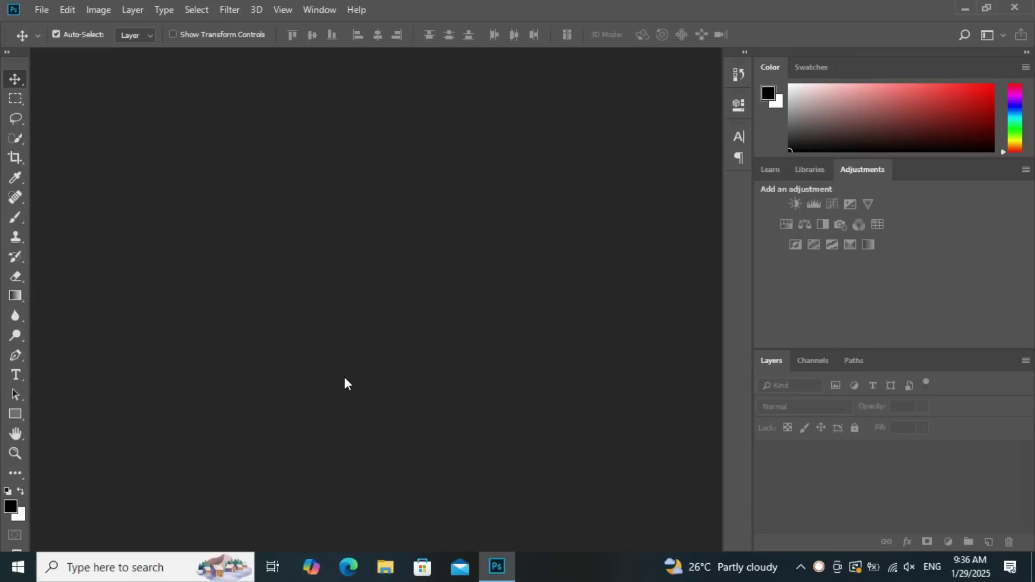
Open the 'Women' JPG from the Downloads folder.
click(37, 9)
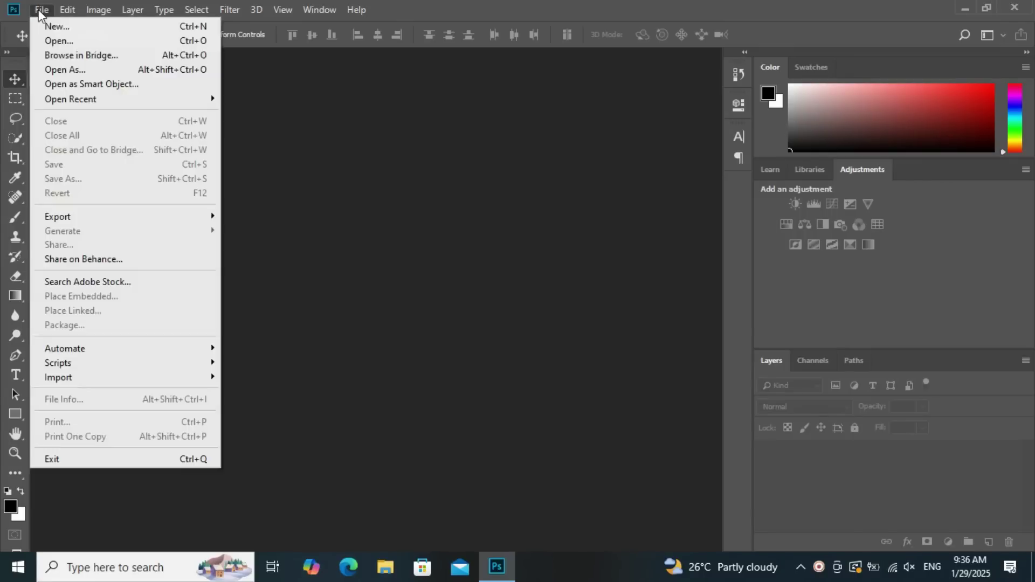
click(76, 41)
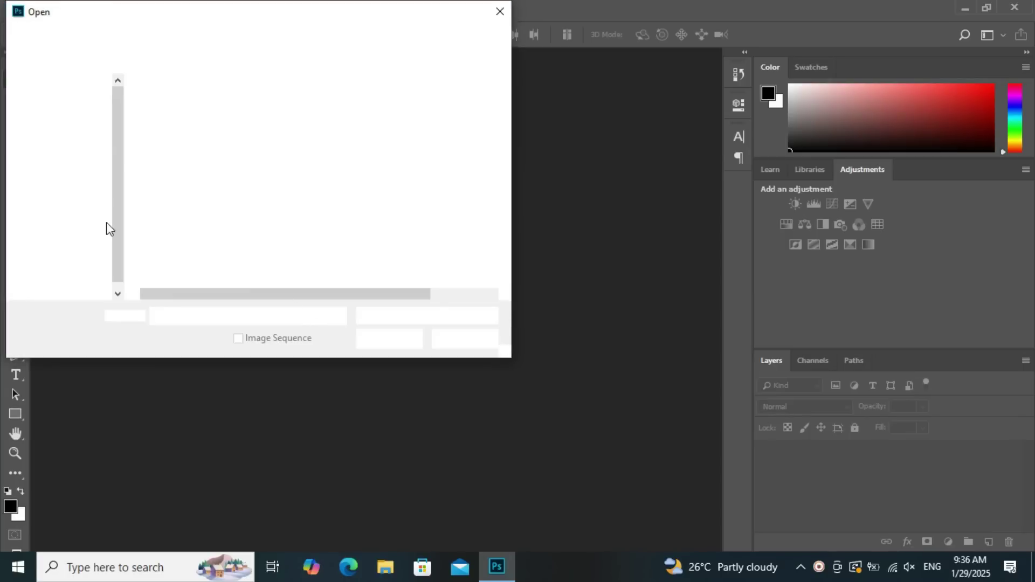
click(61, 133)
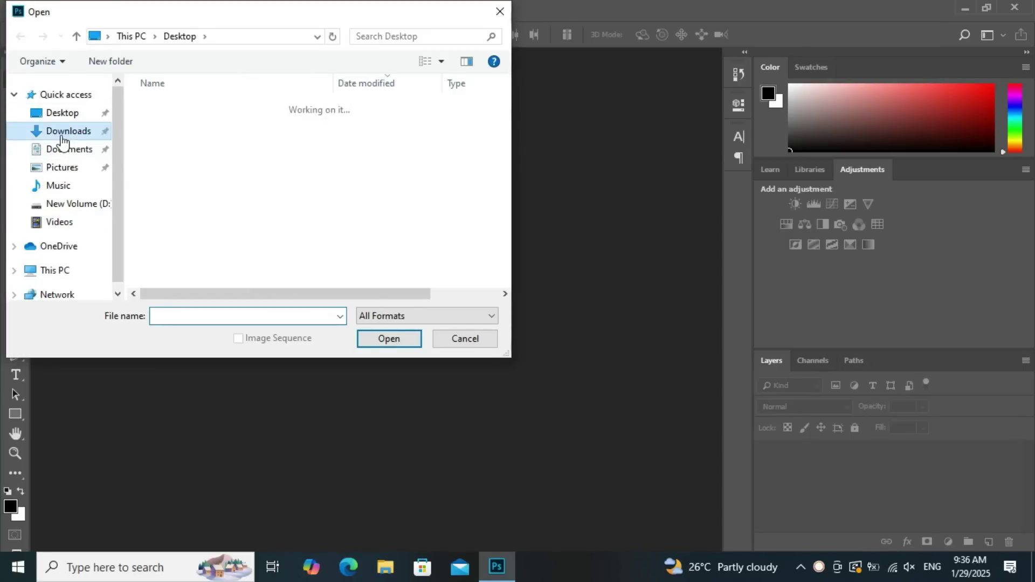
click(175, 127)
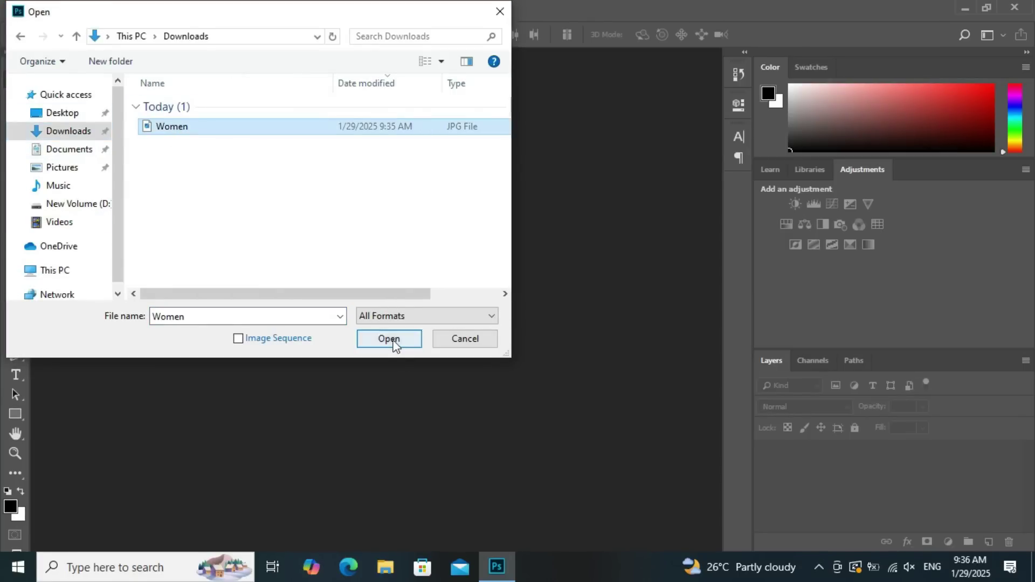
click(389, 340)
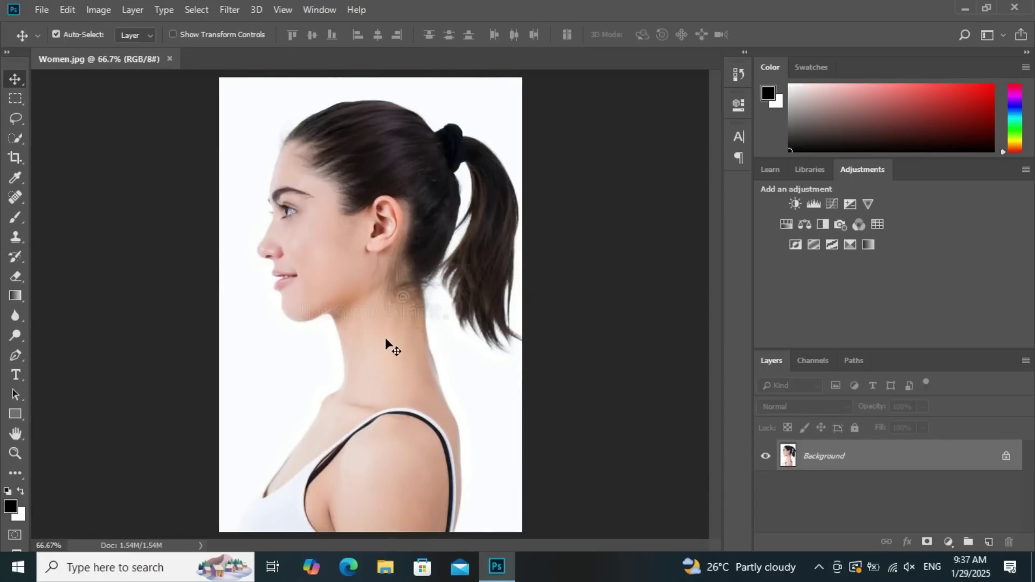
Unlock the photo's background into Layer 0 with one Background Eraser click.
click(15, 276)
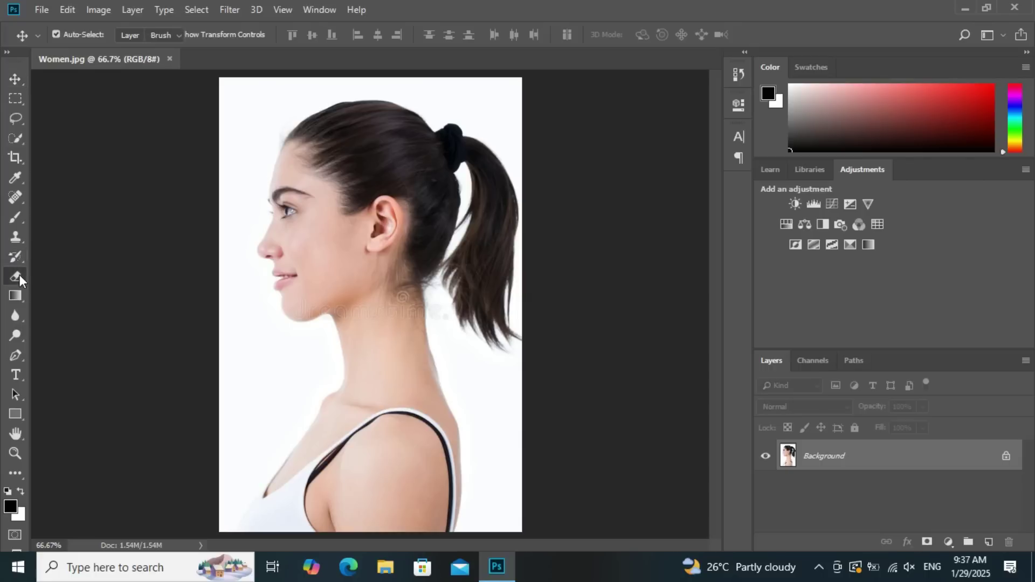
click(86, 275)
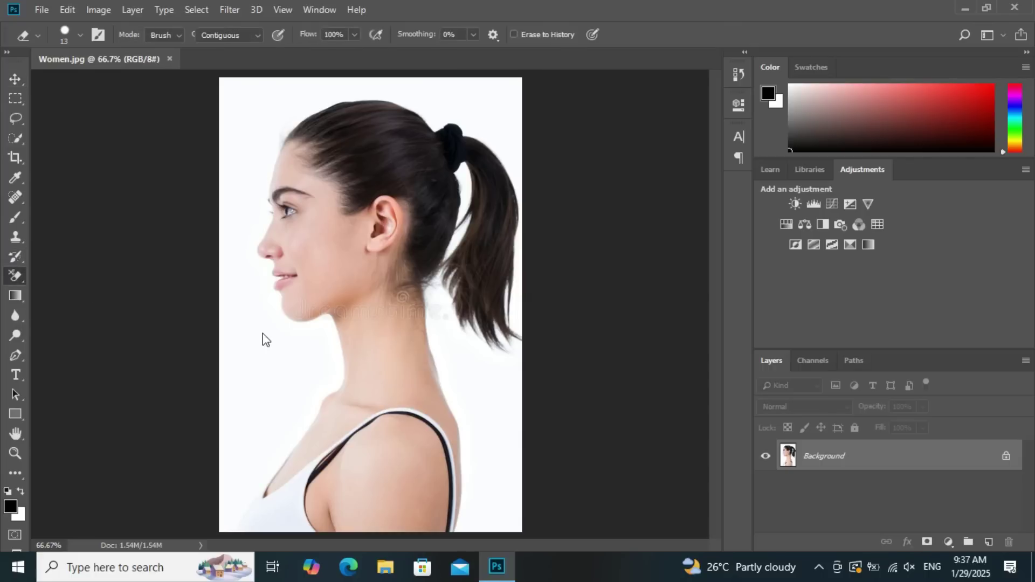
click(327, 338)
key(bracketright)
key(bracketright)
key(bracketright)
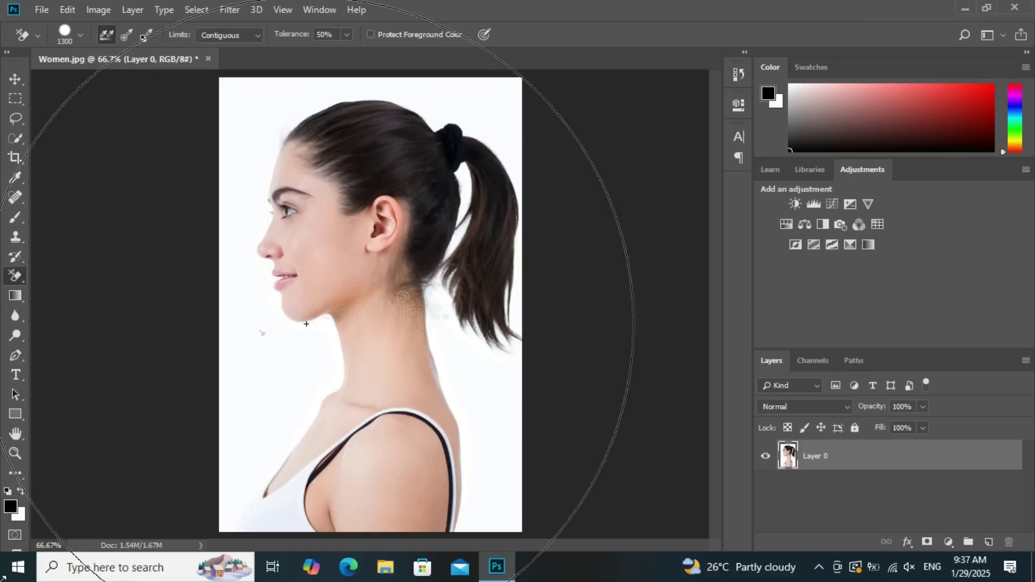
Quick-select the woman's shoulder, strap and face up to the hairline.
click(17, 138)
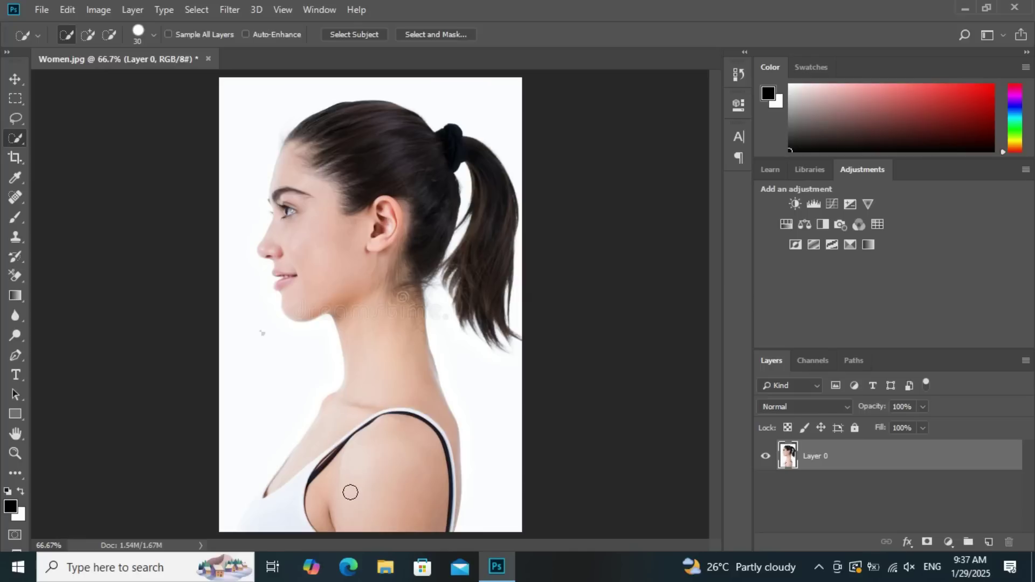
mouse_move(349, 492)
mouse_down()
mouse_move(287, 507)
mouse_move(319, 441)
mouse_move(359, 432)
mouse_move(381, 398)
mouse_move(433, 372)
mouse_move(348, 272)
mouse_up()
key(bracketright)
key(bracketright)
key(bracketright)
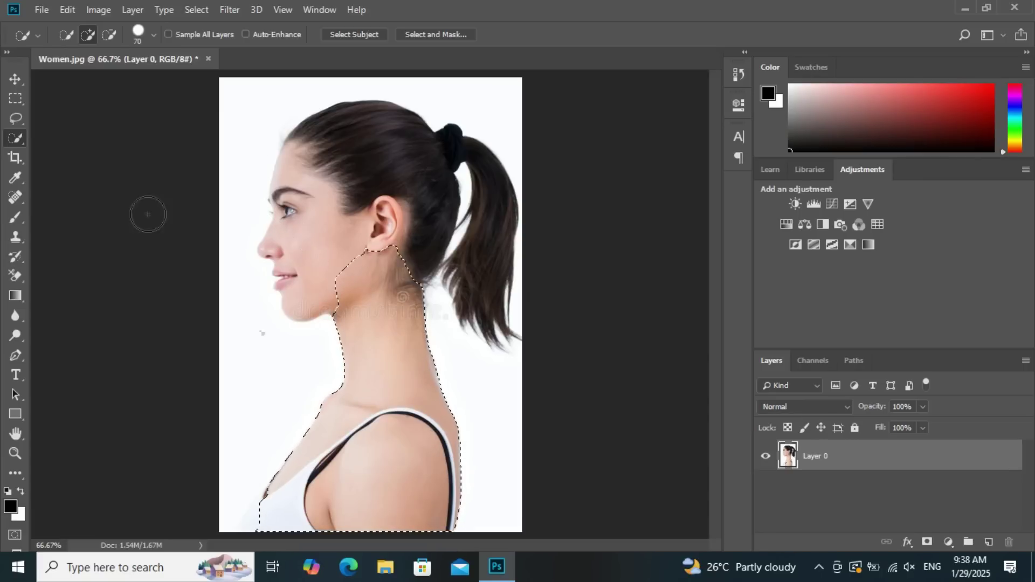
mouse_move(335, 275)
mouse_down()
mouse_move(319, 278)
mouse_move(314, 168)
mouse_move(443, 155)
mouse_up()
scroll(532, 120, up, 3)
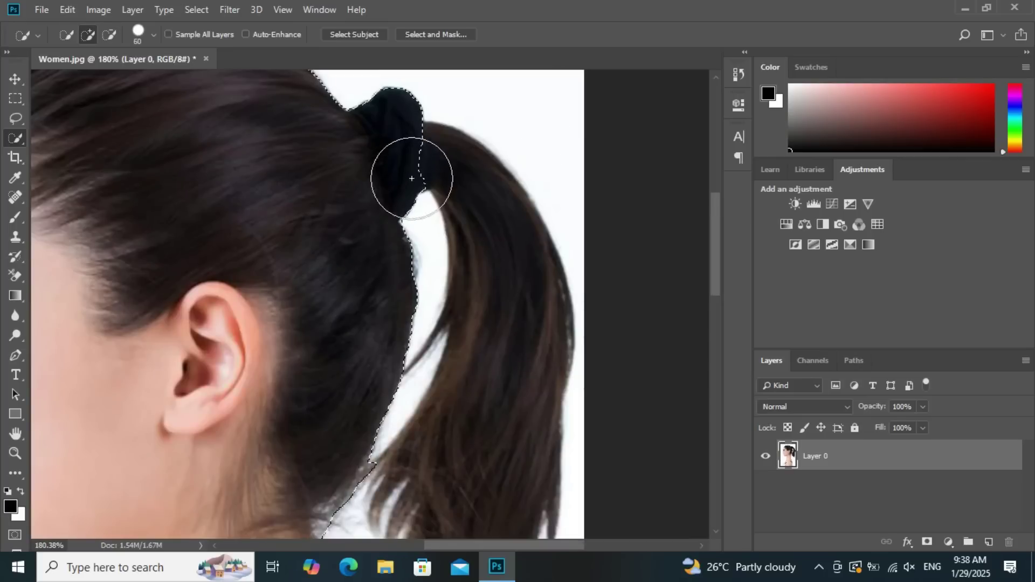
key(bracketleft)
key(bracketleft)
key(bracketleft)
Add the ponytail to the woman selection with a smaller brush.
drag(432, 155, 469, 173)
click(493, 243)
drag(497, 258, 490, 219)
scroll(497, 312, down, 2)
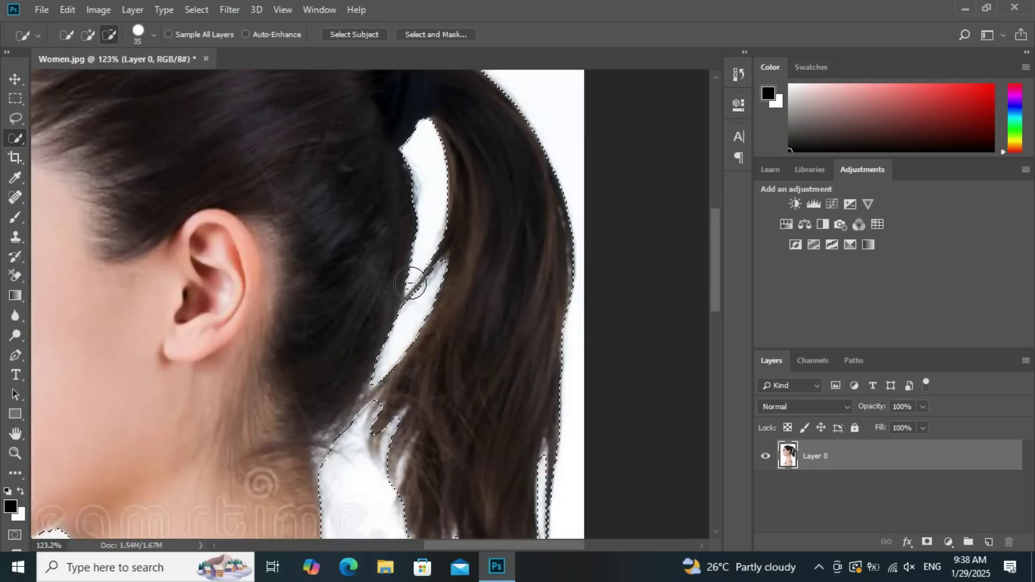
scroll(508, 434, down, 1)
scroll(508, 435, down, 1)
scroll(510, 436, up, 3)
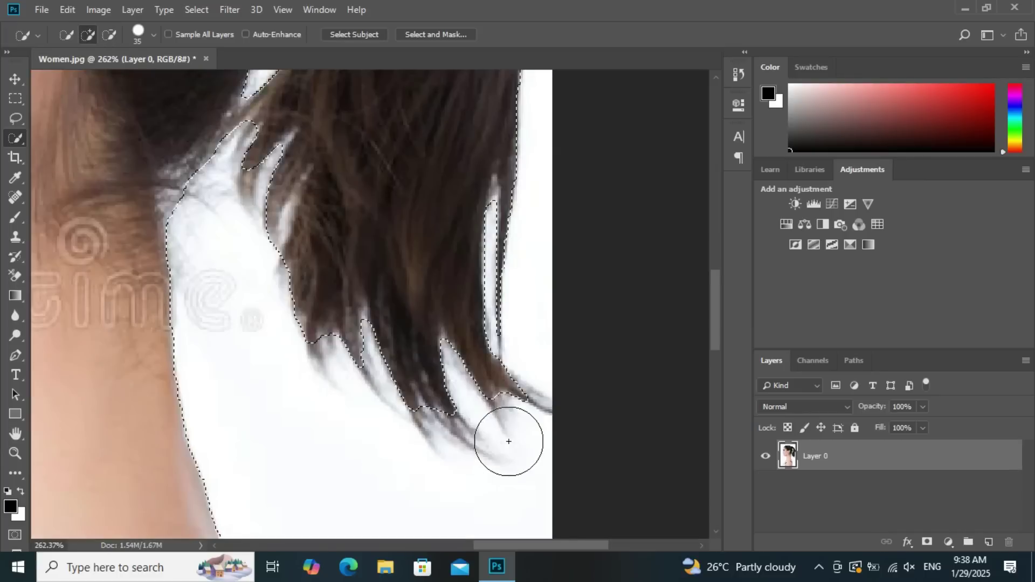
scroll(507, 441, down, 3)
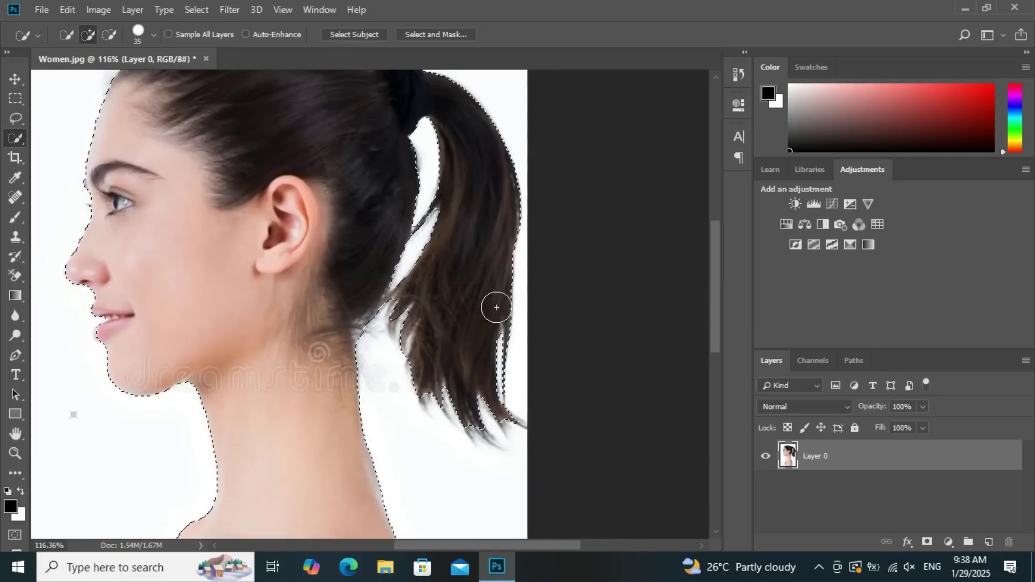
scroll(268, 282, down, 3)
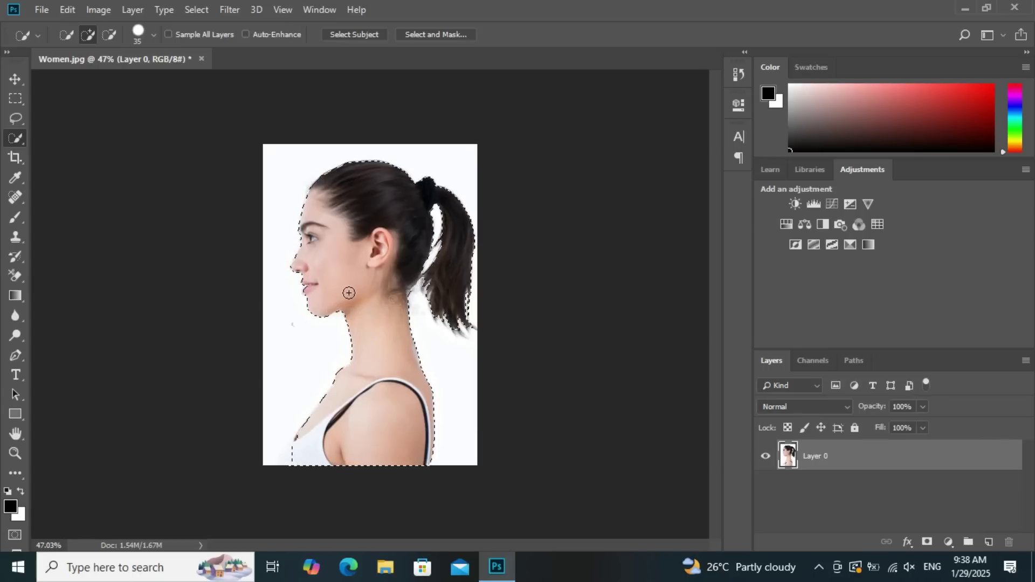
scroll(381, 233, up, 1)
scroll(381, 233, up, 1)
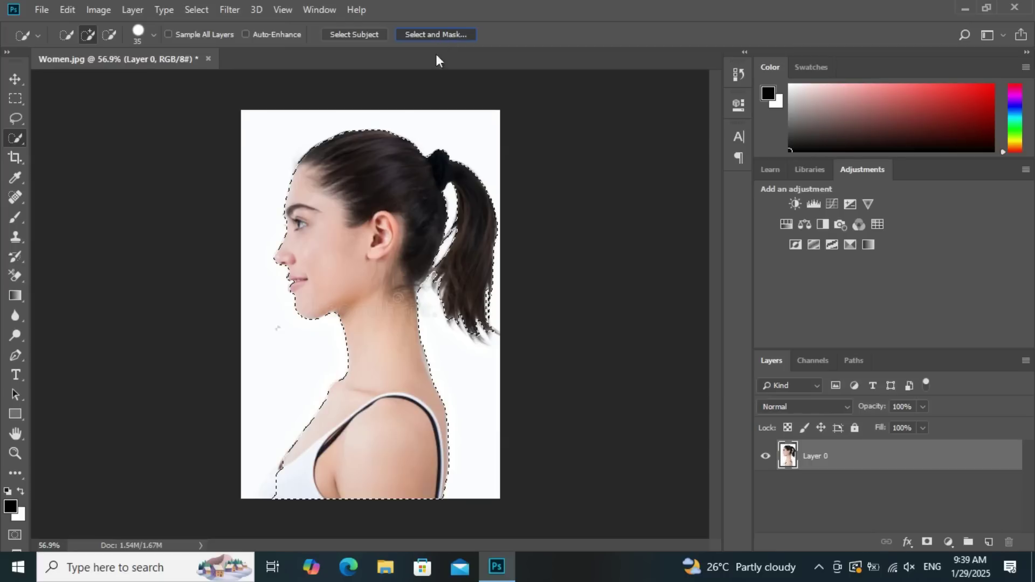
Enter Select and Mask, preview in On Black view mode, and take the Refine Edge Brush.
click(433, 34)
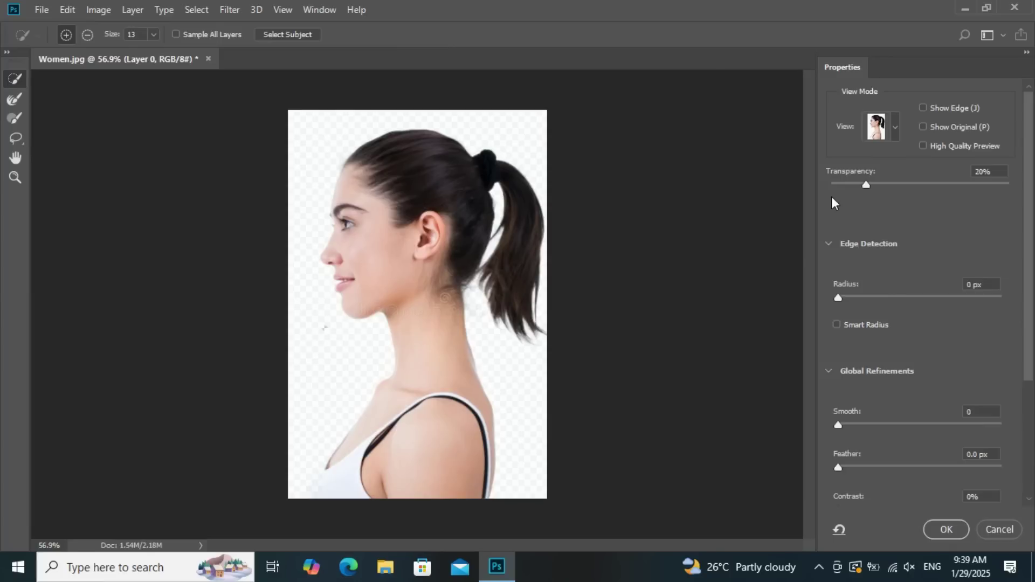
click(895, 131)
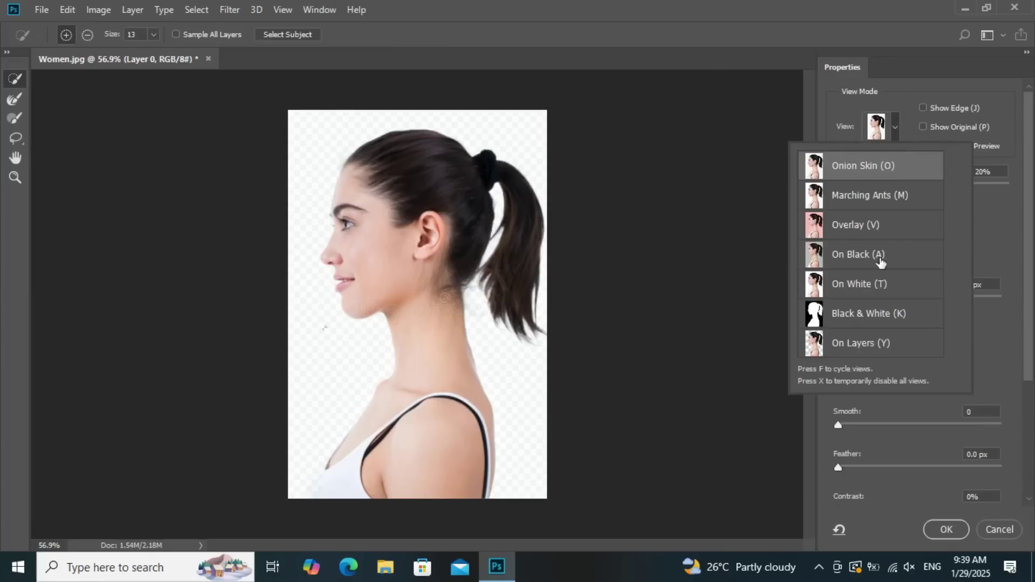
click(855, 261)
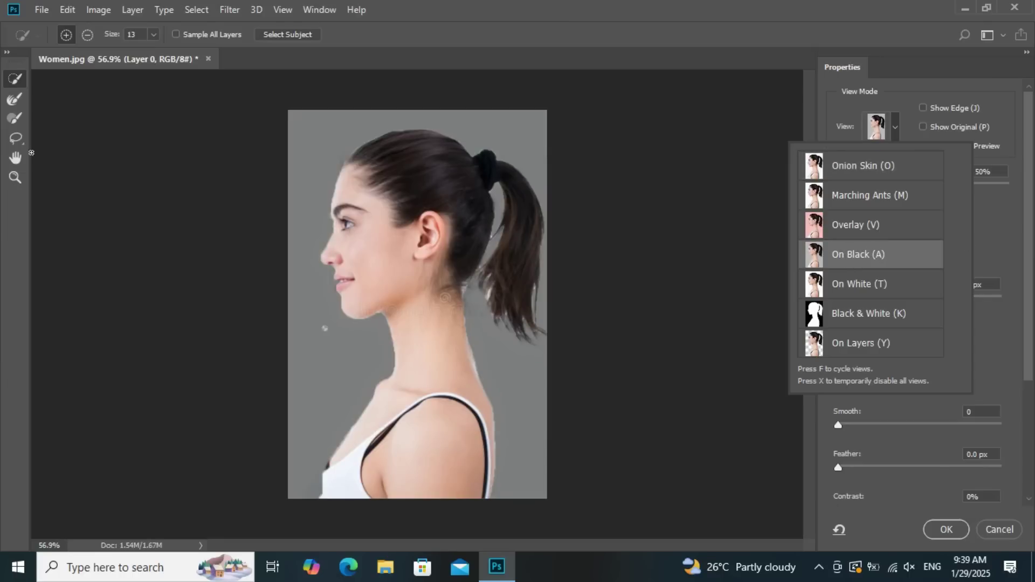
click(14, 98)
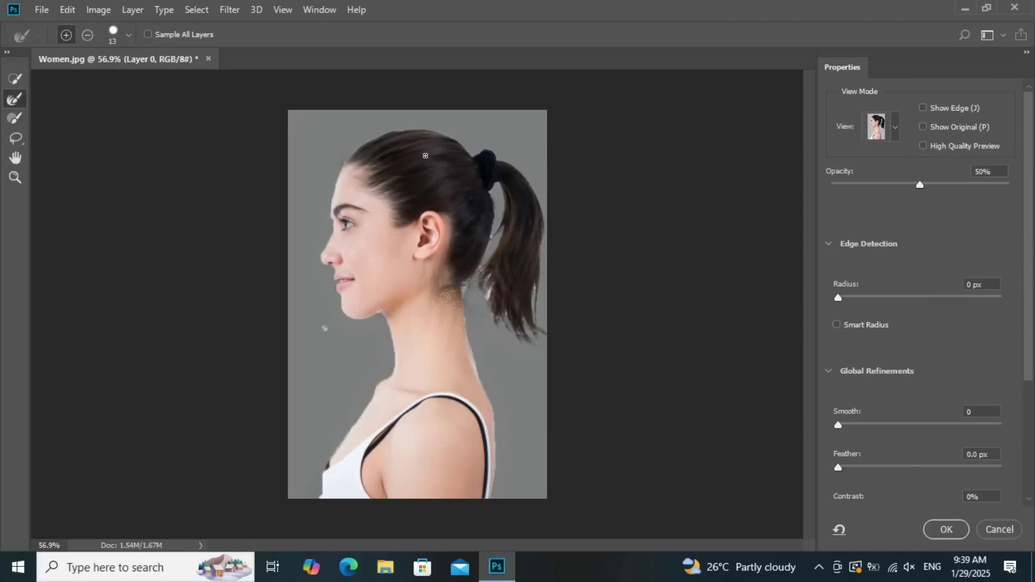
Refine the selection edge along the hairline, forehead and brow.
scroll(415, 142, up, 5)
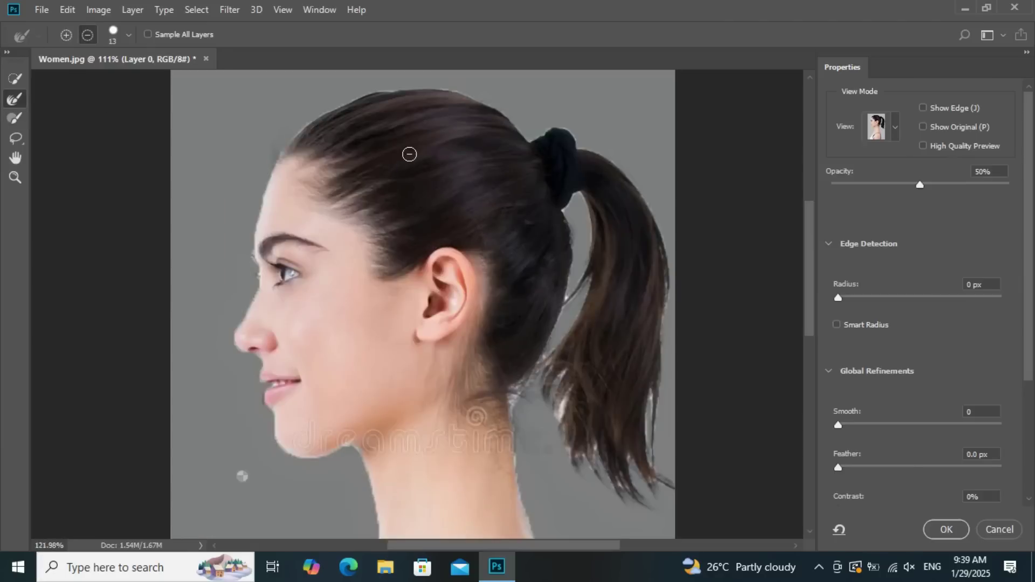
scroll(394, 254, down, 2)
key(bracketright)
key(bracketright)
key(bracketright)
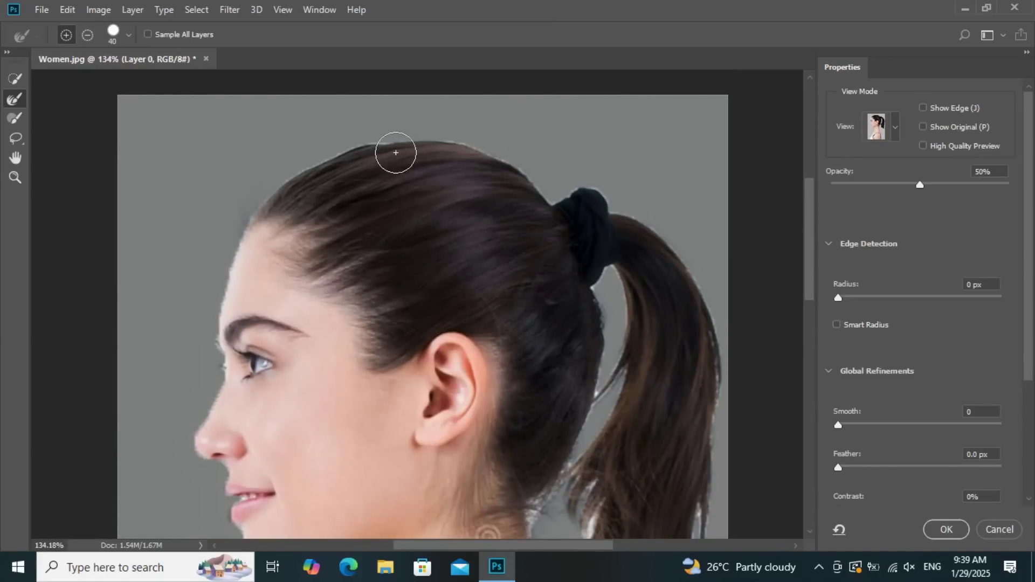
key(bracketleft)
scroll(272, 200, down, 1)
scroll(204, 213, up, 3)
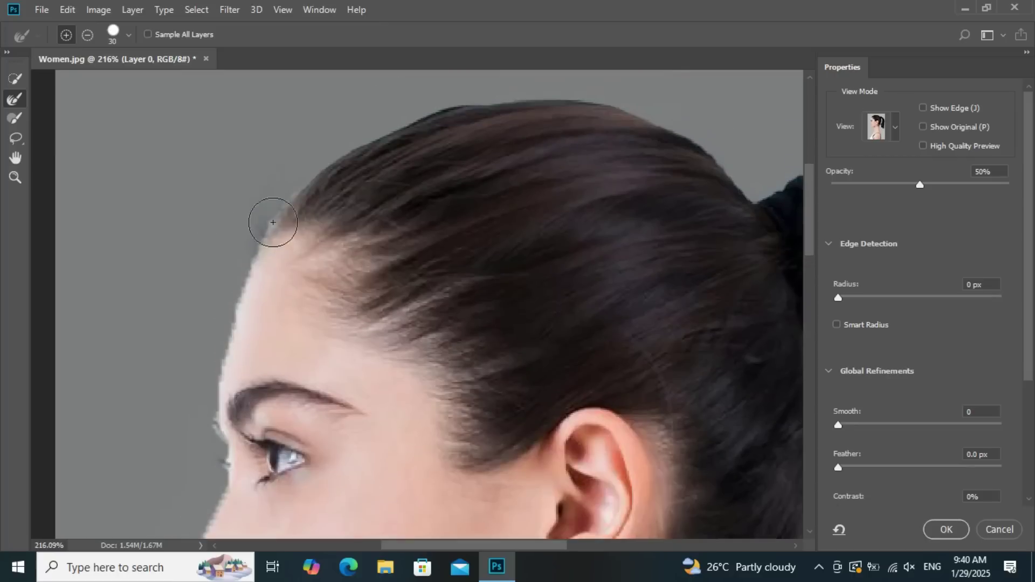
drag(307, 216, 326, 181)
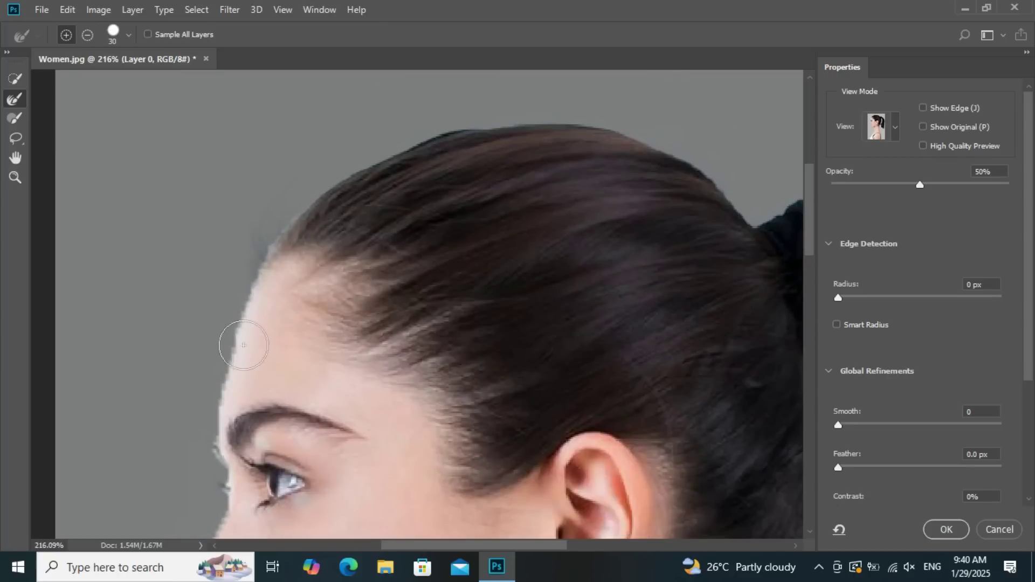
scroll(342, 231, down, 2)
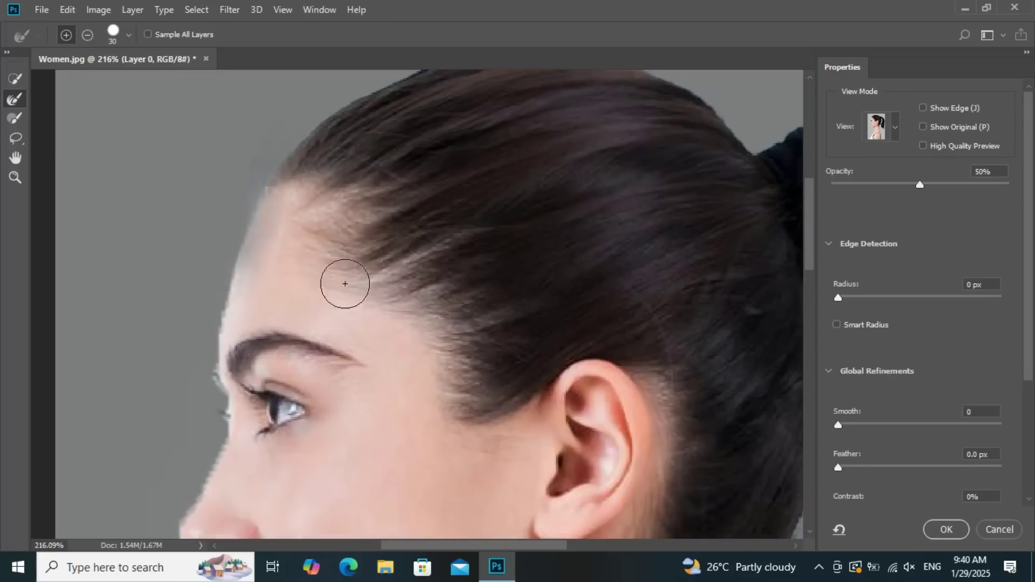
scroll(341, 277, down, 2)
drag(222, 220, 243, 270)
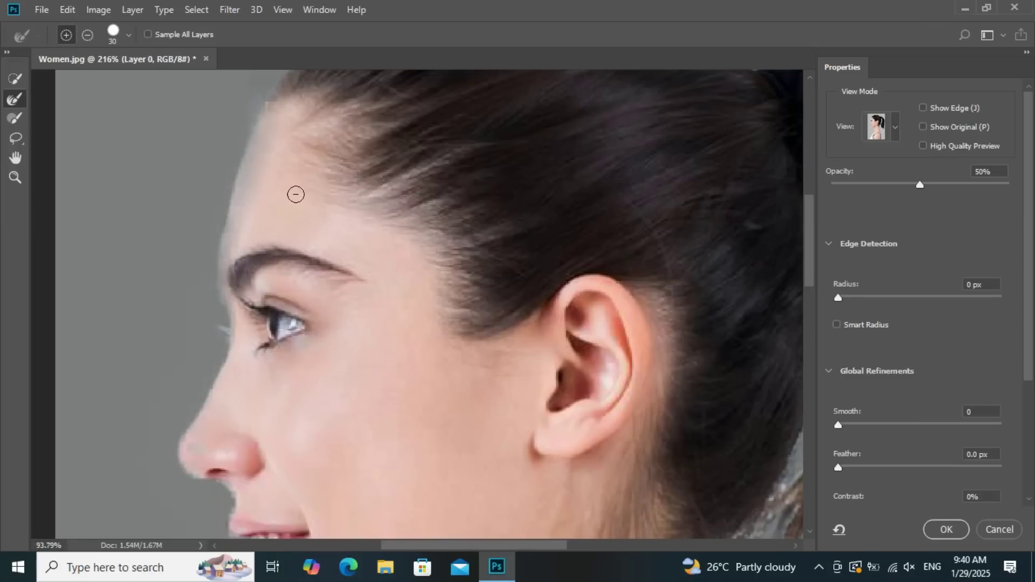
Refine the lower lip, chin, neck and chest edges to remove the halo.
key(ctrl+0)
key(alt)
scroll(364, 151, up, 1)
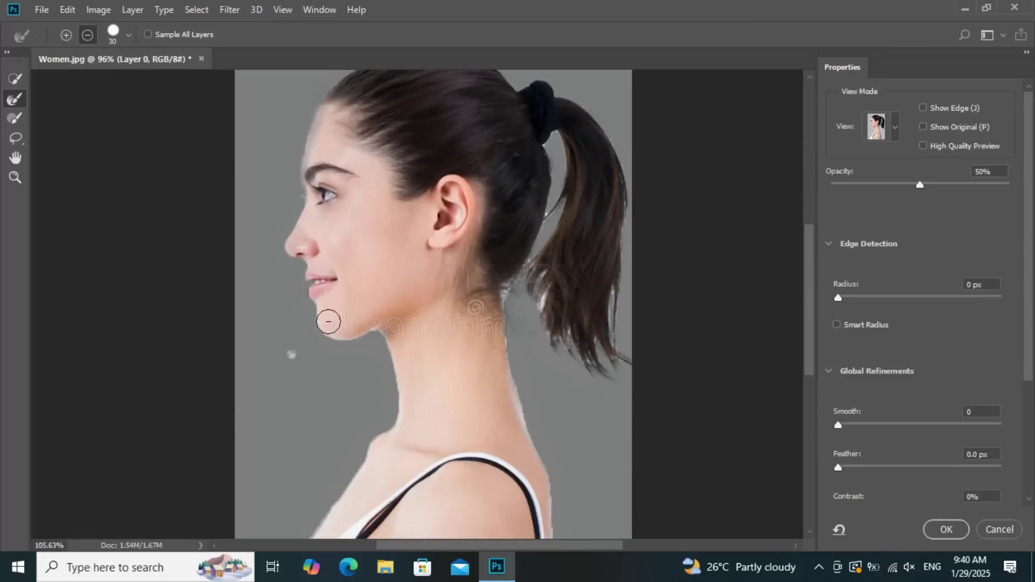
scroll(330, 318, up, 1)
scroll(291, 212, up, 1)
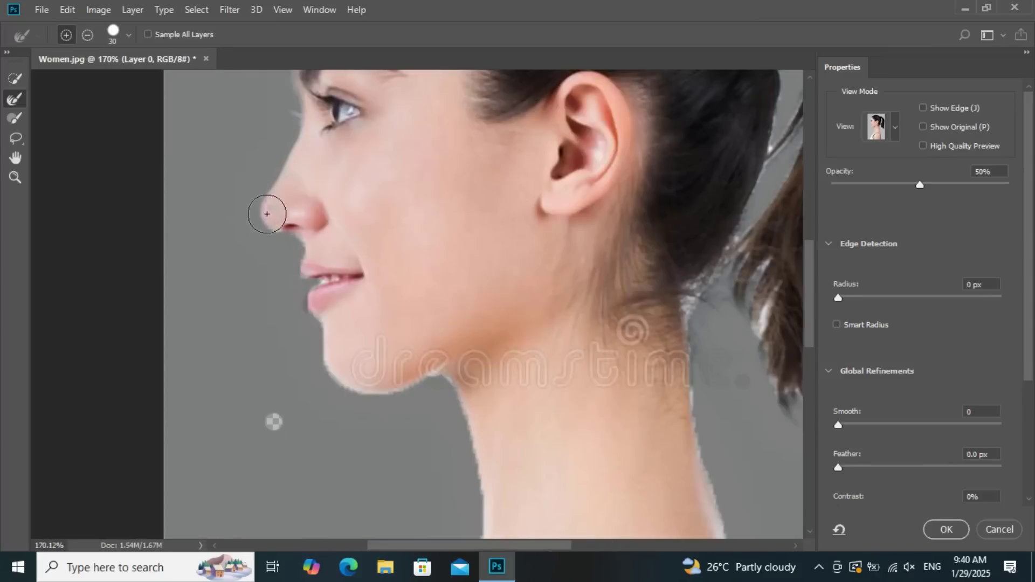
mouse_move(312, 302)
mouse_down()
mouse_move(337, 362)
mouse_move(416, 374)
mouse_up()
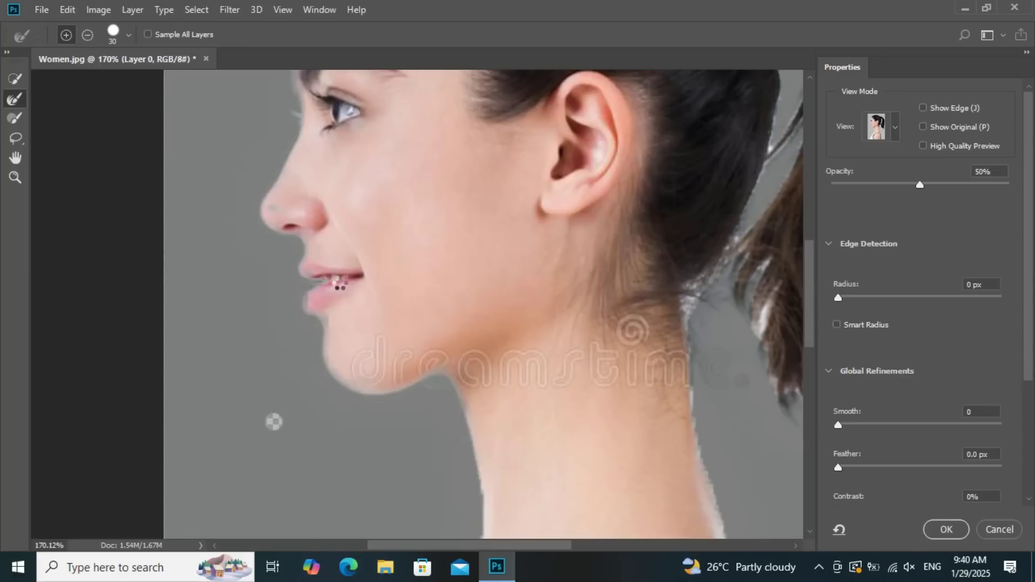
scroll(298, 285, down, 2)
scroll(575, 342, down, 1)
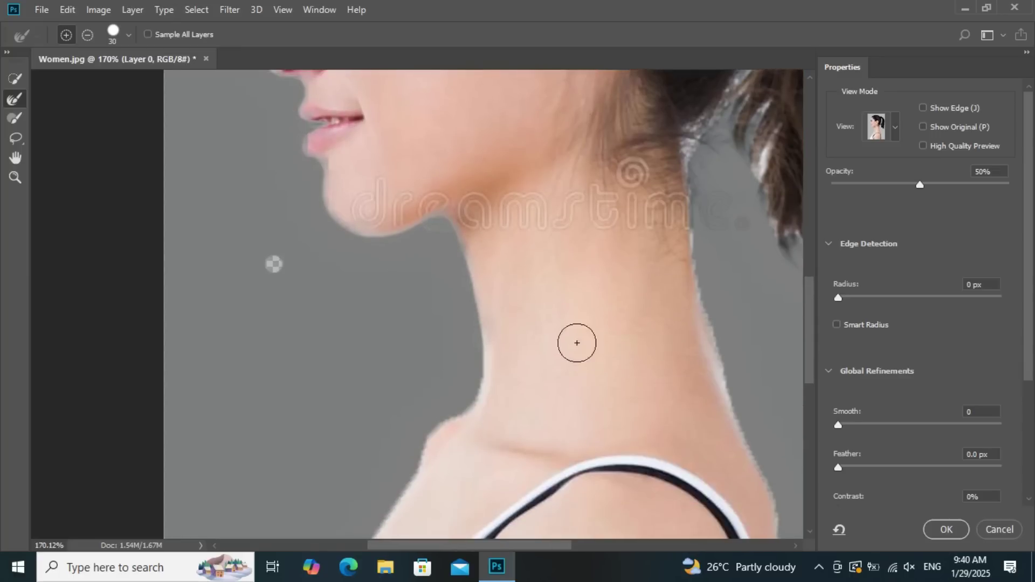
scroll(471, 245, down, 2)
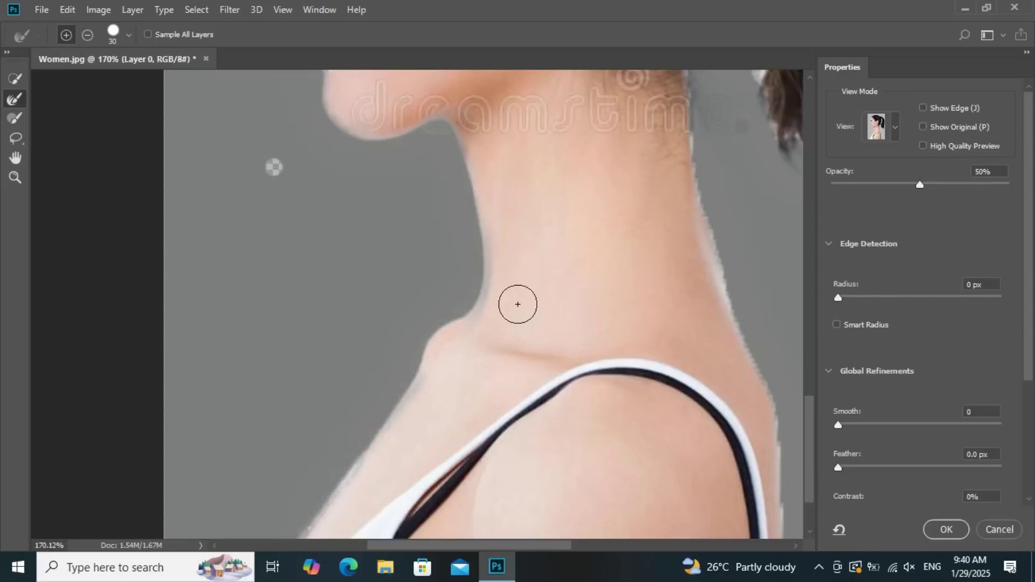
scroll(459, 243, down, 5)
scroll(377, 183, up, 2)
drag(358, 192, 260, 412)
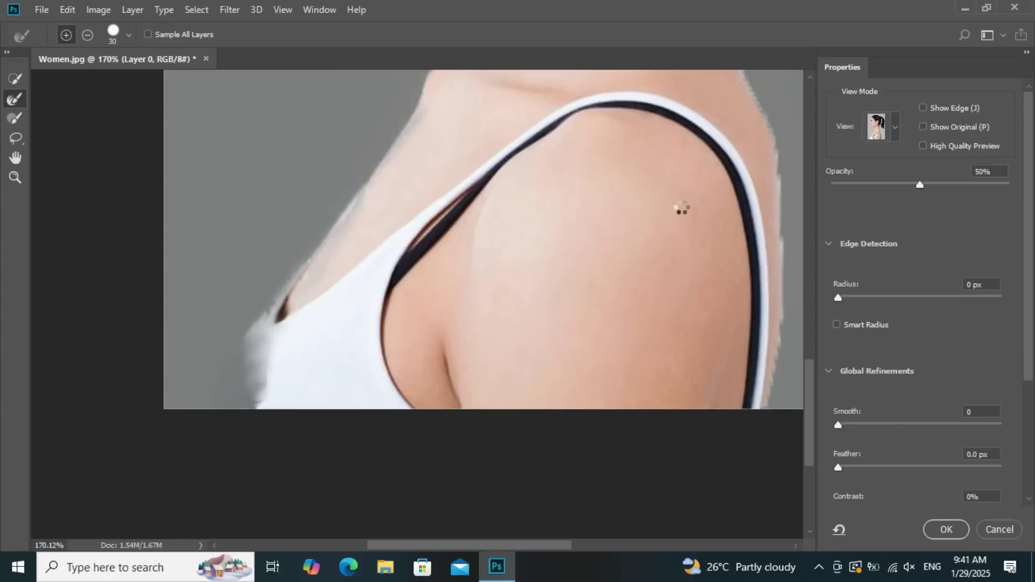
Brush the ponytail edges into finer strands, removing the bright fringe.
scroll(682, 208, down, 1)
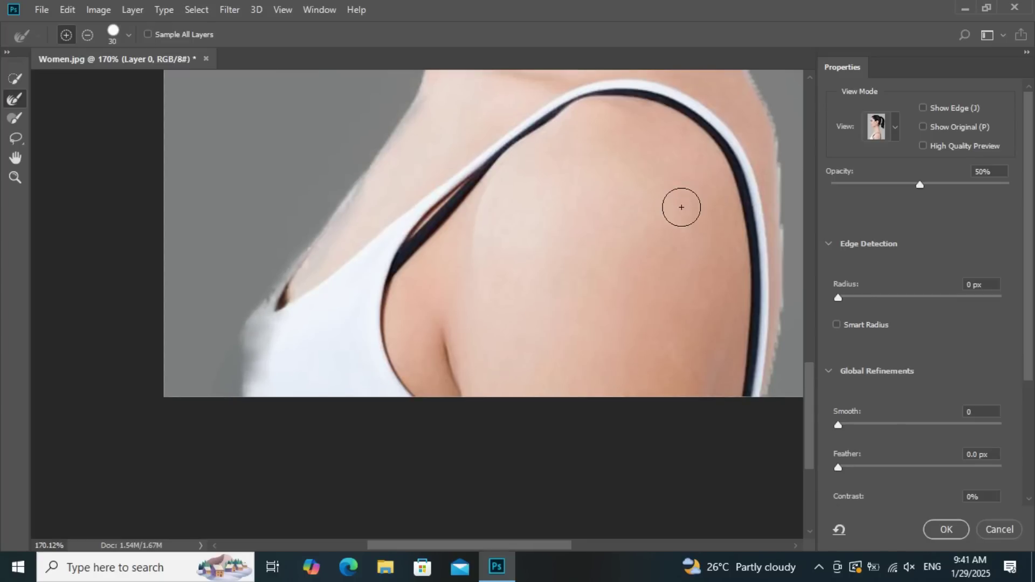
scroll(358, 237, down, 3)
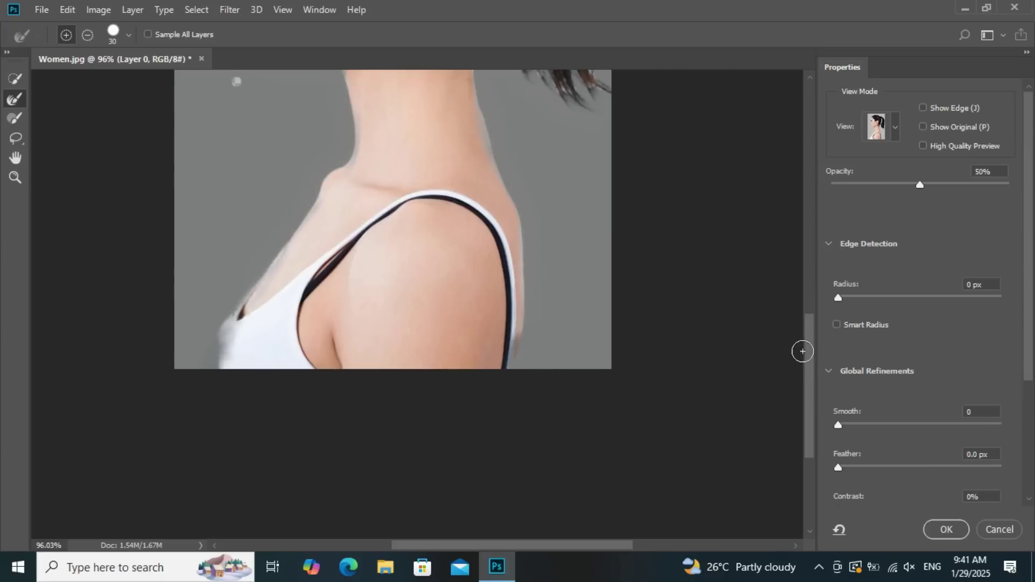
drag(808, 351, 787, 263)
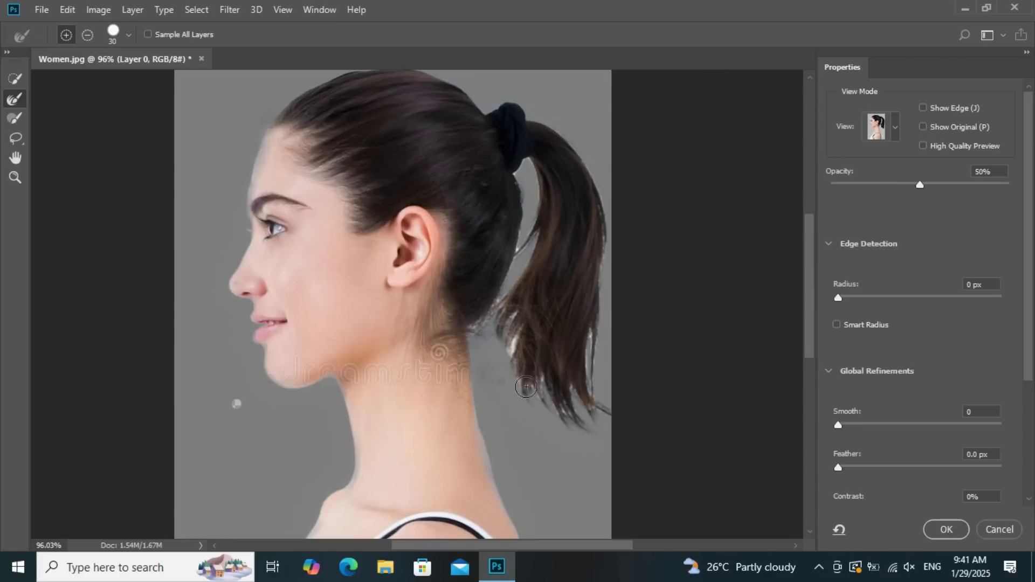
drag(584, 427, 577, 162)
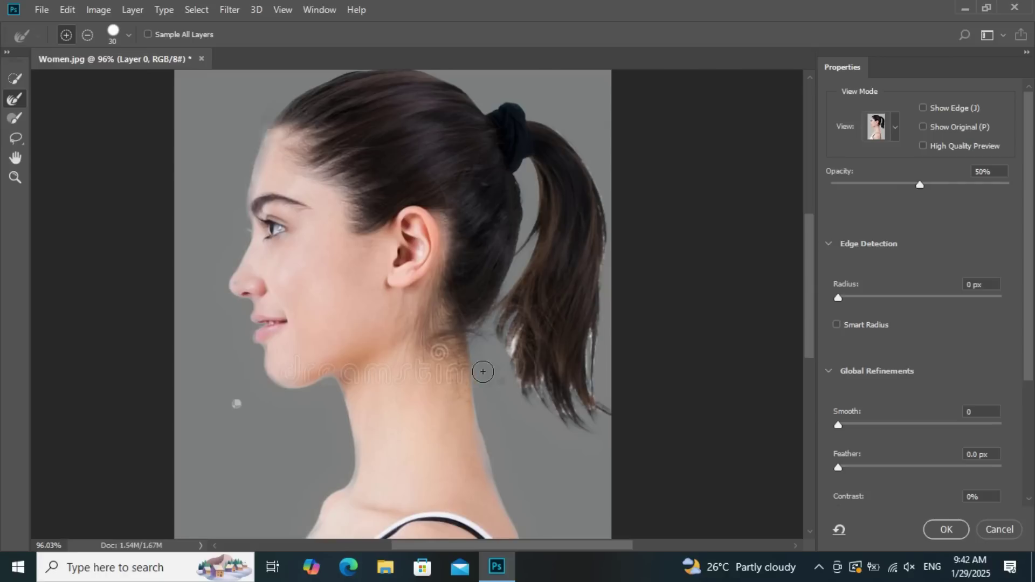
drag(511, 341, 497, 419)
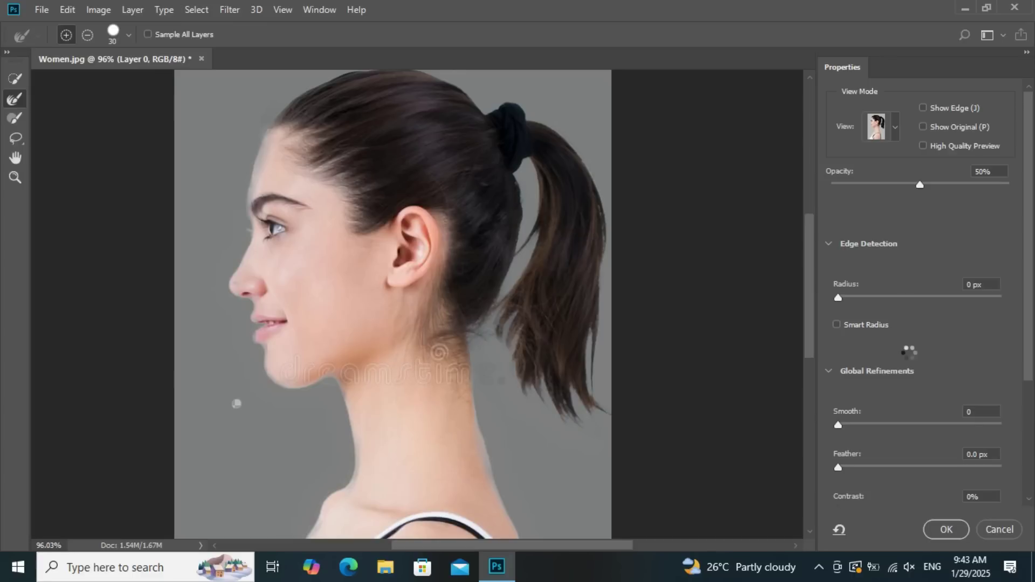
Set Output To New Layer in Output Settings and confirm Select and Mask.
scroll(958, 478, down, 5)
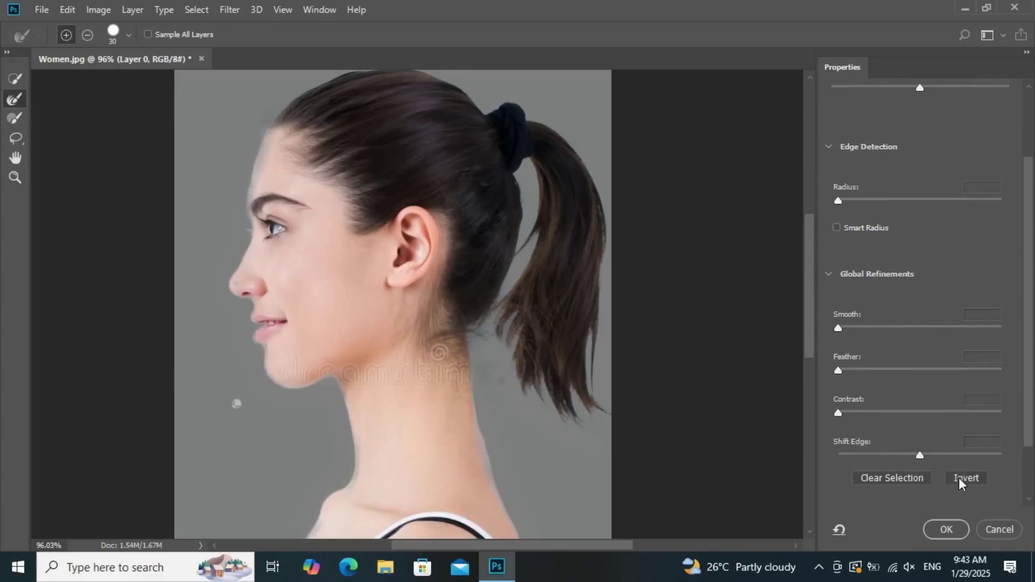
scroll(959, 477, down, 1)
click(829, 457)
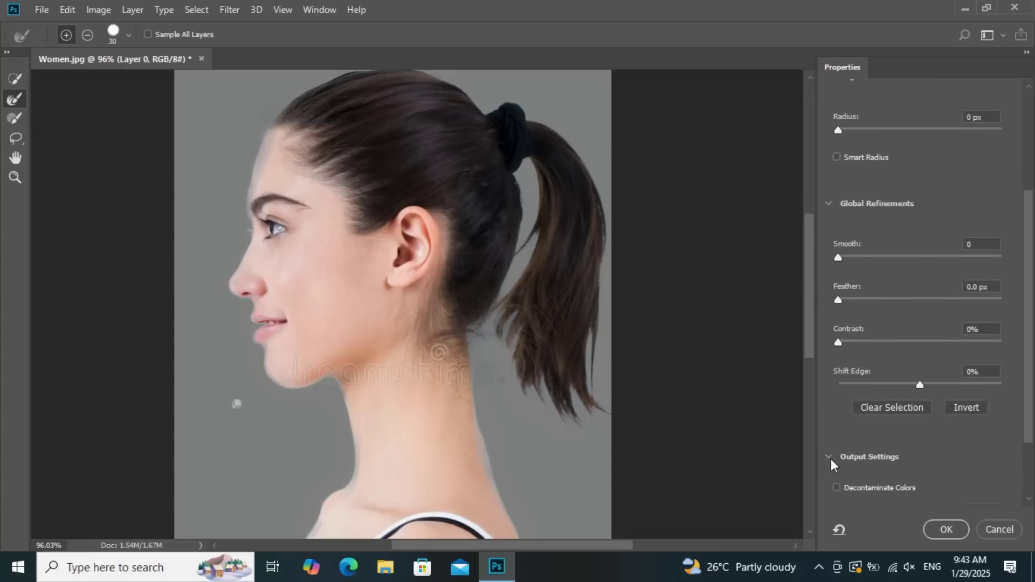
scroll(851, 436, down, 1)
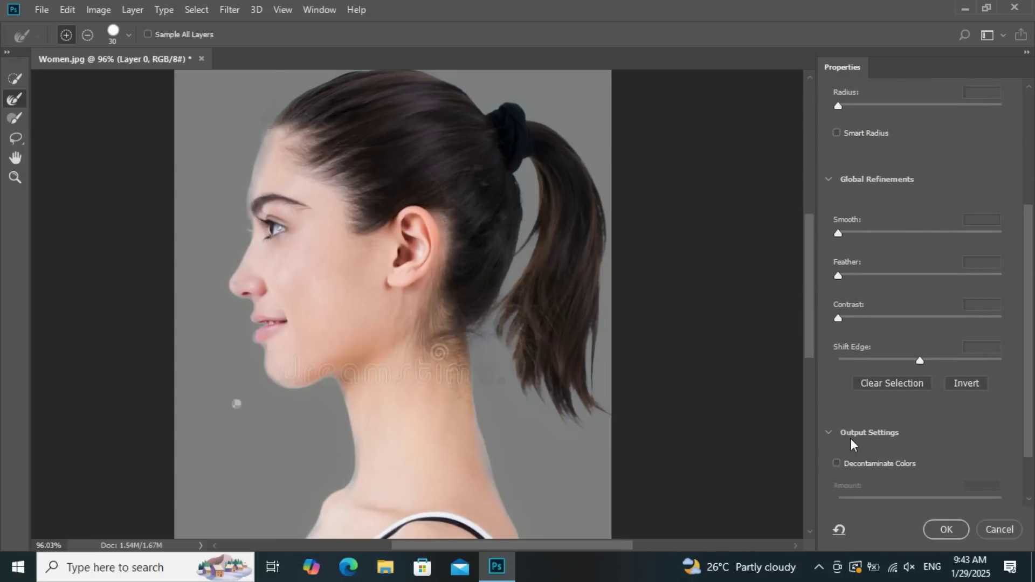
scroll(850, 437, down, 3)
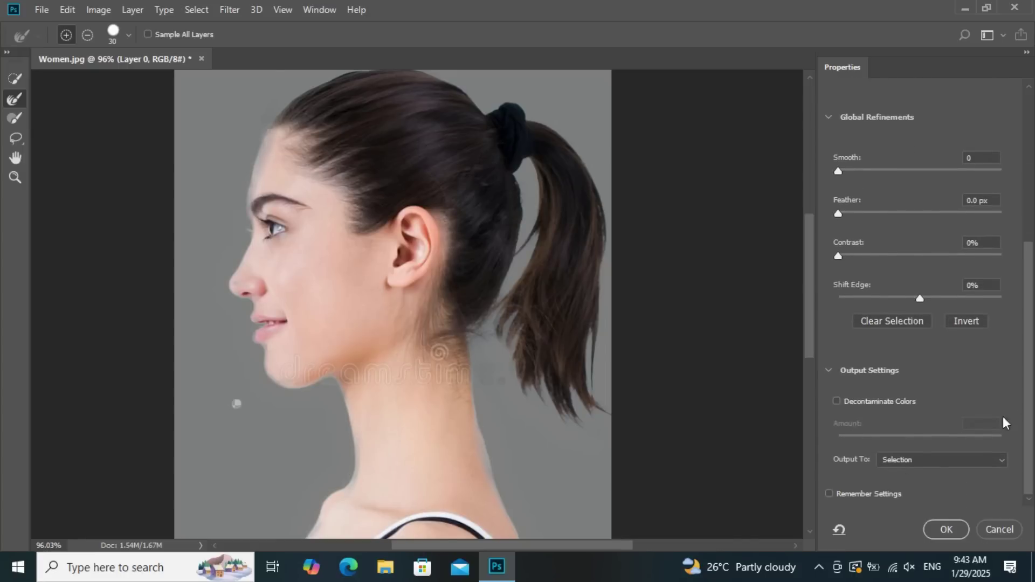
click(902, 461)
click(897, 495)
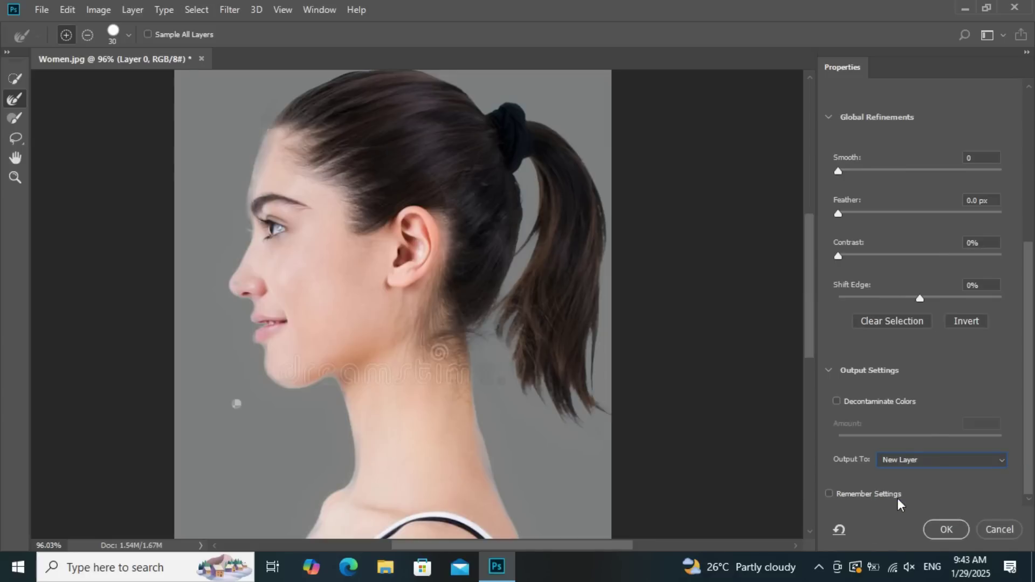
click(956, 532)
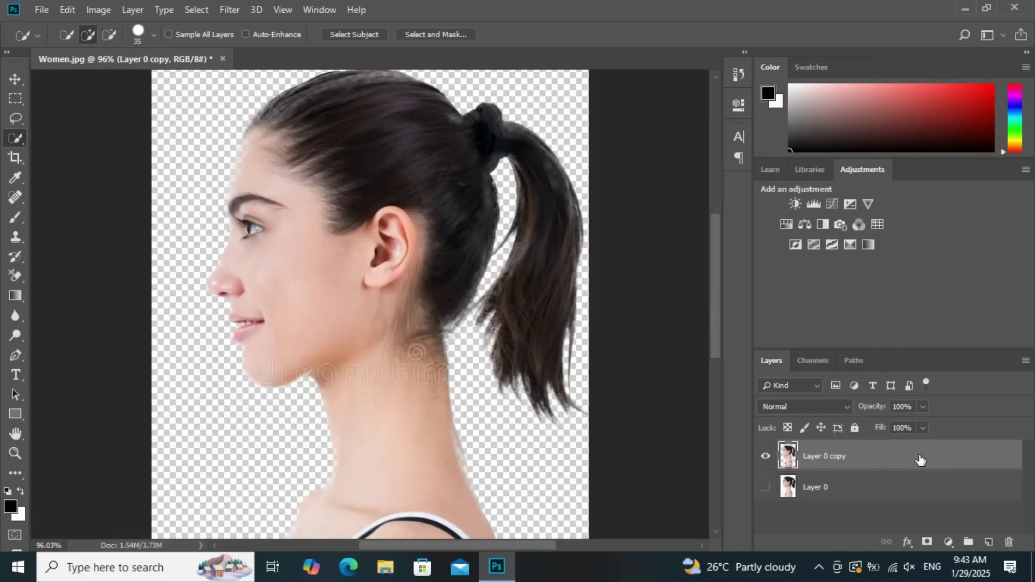
Delete the original Layer 0.
click(849, 492)
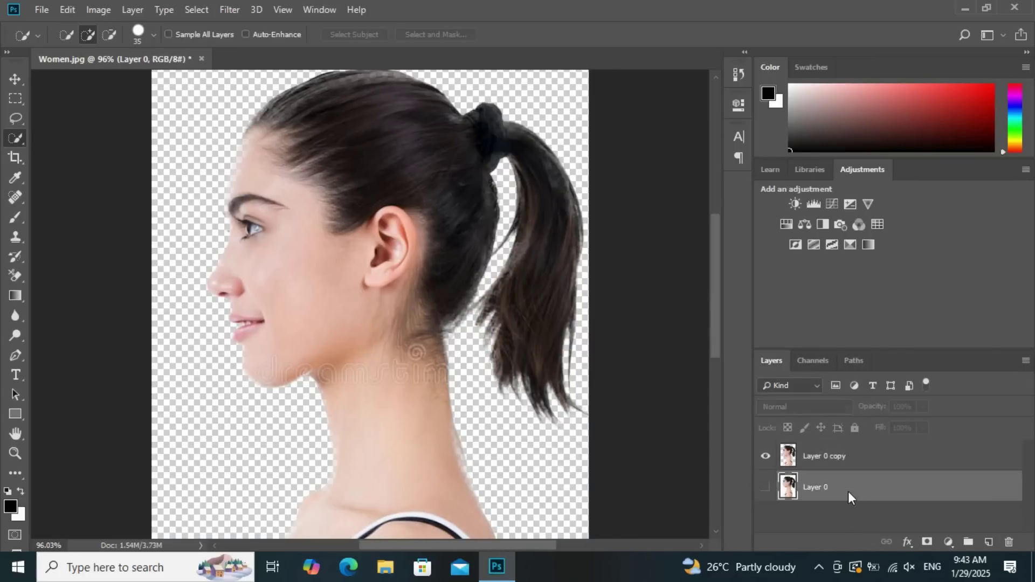
right_click(848, 491)
click(698, 95)
click(447, 221)
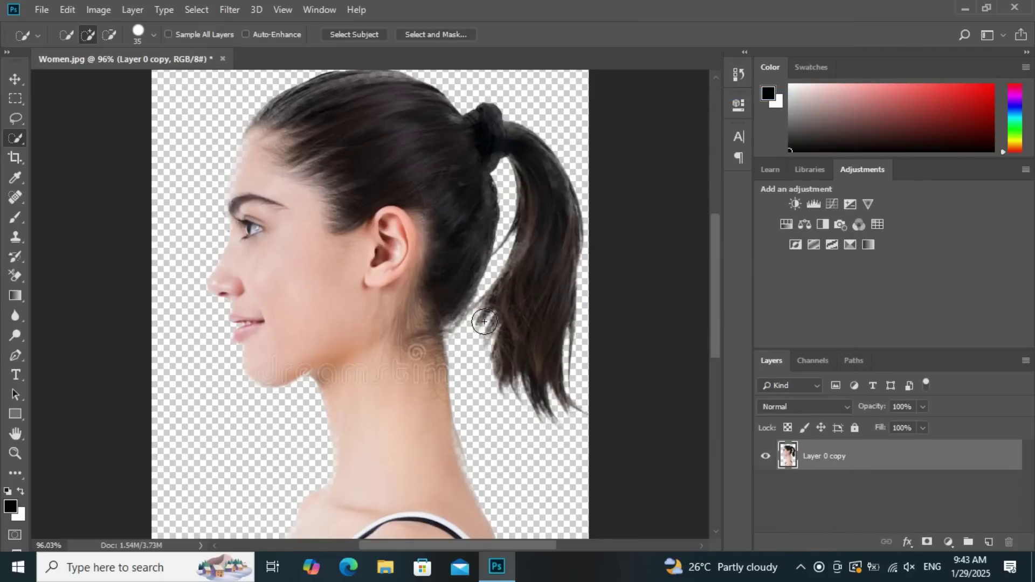
Rename the Layer 0 copy to 'Women'.
scroll(431, 254, down, 3)
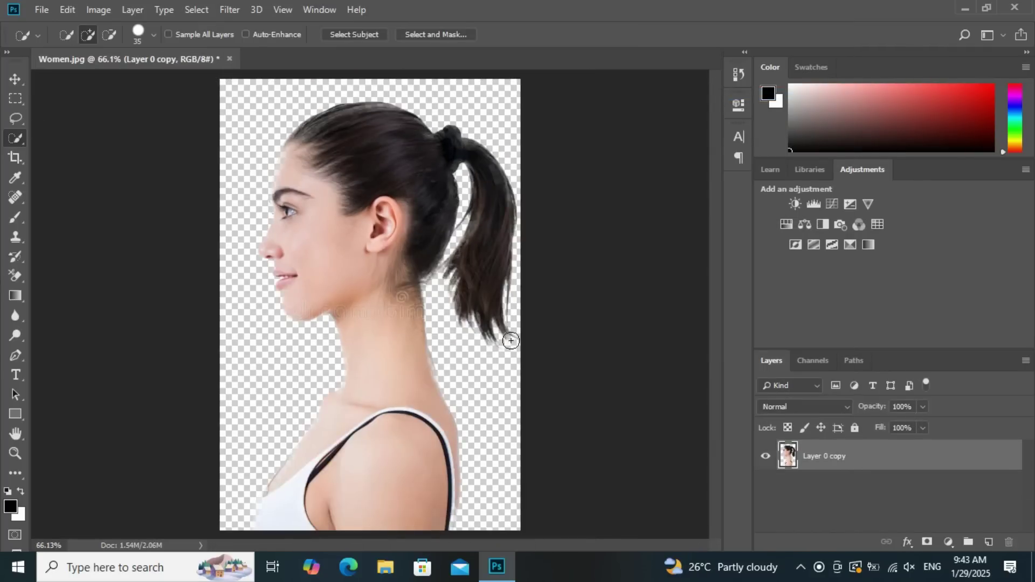
double_click(819, 457)
text(Women)
key(Return)
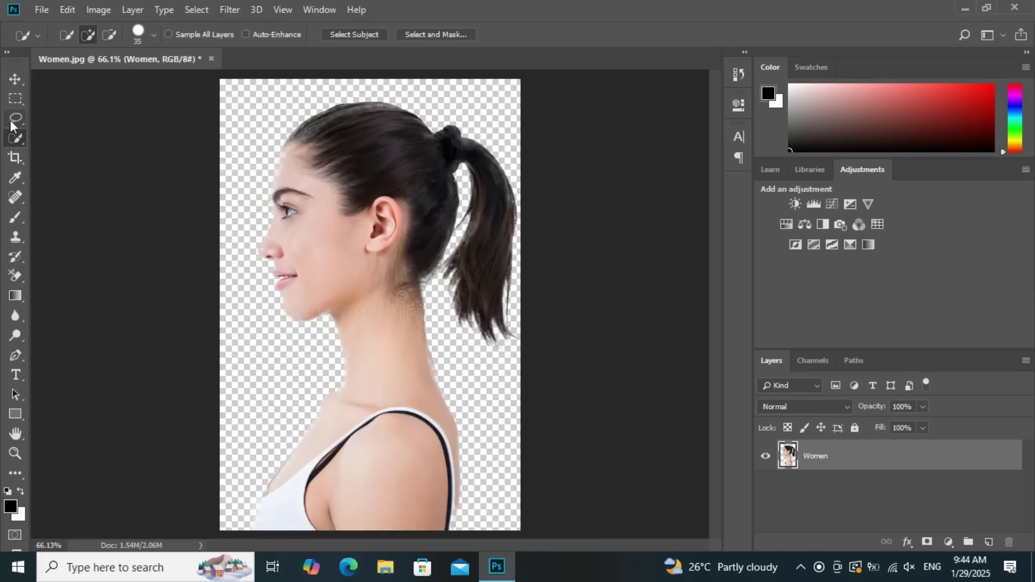
Crop outward on the left and right to widen the canvas into a landscape frame.
click(15, 158)
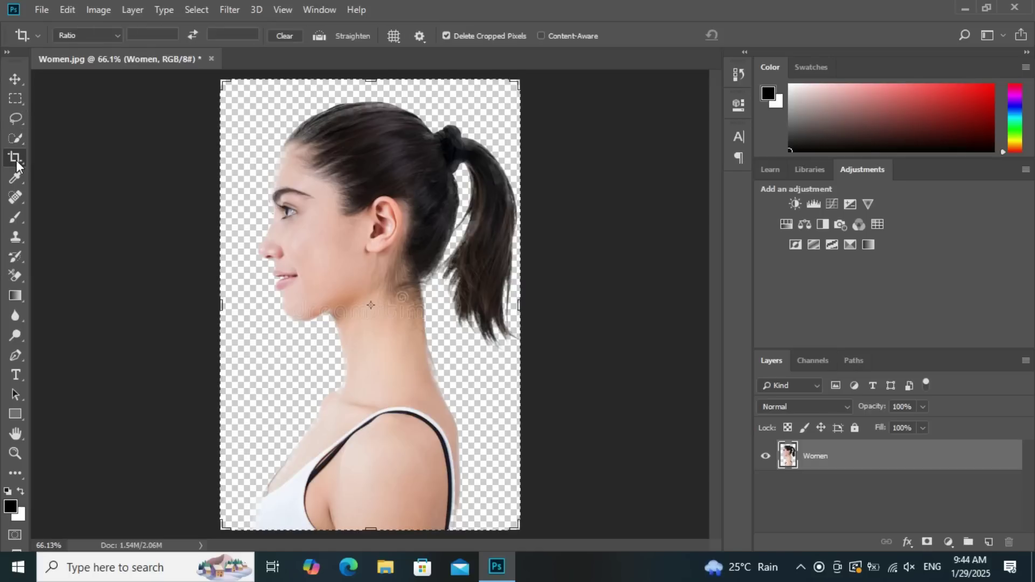
drag(221, 305, 136, 311)
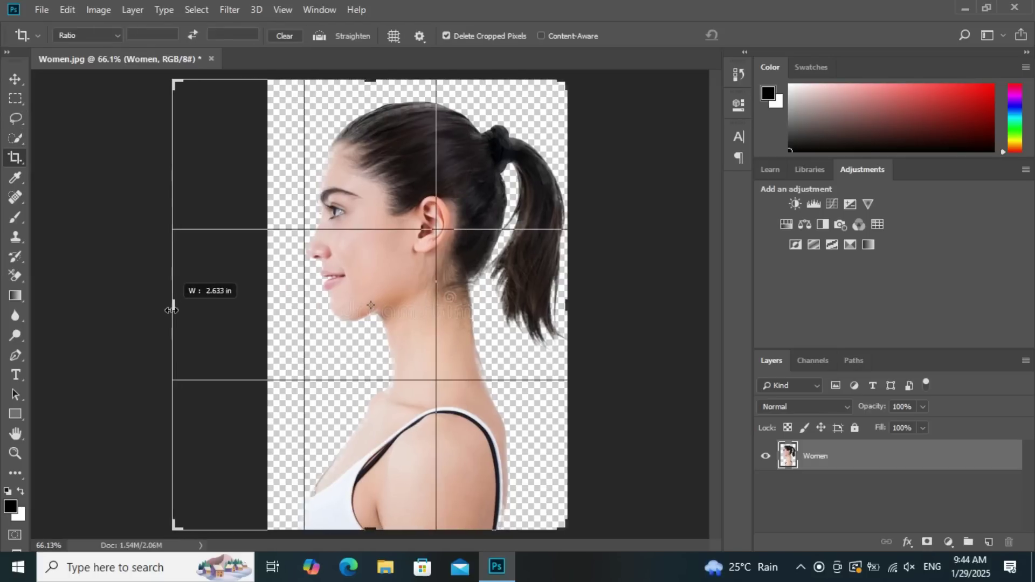
drag(605, 305, 689, 301)
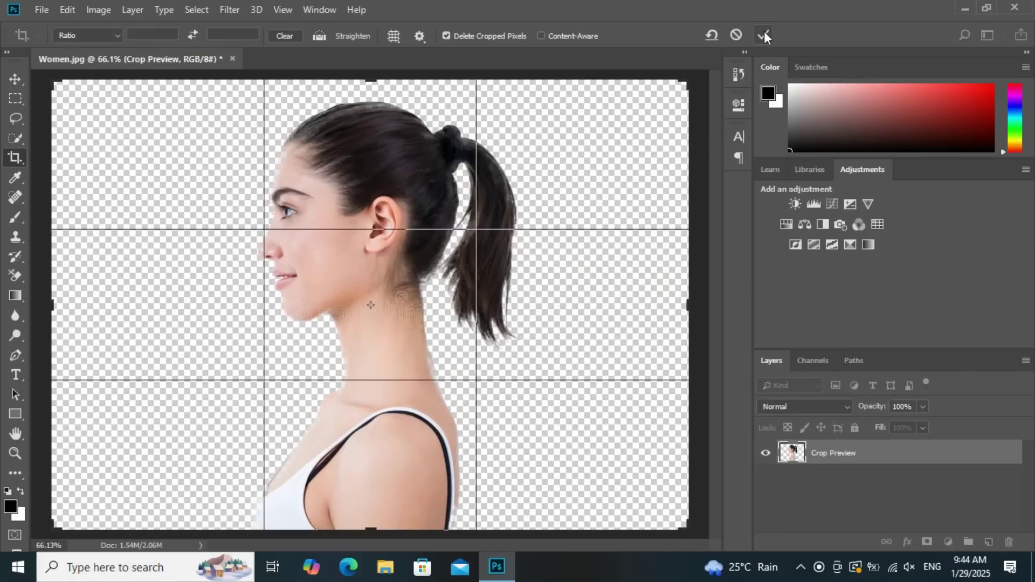
key(Return)
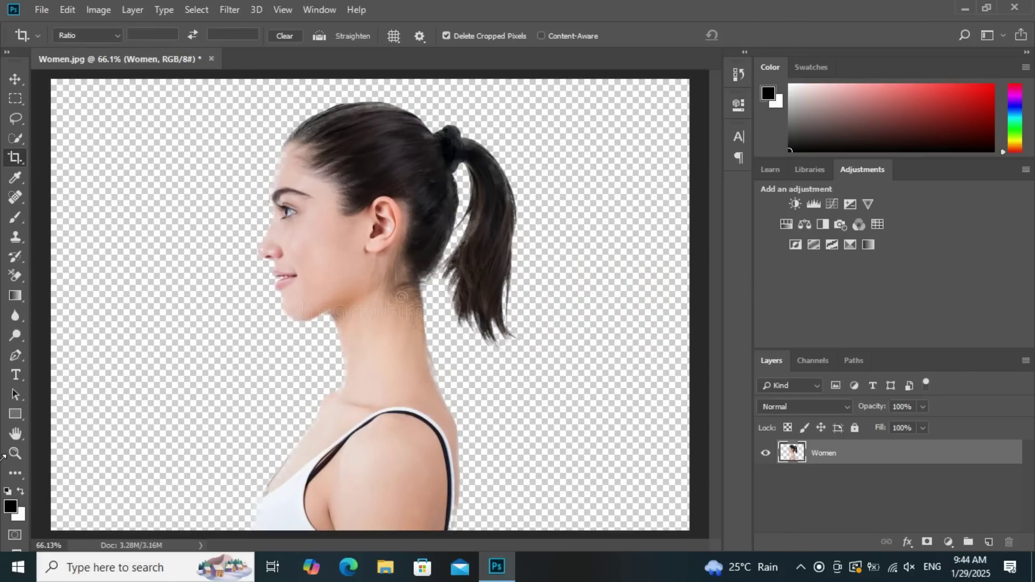
Add a Gradient Fill layer using the Black, White gradient preset.
click(948, 541)
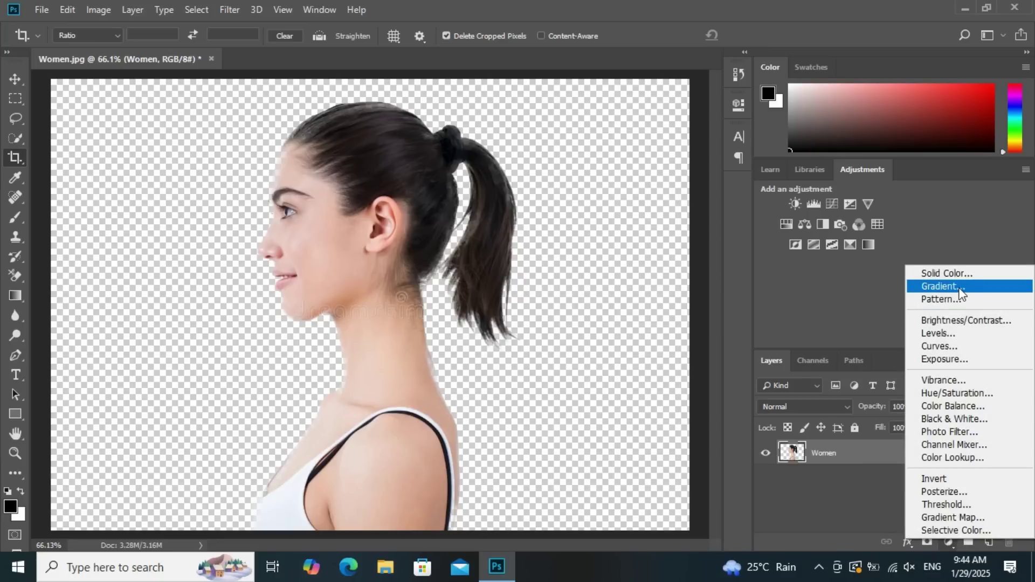
click(958, 287)
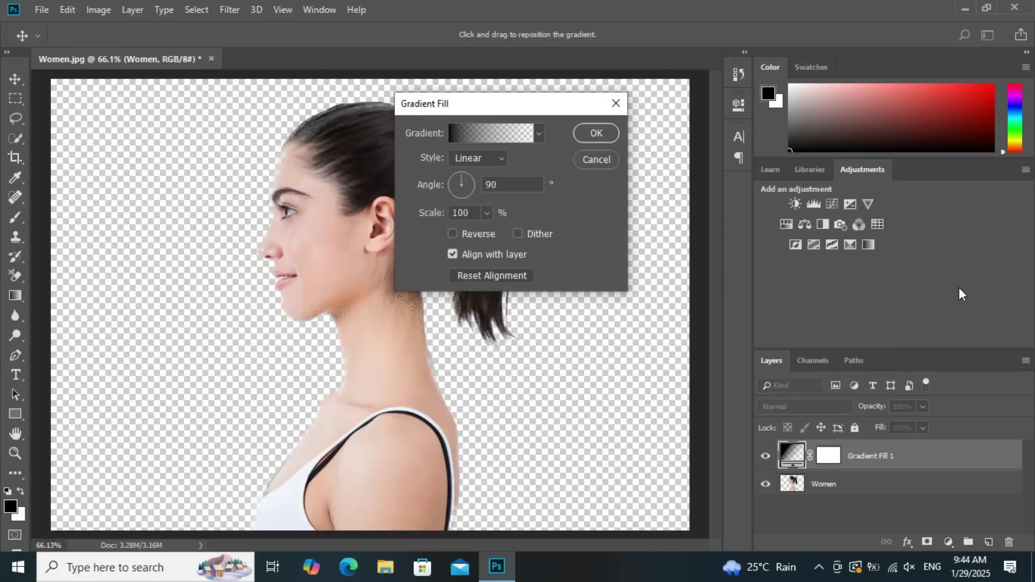
click(505, 135)
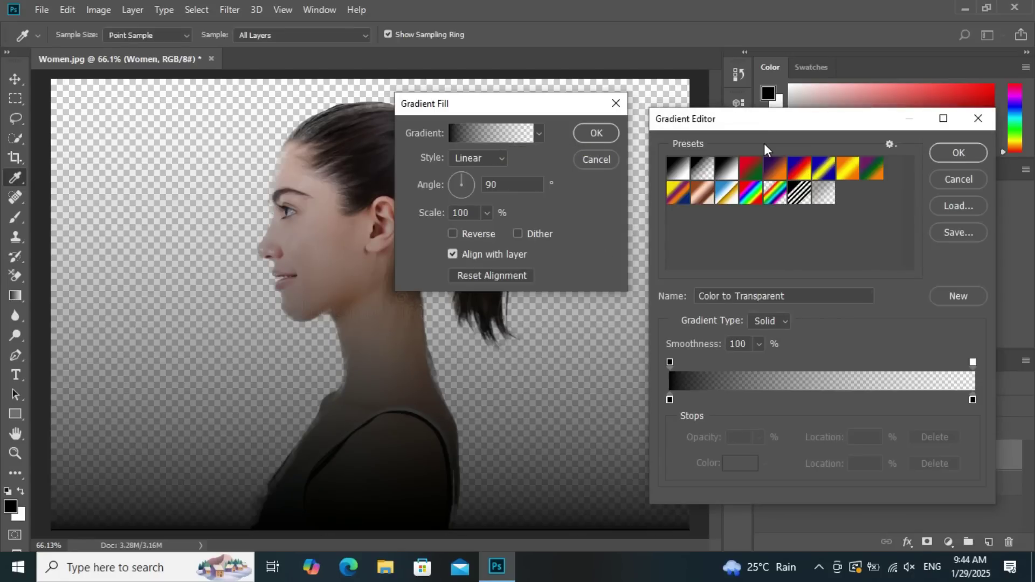
click(726, 173)
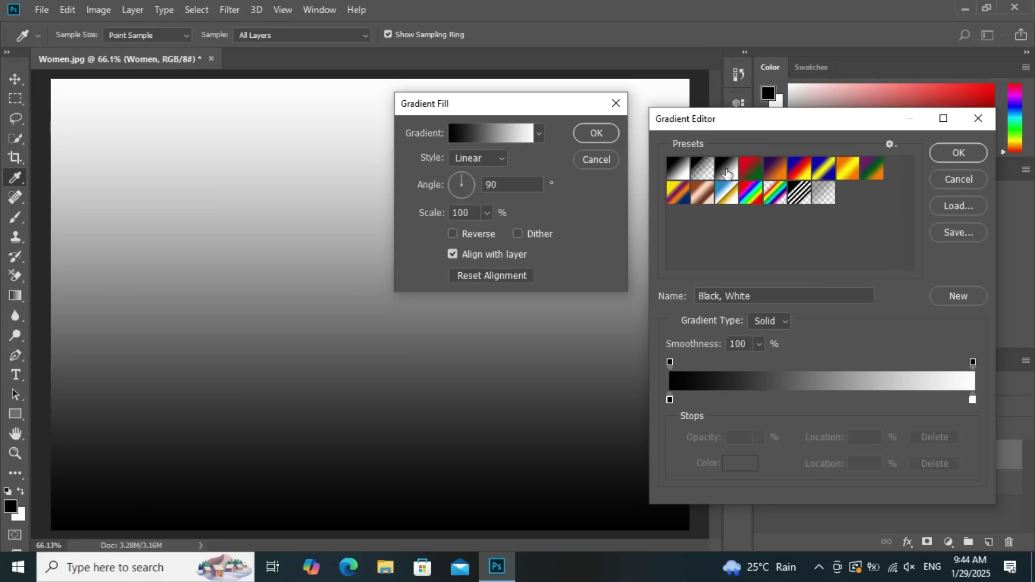
Make the gradient Radial, Reversed, scale 243, centred on the canvas.
click(958, 152)
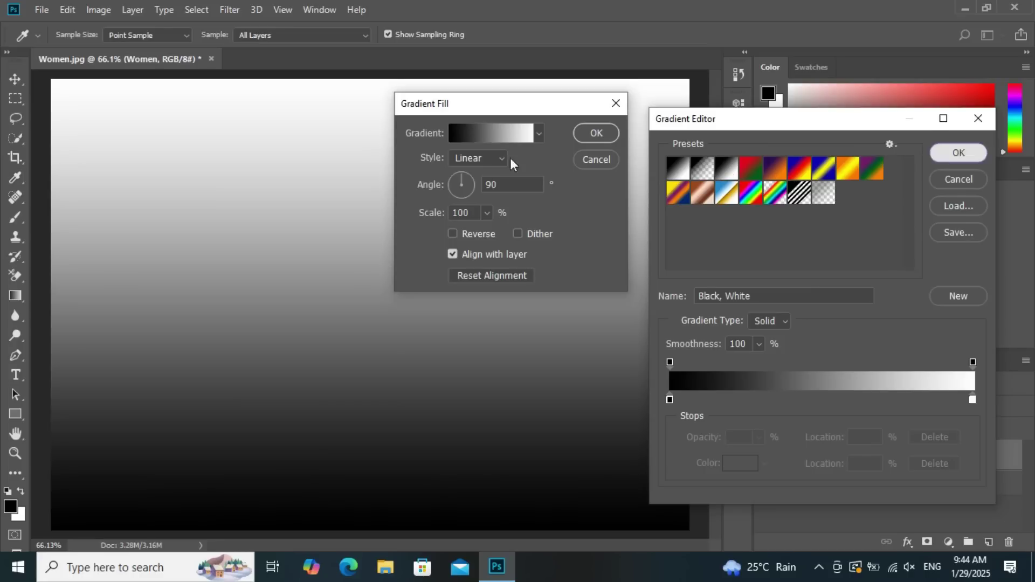
click(480, 159)
click(469, 186)
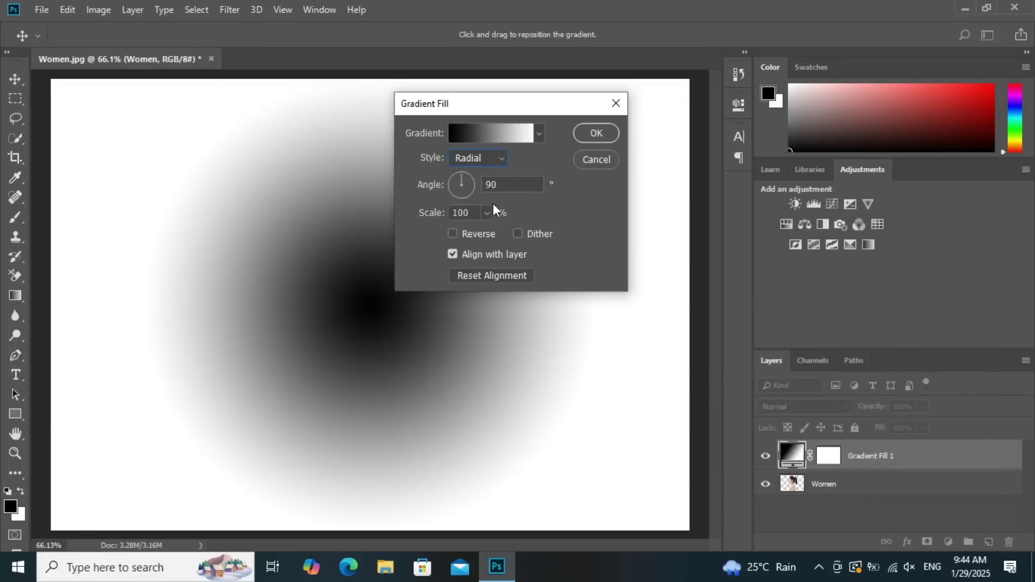
click(461, 232)
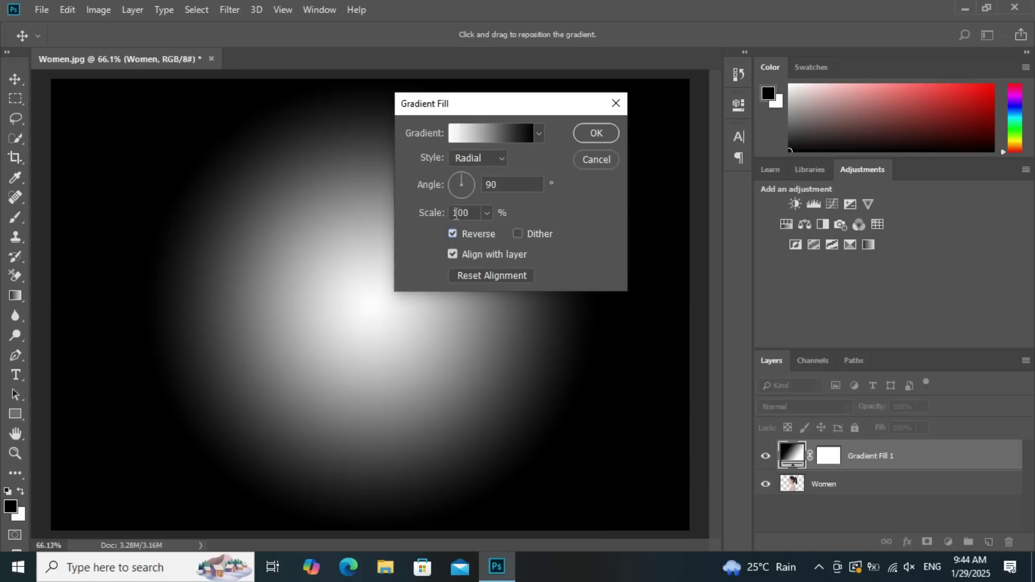
double_click(471, 213)
text(24)
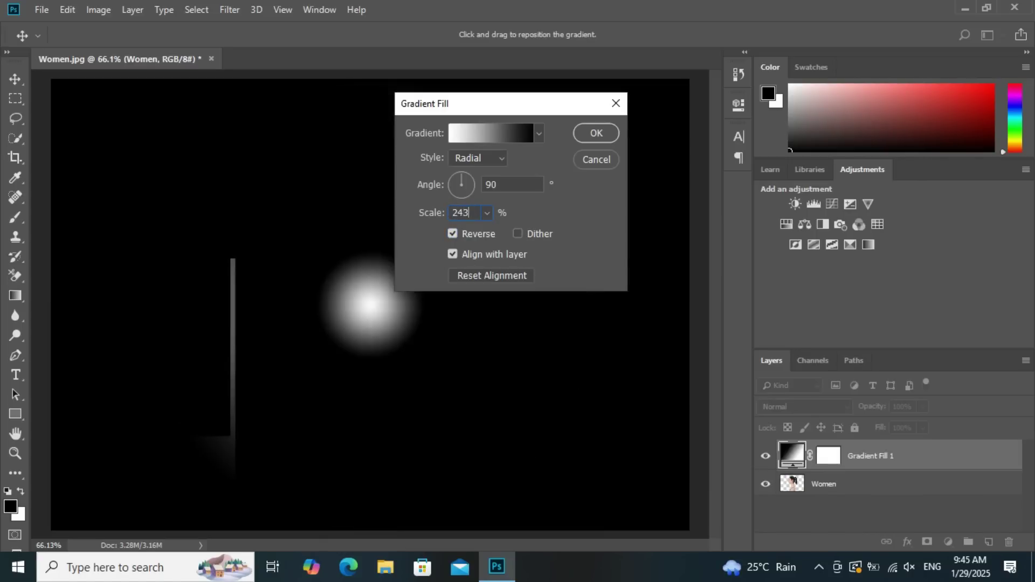
text(3)
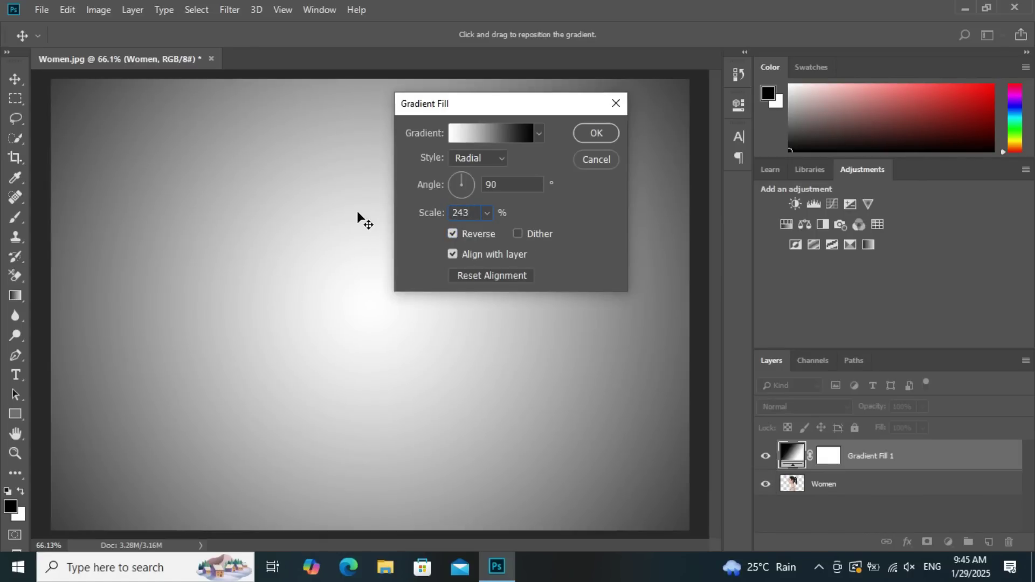
drag(501, 104, 798, 154)
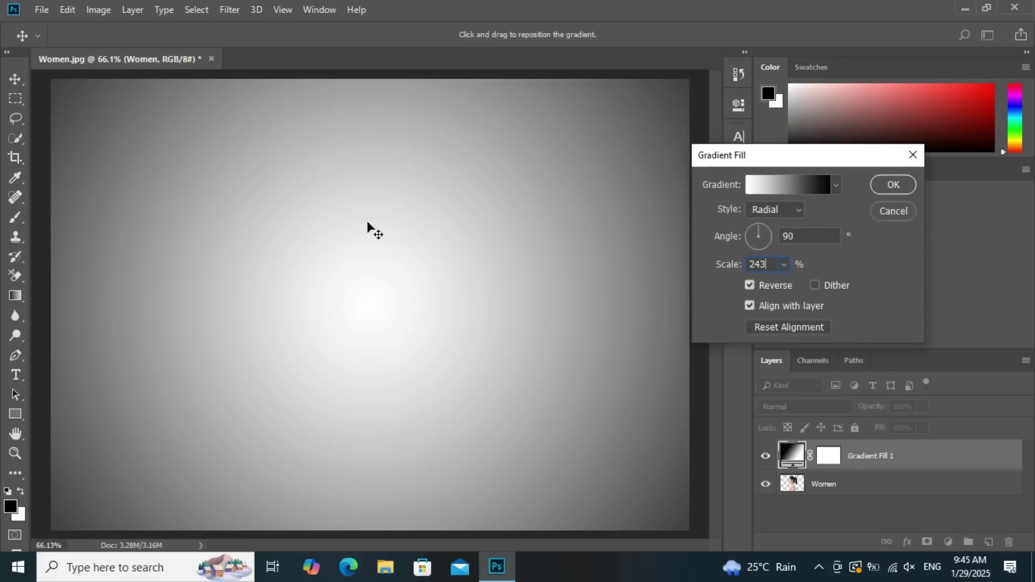
mouse_move(364, 323)
mouse_down()
mouse_move(378, 258)
mouse_move(377, 306)
mouse_up()
drag(374, 243, 377, 247)
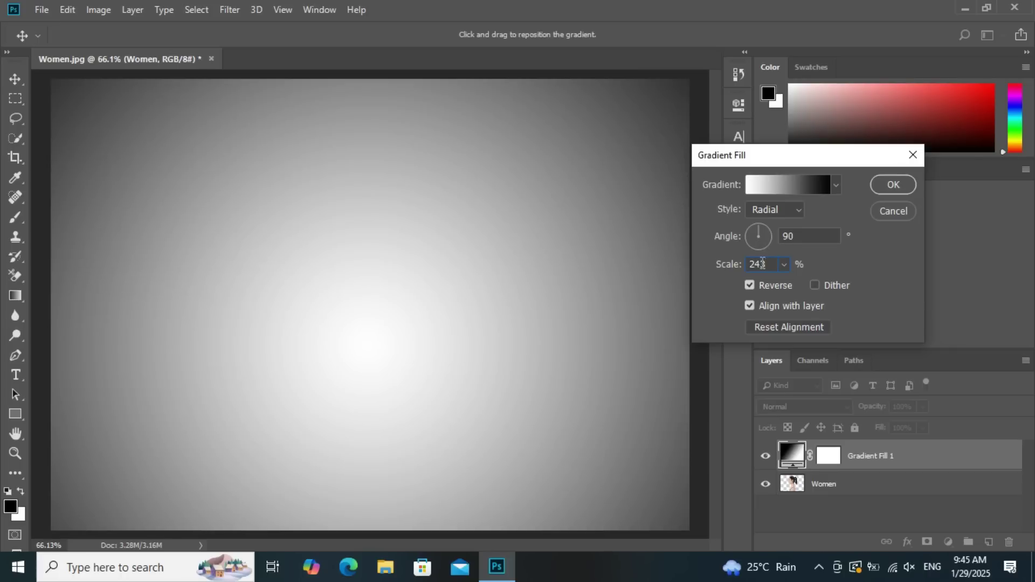
click(893, 186)
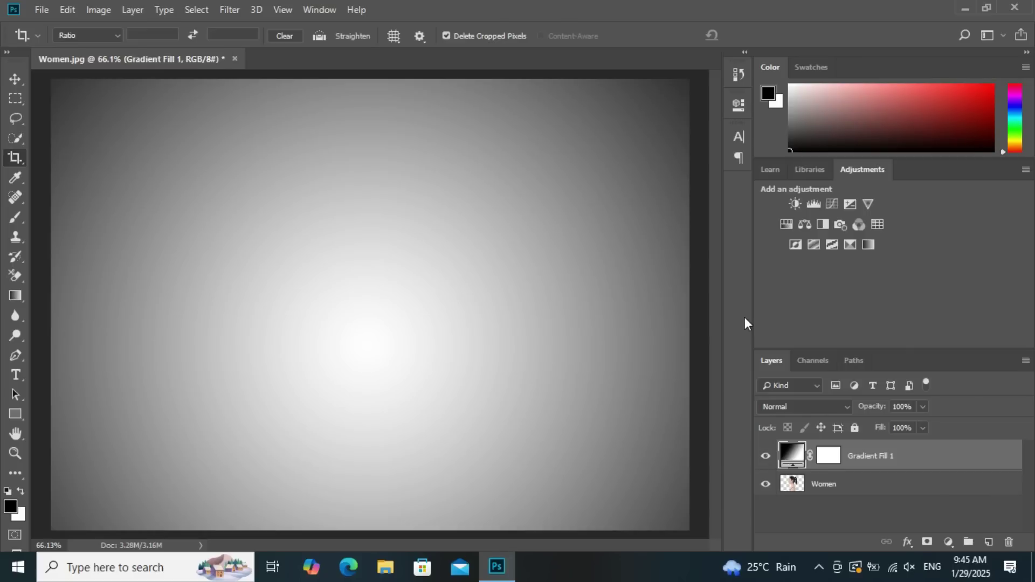
Move the gradient layer below Women and rename it 'Background'.
drag(852, 455, 857, 486)
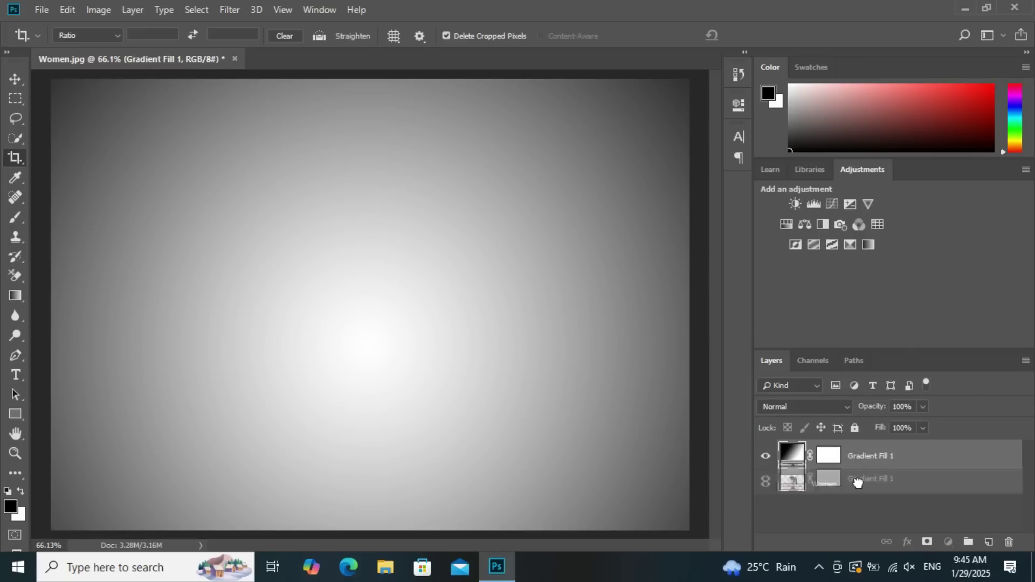
double_click(858, 482)
text(Background)
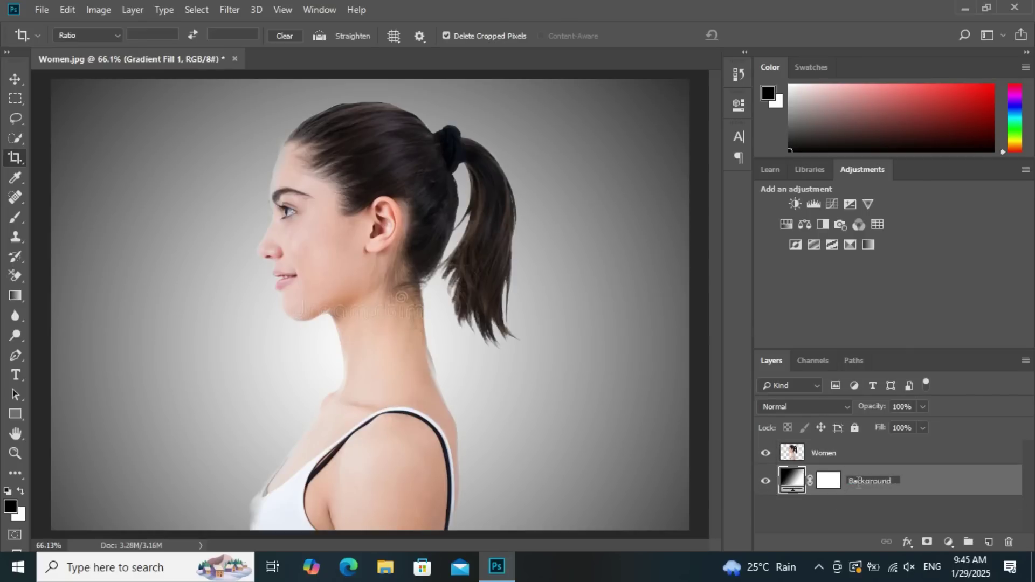
key(Return)
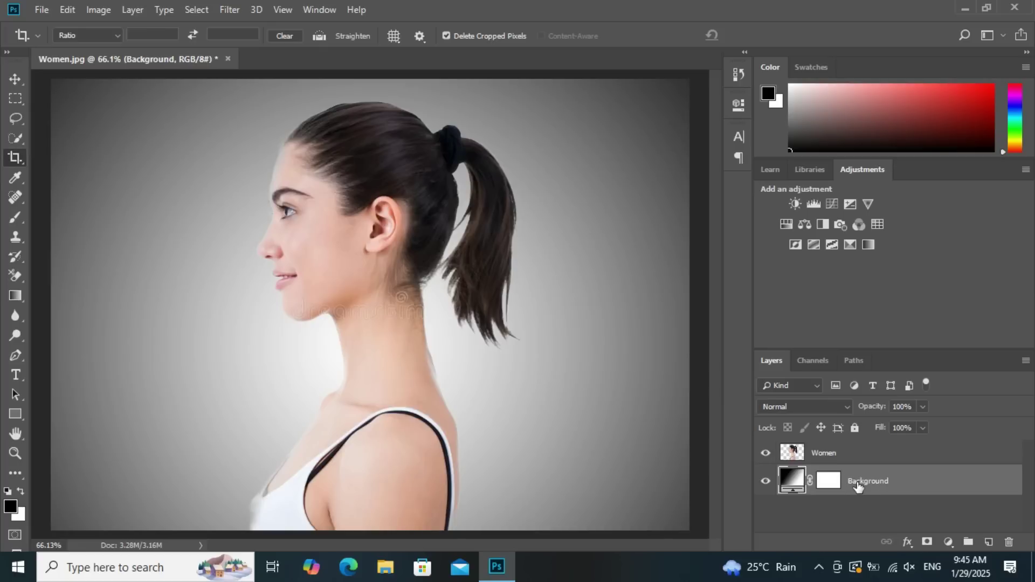
Duplicate Women, name the lower copy 'liquify', and hide the top Women layer.
click(888, 457)
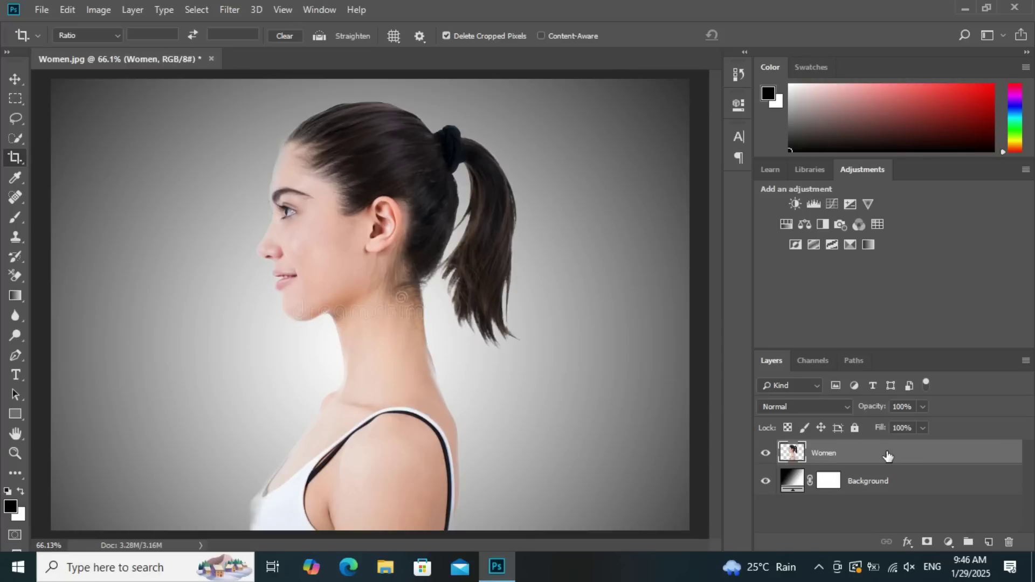
key(ctrl+j)
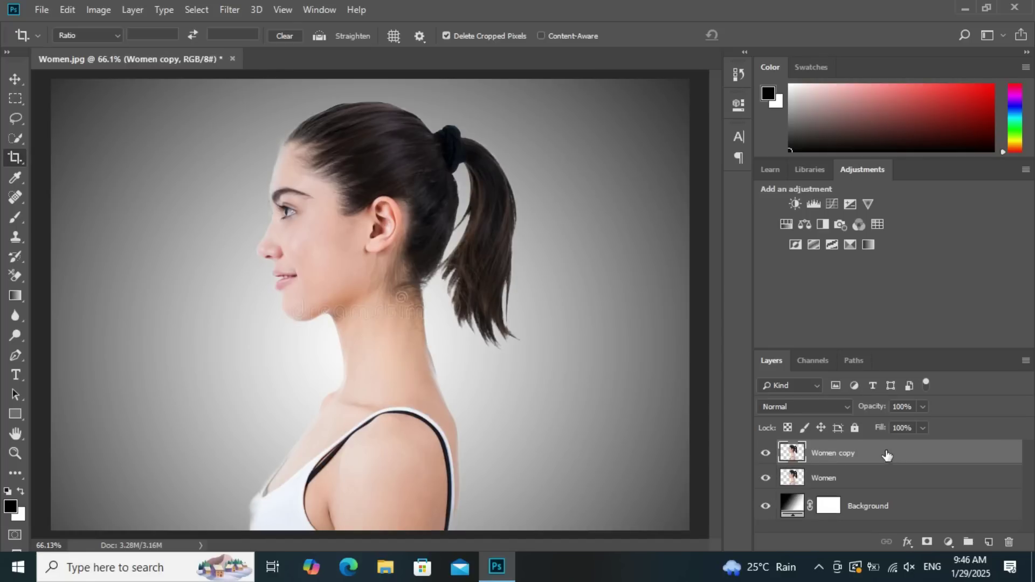
double_click(833, 453)
text(Wo)
key(Return)
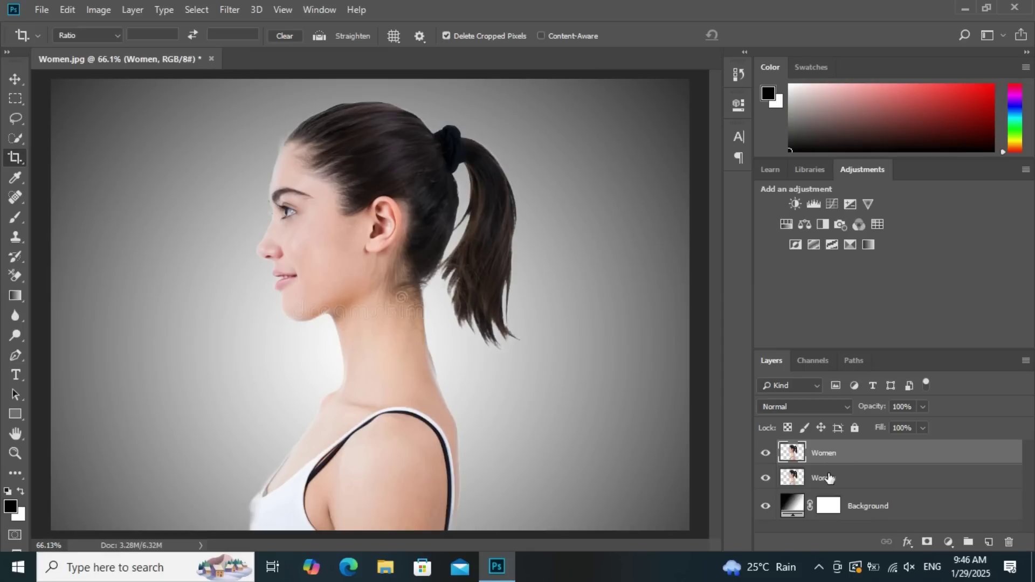
double_click(825, 478)
text(liquify)
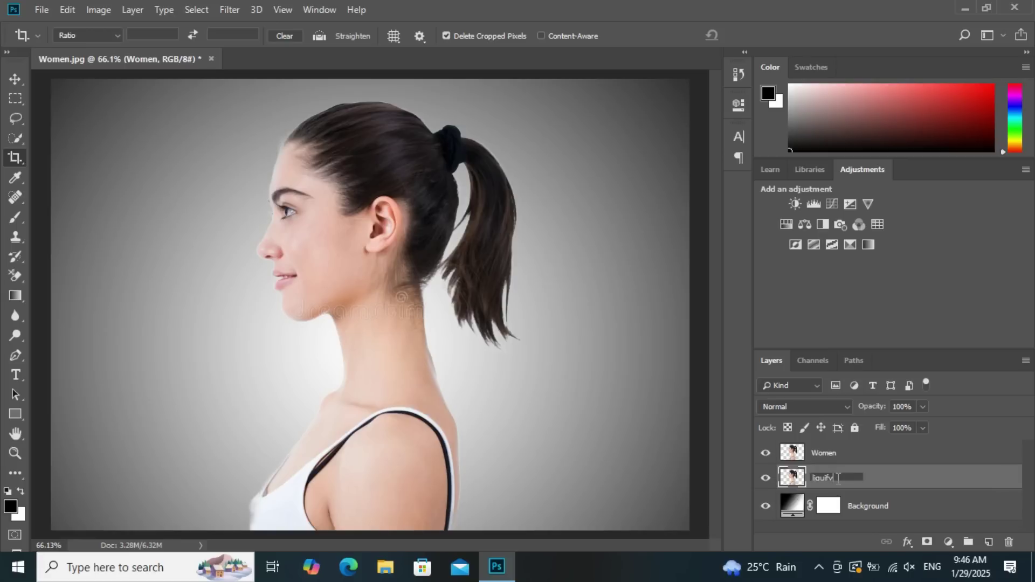
key(Return)
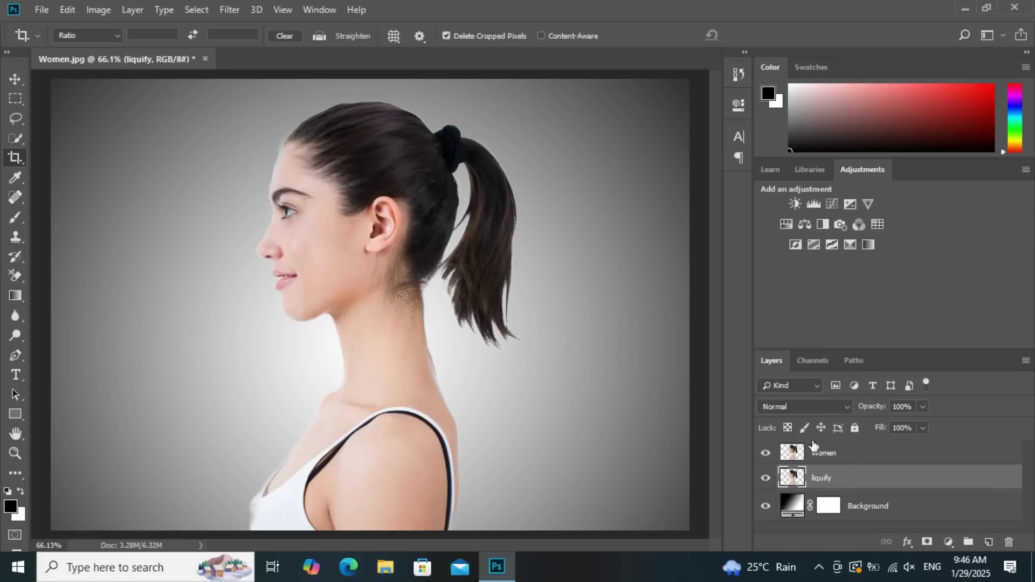
click(766, 453)
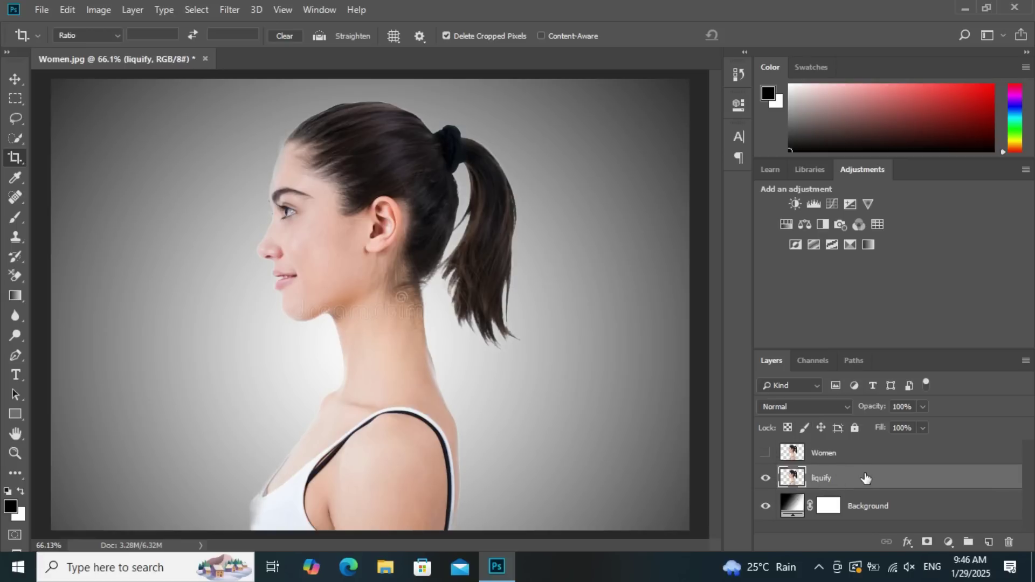
Open Liquify with the Forward Warp tool and smear the right shoulder and strap rightward.
click(239, 8)
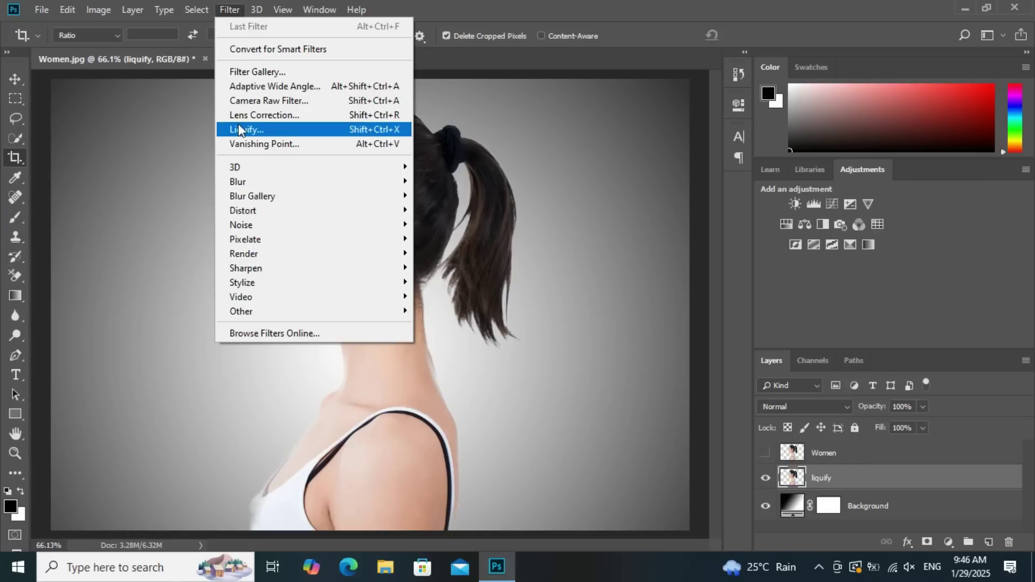
click(239, 125)
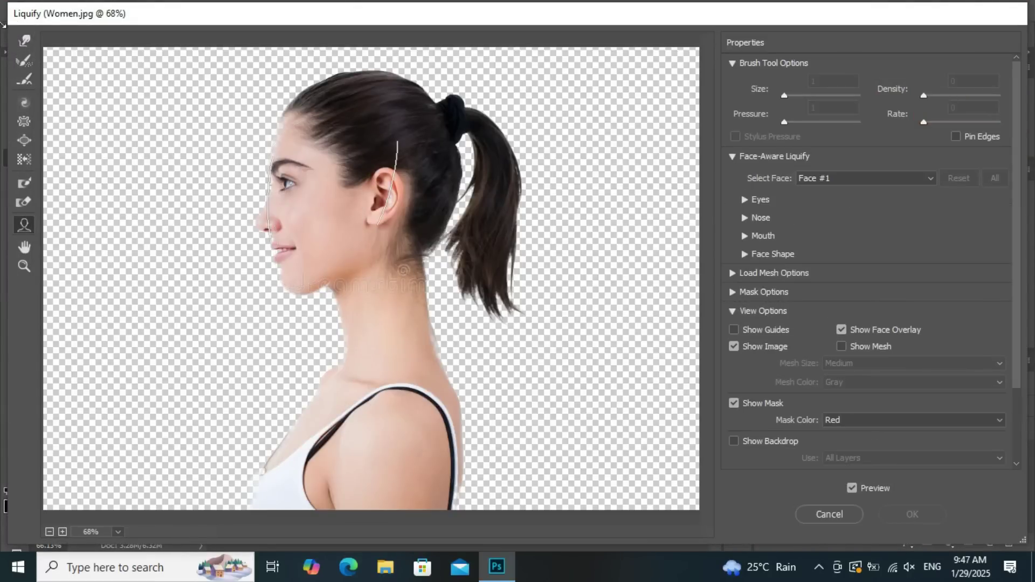
click(24, 40)
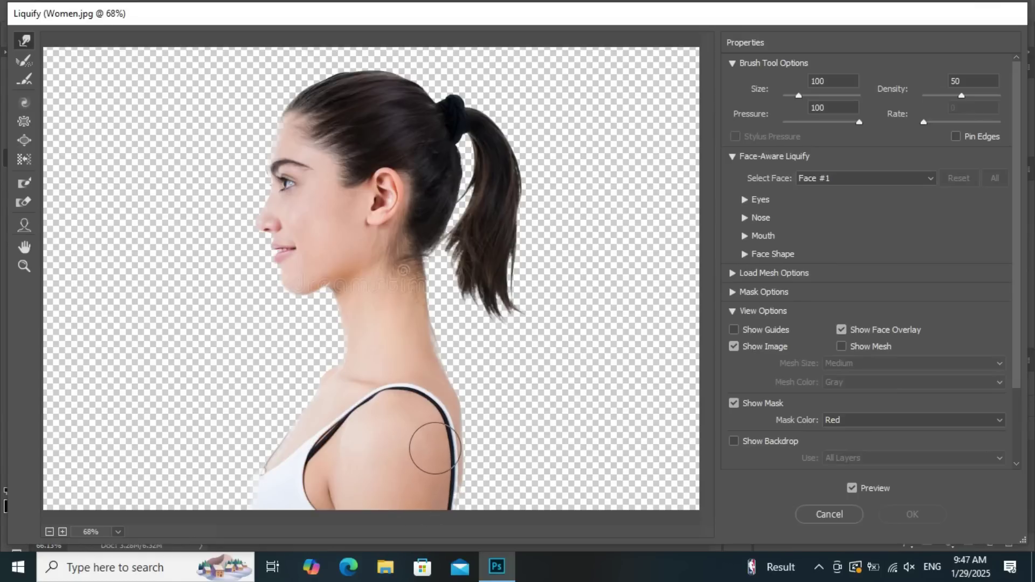
drag(453, 484, 573, 491)
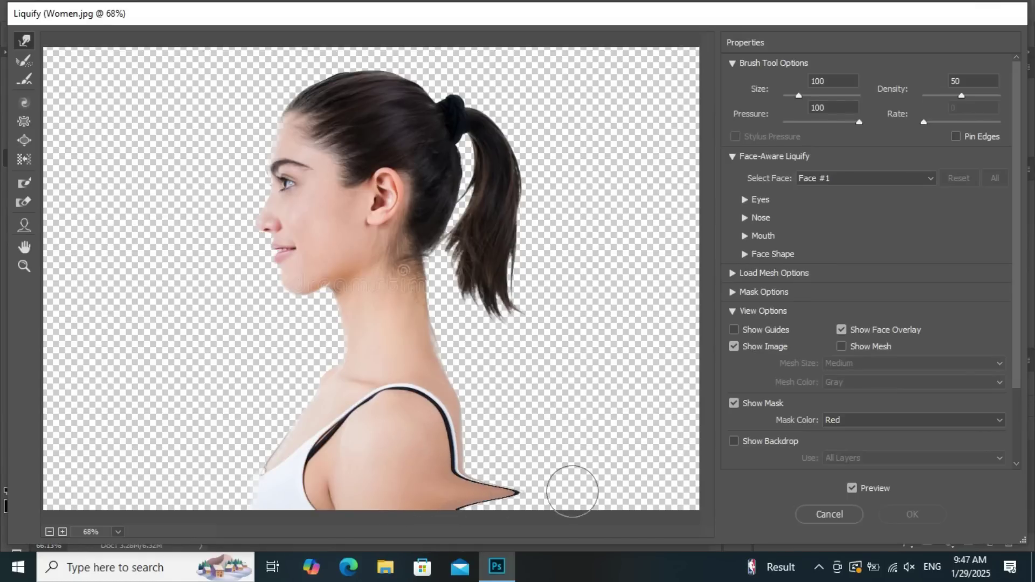
drag(485, 492, 604, 495)
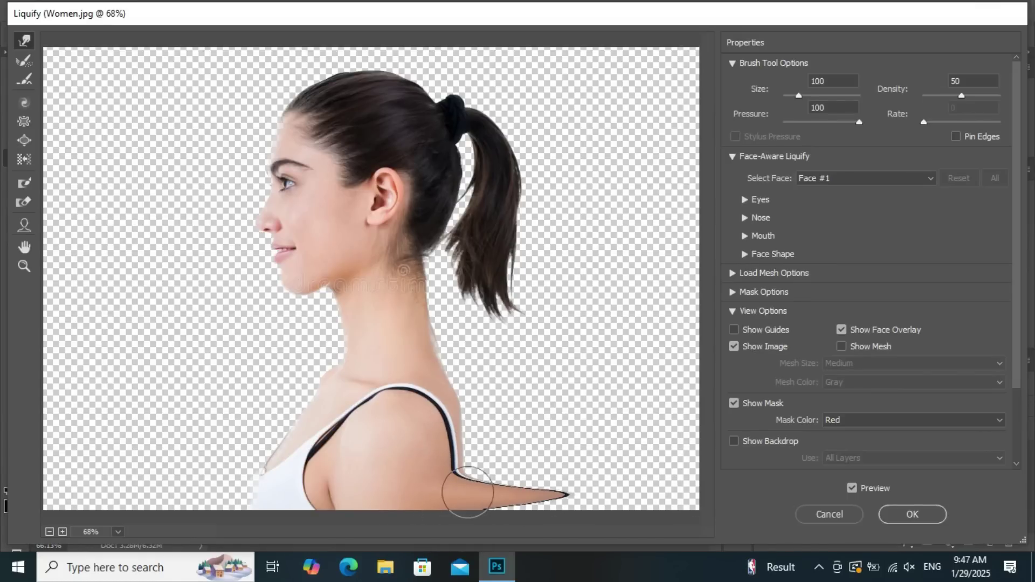
drag(469, 461, 595, 467)
drag(476, 485, 648, 475)
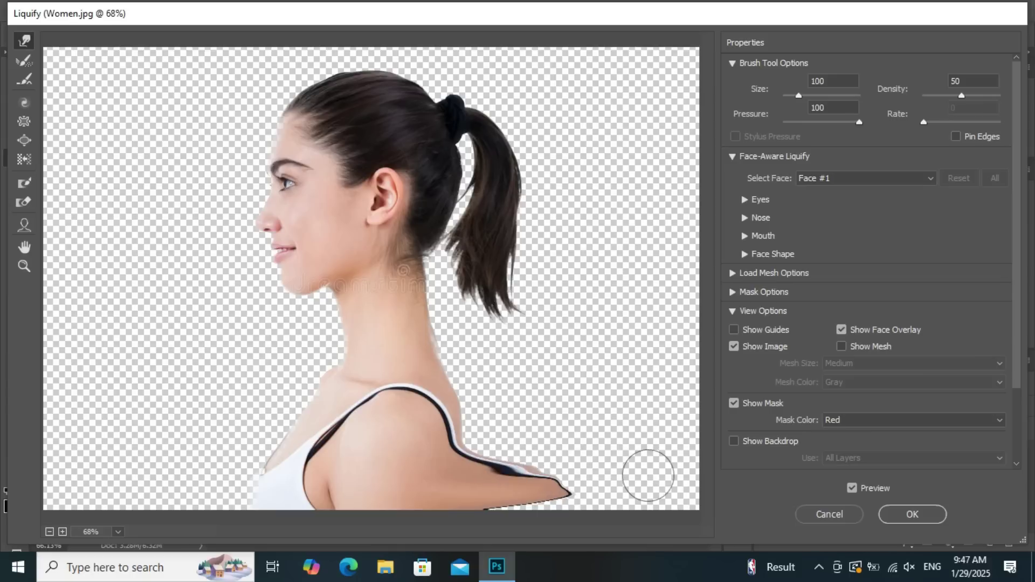
drag(453, 429, 675, 439)
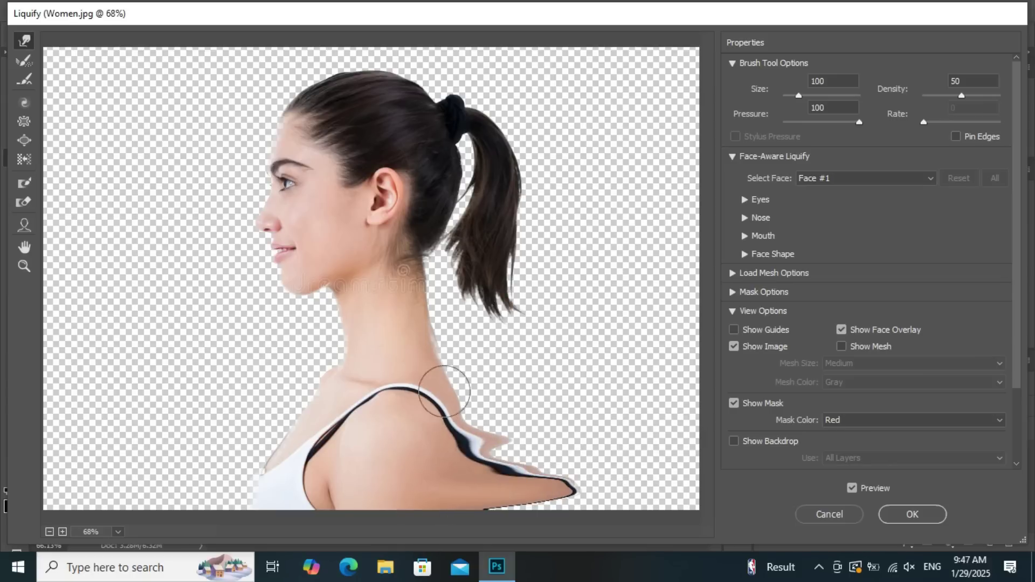
drag(450, 387, 662, 375)
With a larger warp brush, stretch the shoulder, neck skin and ponytail tip to the right.
key(bracketright)
key(bracketright)
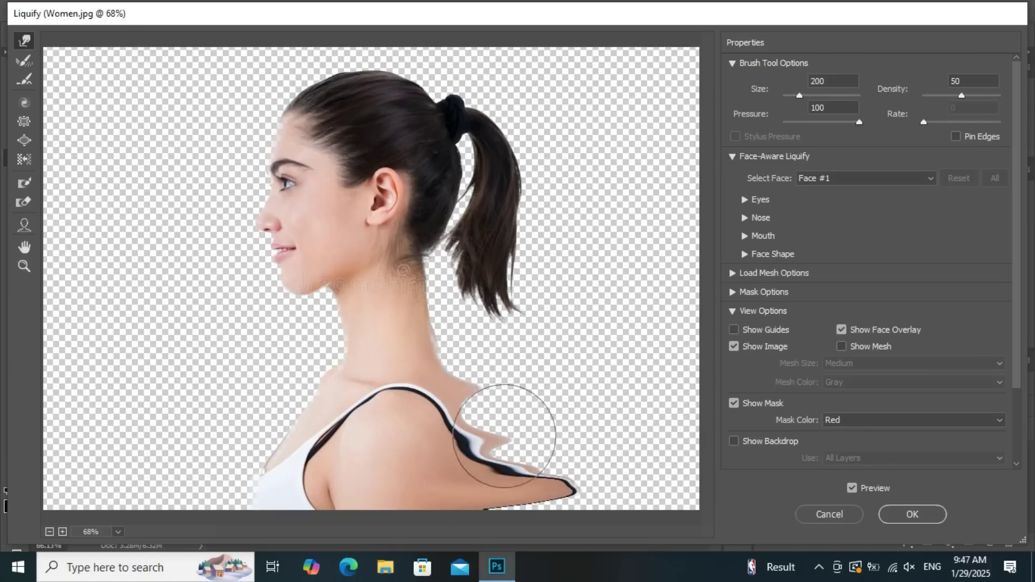
mouse_move(504, 451)
mouse_down()
mouse_move(562, 435)
mouse_move(614, 452)
mouse_move(604, 453)
mouse_up()
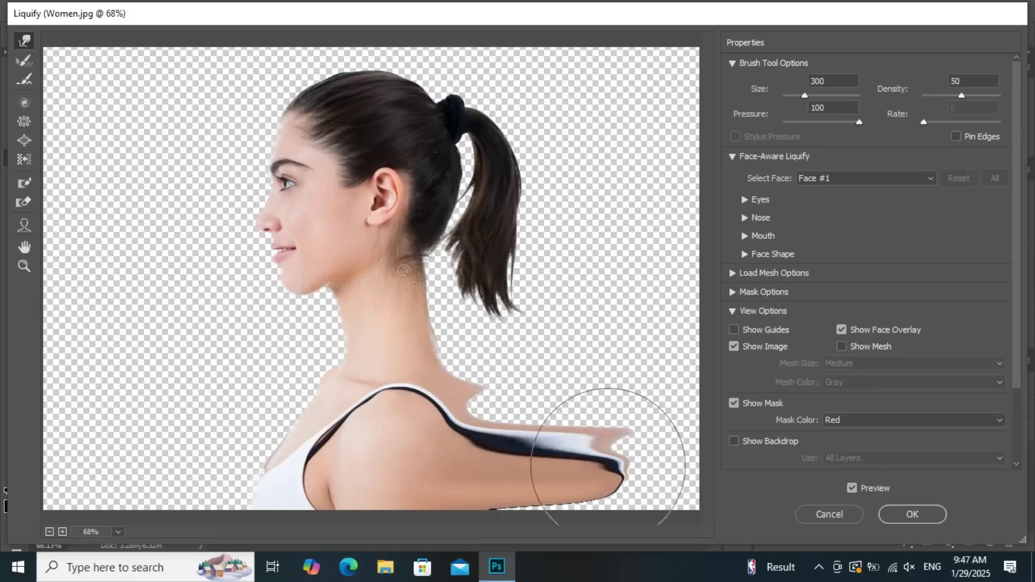
drag(545, 469, 695, 458)
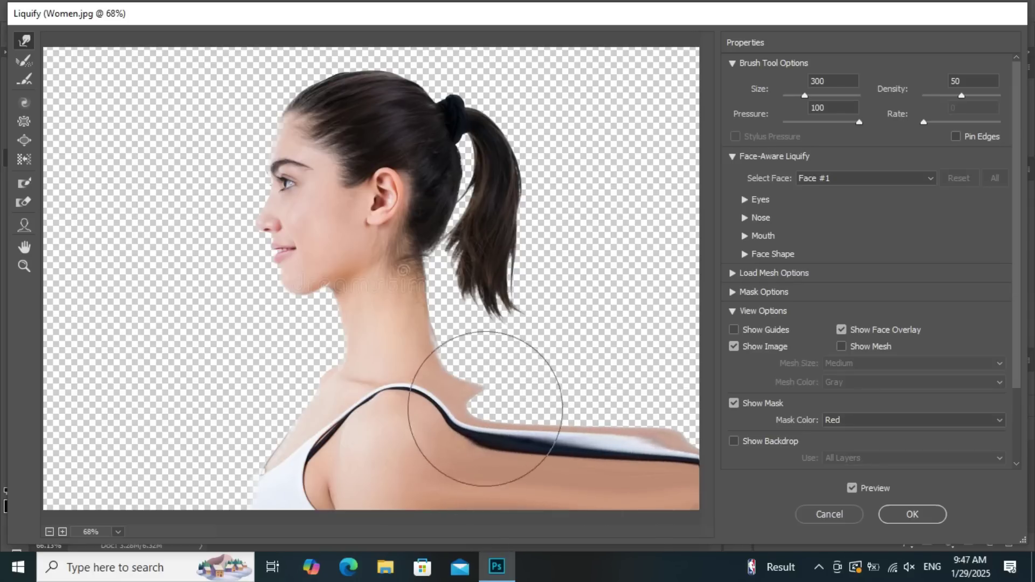
drag(450, 427, 589, 370)
mouse_move(455, 362)
mouse_down()
mouse_move(612, 323)
mouse_move(693, 323)
mouse_up()
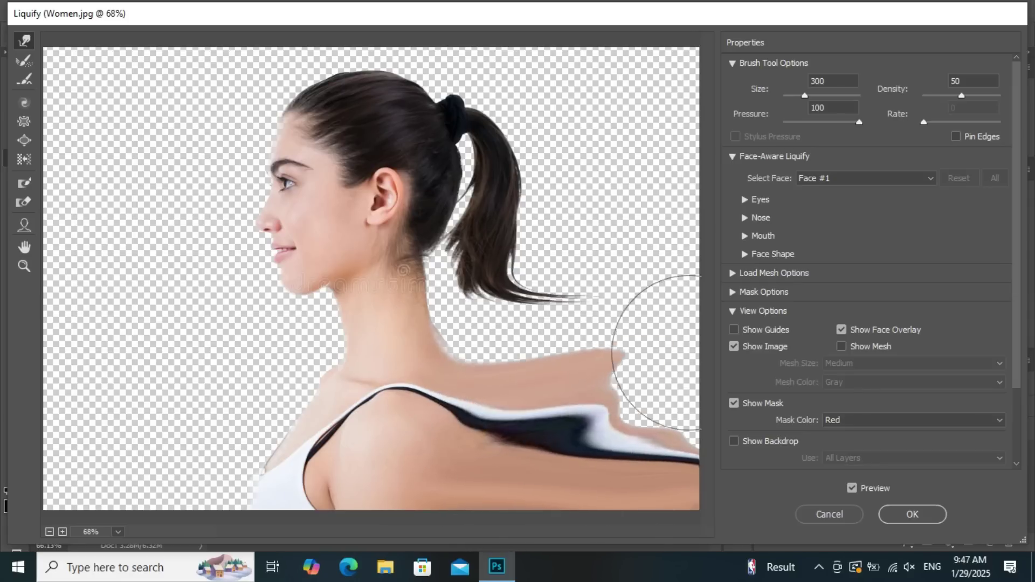
drag(473, 323, 572, 305)
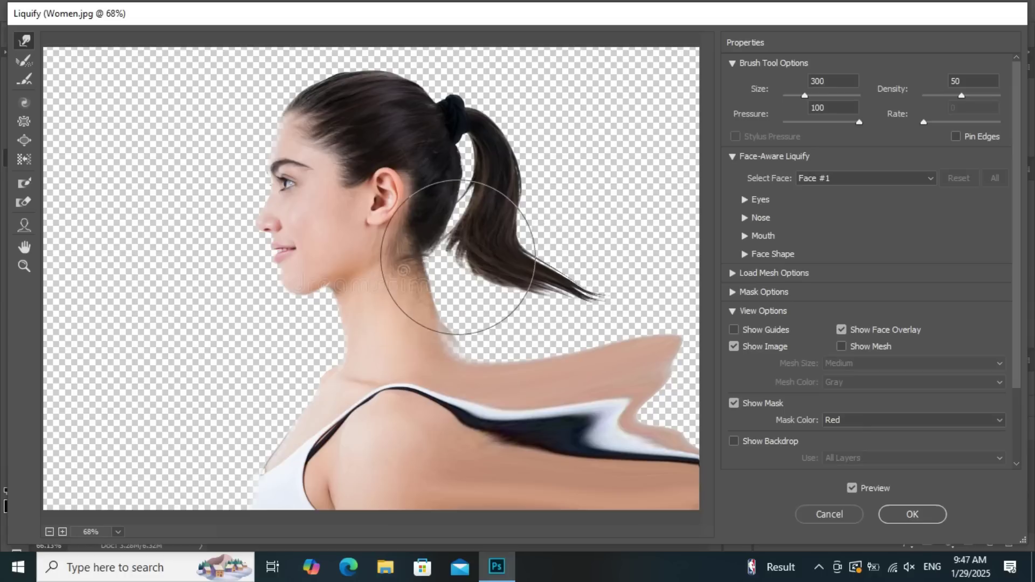
drag(492, 301, 595, 257)
mouse_move(487, 307)
mouse_down()
mouse_move(462, 335)
mouse_move(629, 315)
mouse_move(531, 439)
mouse_move(693, 381)
mouse_up()
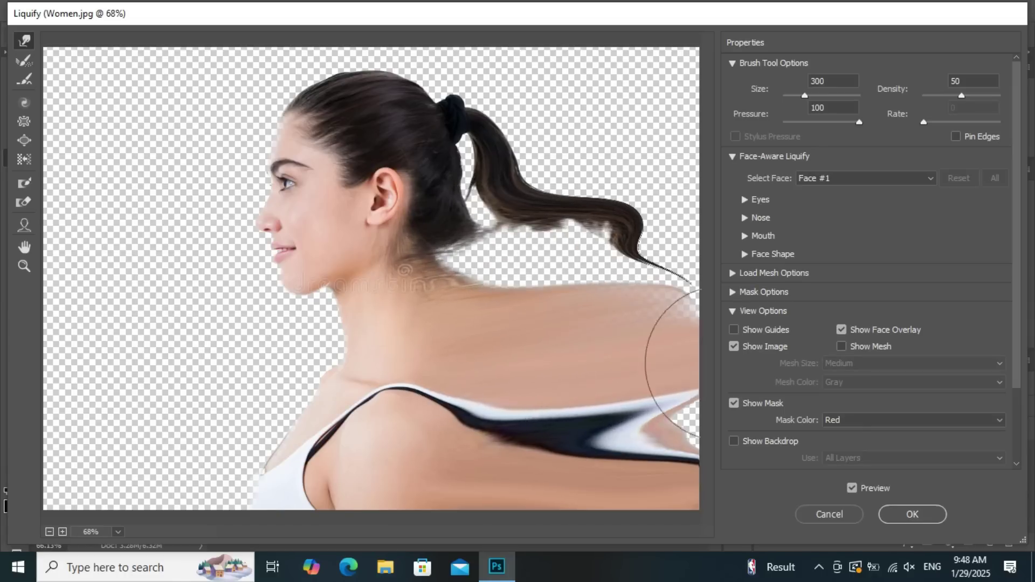
drag(624, 450, 600, 297)
key(bracketleft)
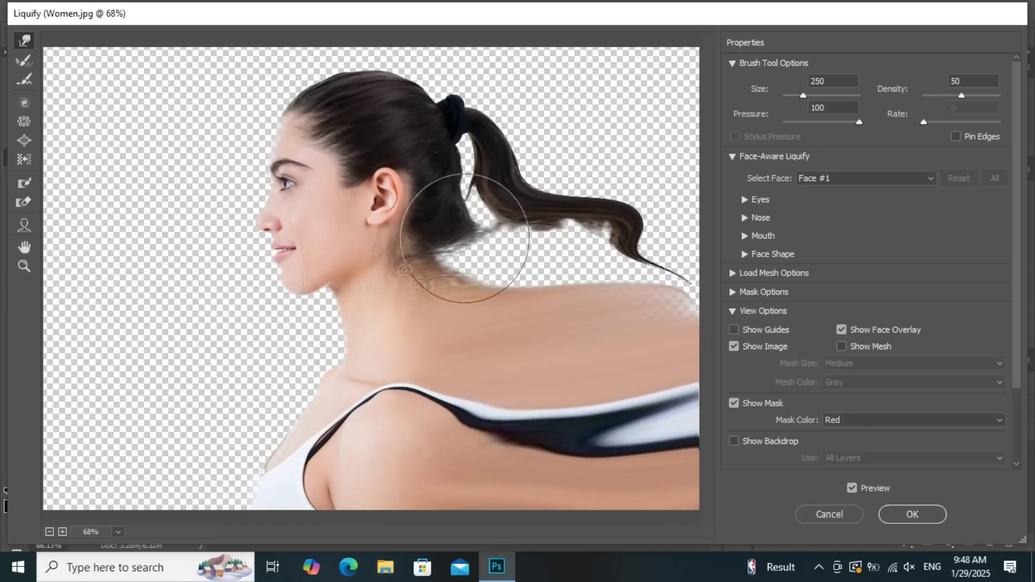
Smear the nape hair, neck skin and ponytail out to the right edge, straightening the strands.
mouse_move(426, 237)
mouse_down()
mouse_move(473, 254)
mouse_move(640, 231)
mouse_up()
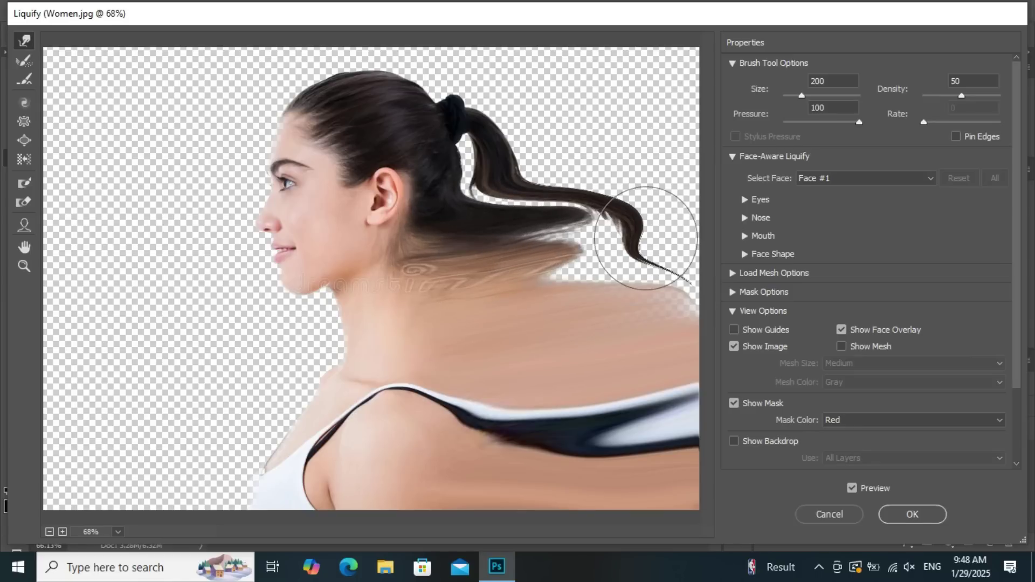
drag(439, 282, 695, 226)
drag(497, 273, 695, 248)
drag(545, 253, 589, 250)
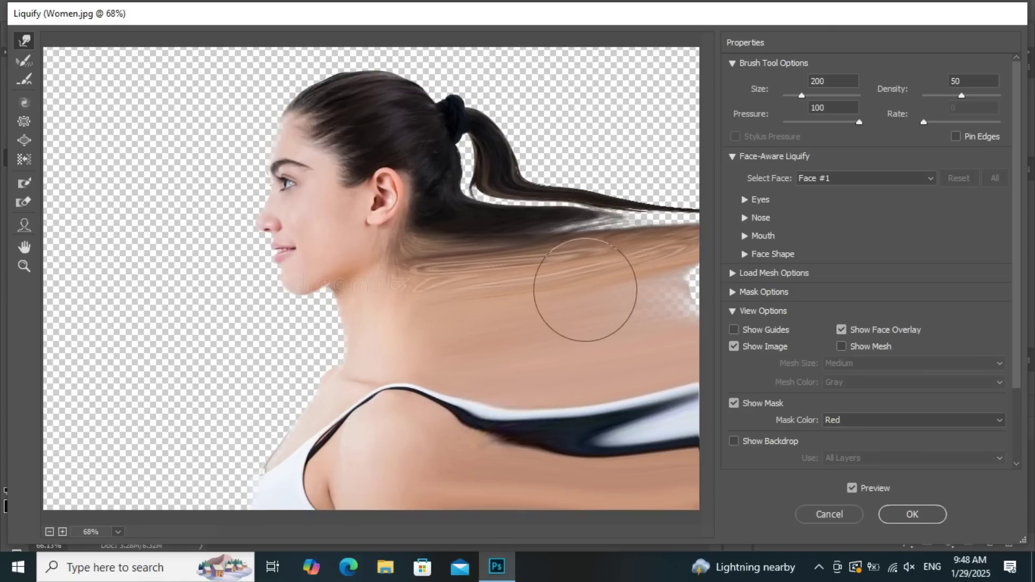
drag(582, 293, 695, 264)
drag(476, 215, 696, 205)
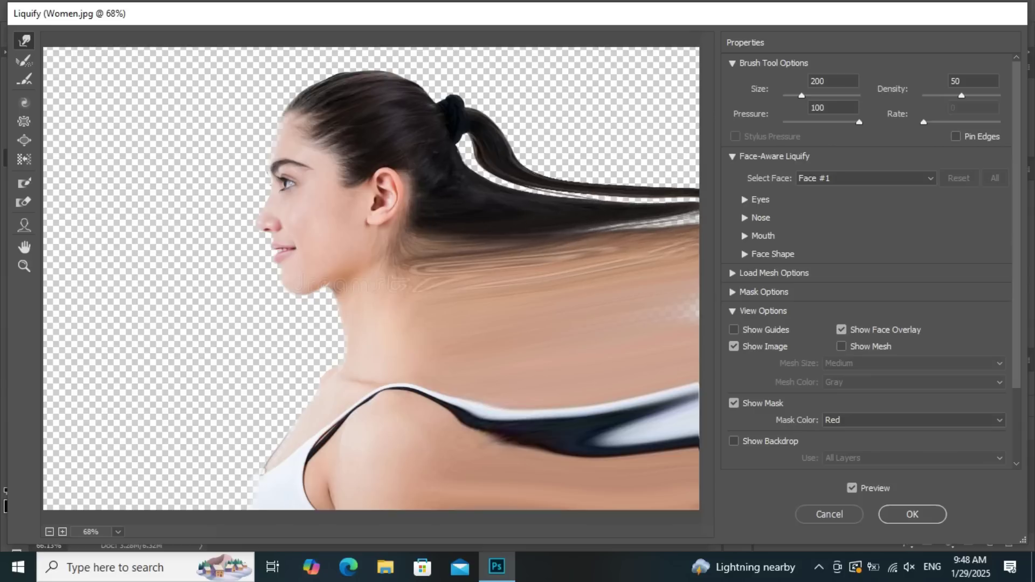
drag(475, 221, 681, 160)
drag(624, 185, 701, 175)
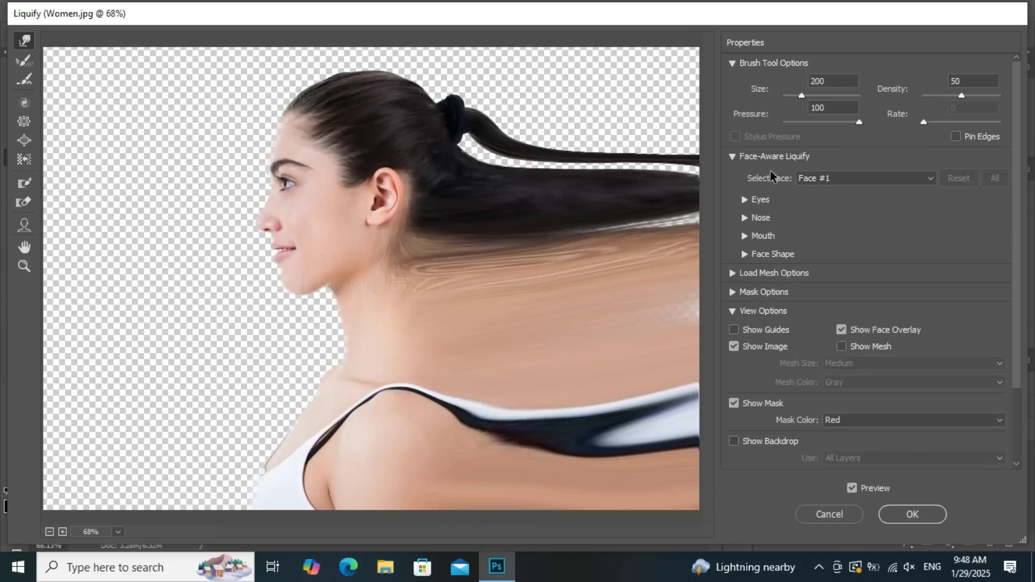
drag(623, 220, 700, 199)
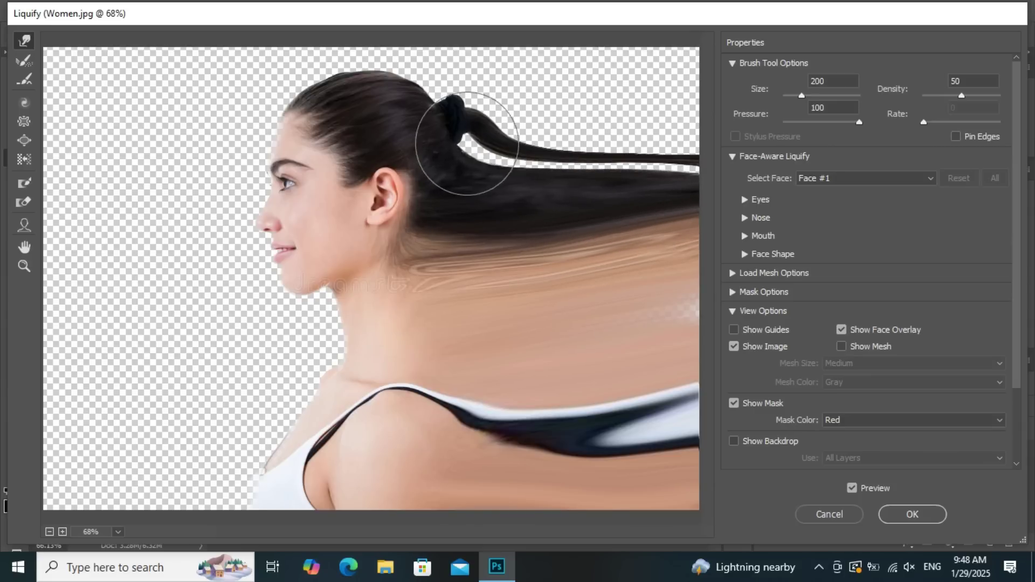
Sweep the crown and top hair up and right into a flowing ponytail, covering leftover white gaps.
mouse_move(473, 150)
mouse_down()
mouse_move(595, 172)
mouse_move(696, 162)
mouse_up()
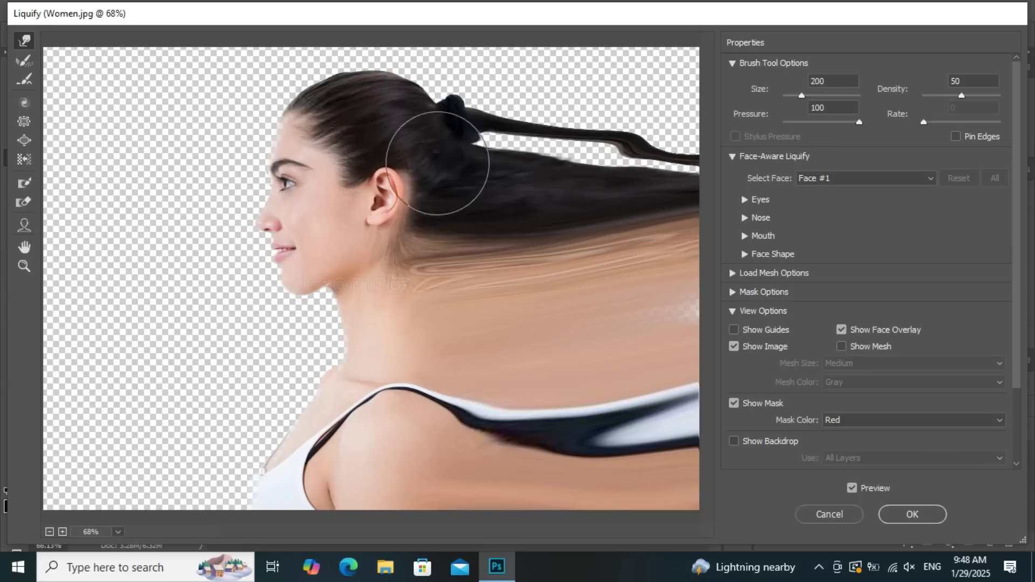
drag(438, 178, 695, 161)
drag(447, 121, 646, 35)
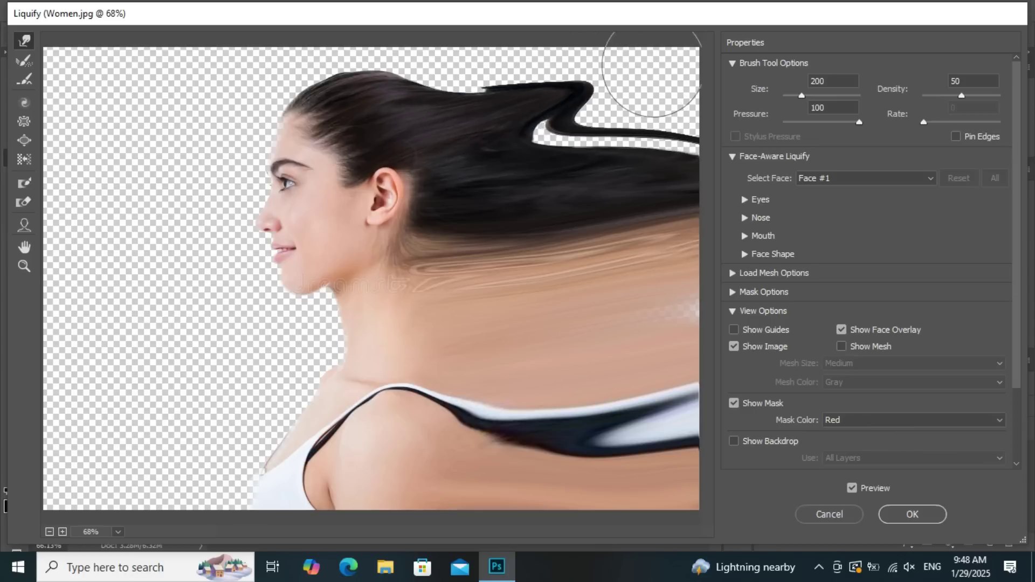
drag(370, 104, 427, 81)
mouse_move(353, 99)
mouse_down()
mouse_move(365, 41)
mouse_move(474, 115)
mouse_move(572, 80)
mouse_up()
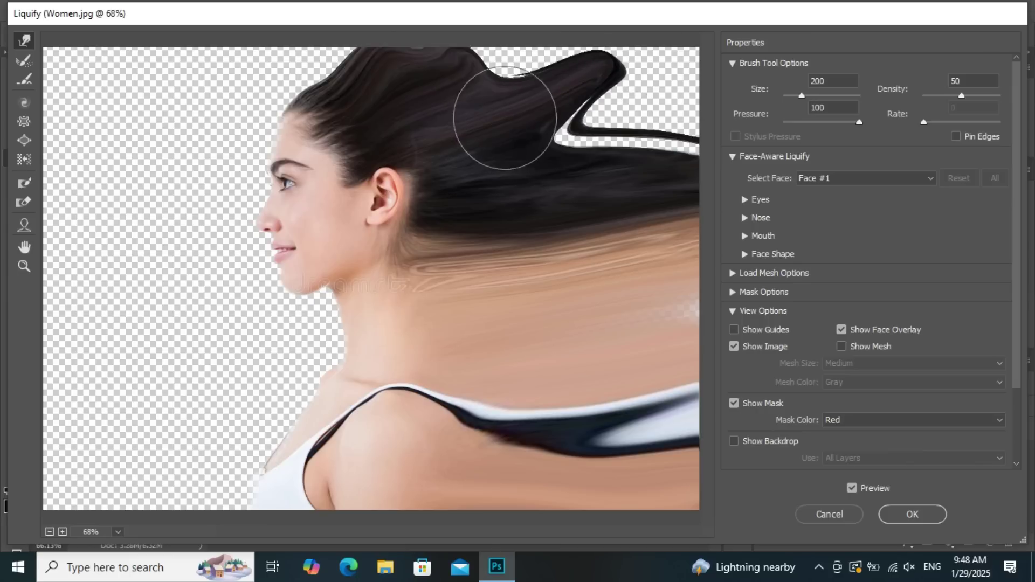
drag(504, 122, 670, 23)
drag(513, 173, 701, 139)
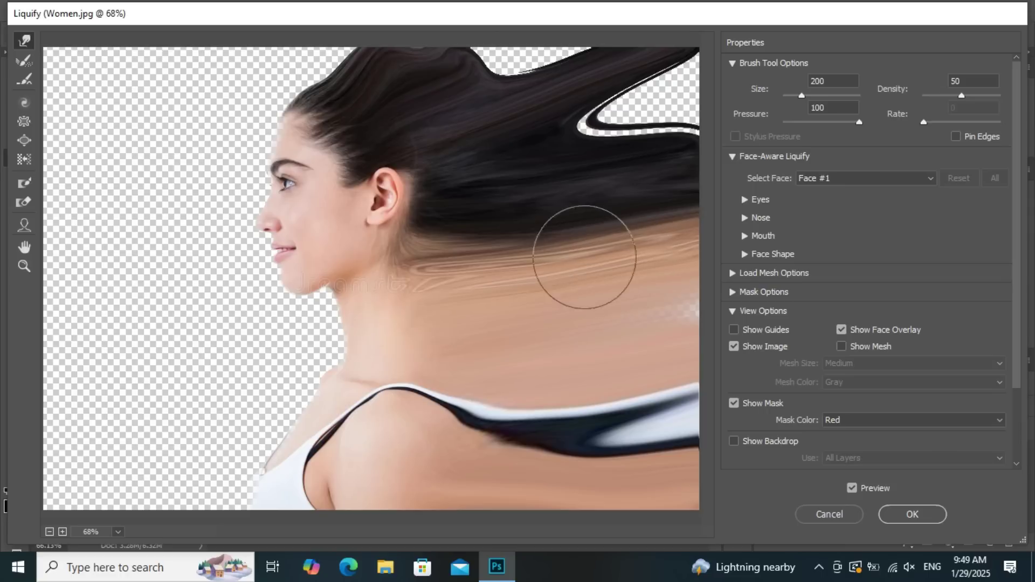
drag(577, 127, 668, 108)
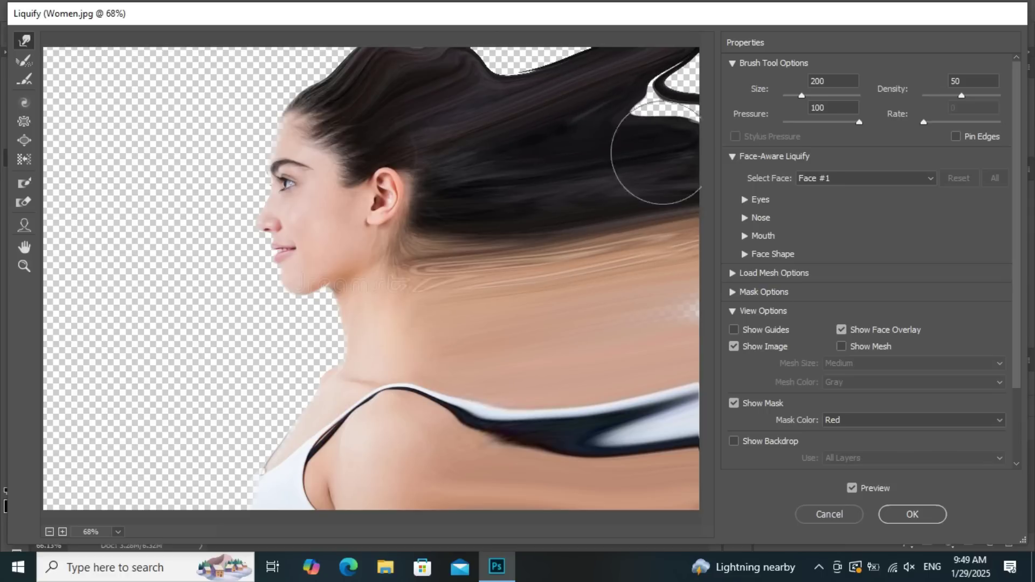
drag(654, 157, 681, 92)
mouse_move(571, 92)
mouse_down()
mouse_move(500, 78)
mouse_move(566, 46)
mouse_up()
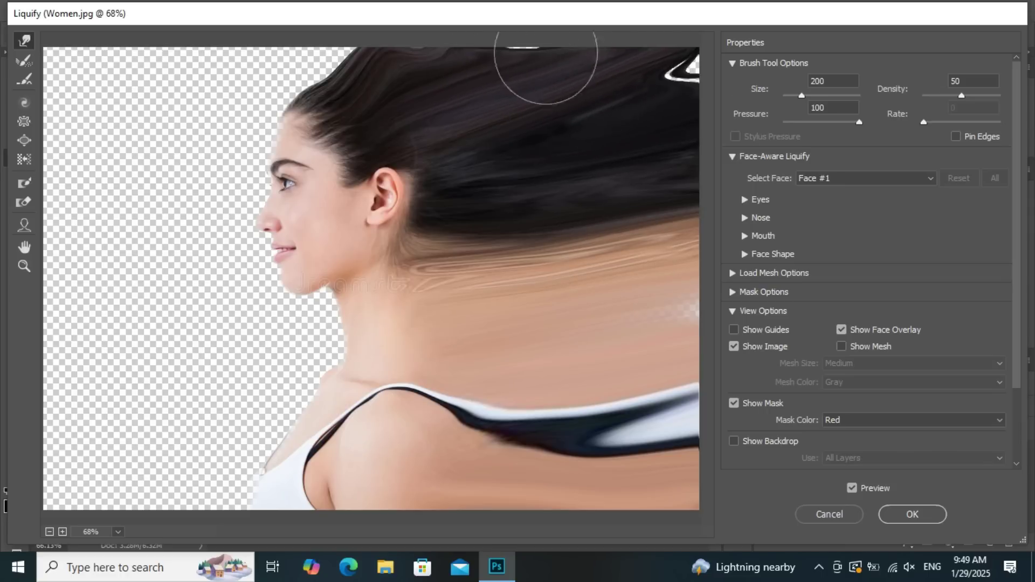
drag(554, 97, 669, 60)
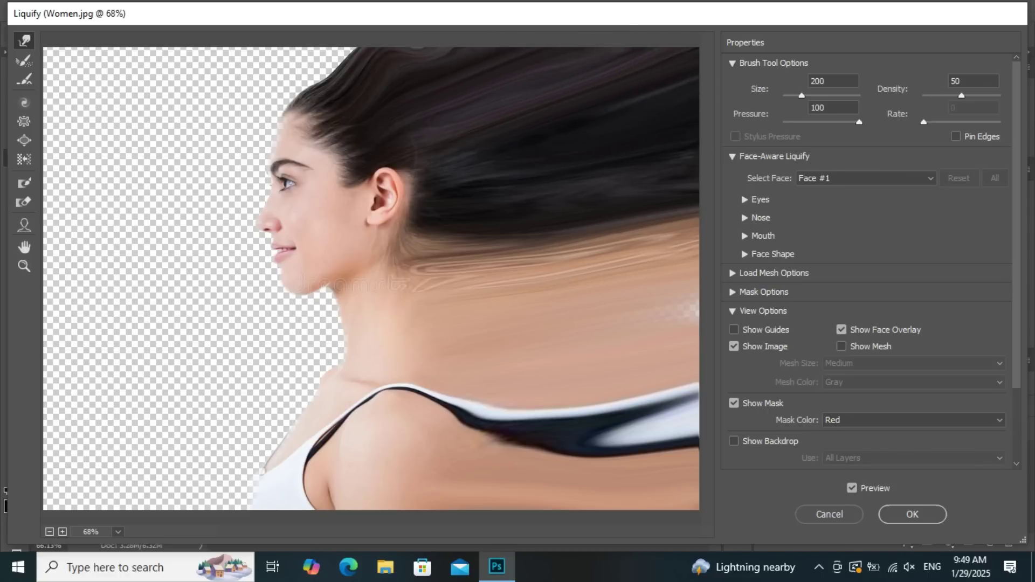
drag(404, 46, 501, 54)
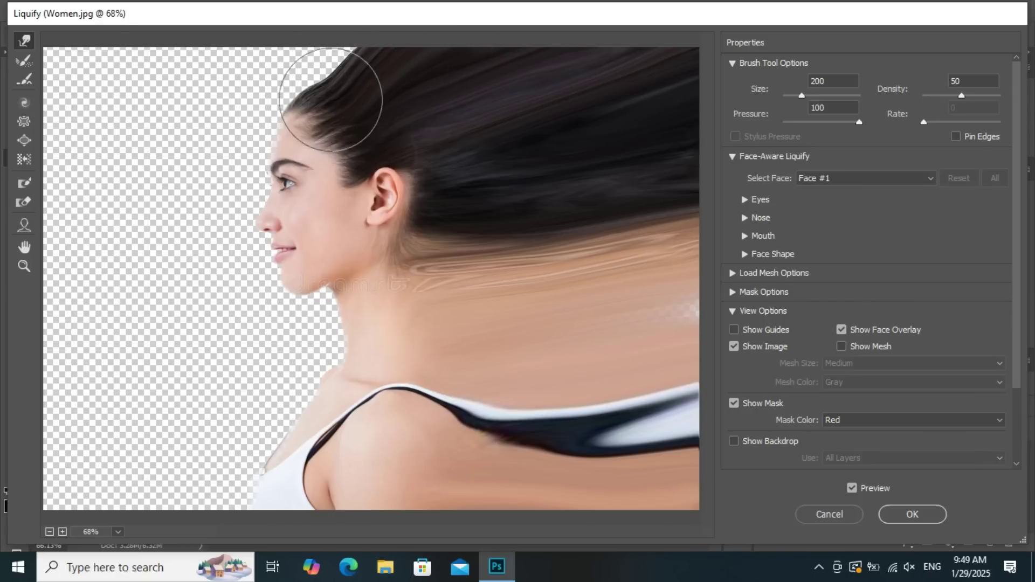
Apply the warp, give the liquify layer a black mask, and give the shown Women layer a white mask.
click(912, 513)
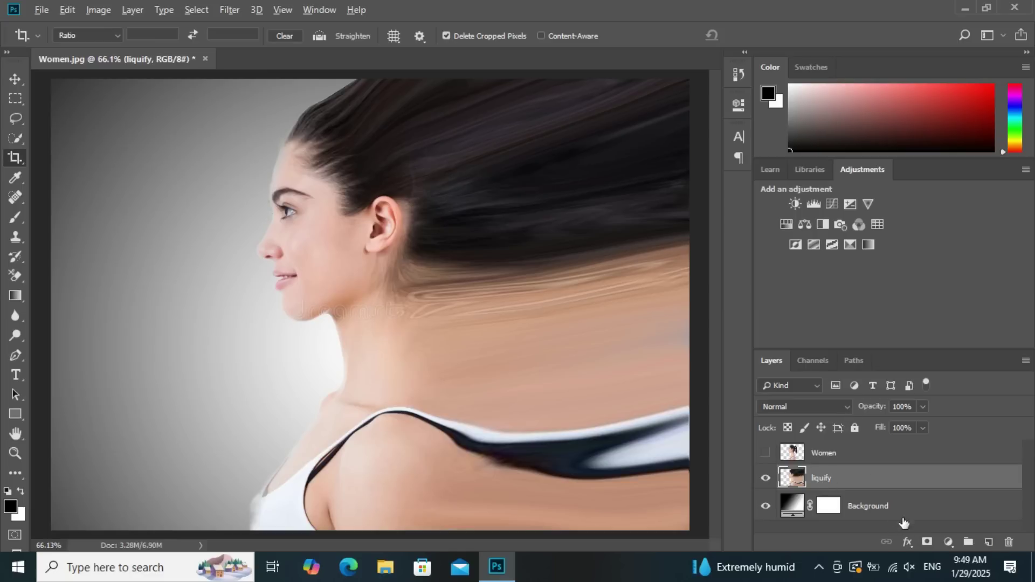
alt+click(927, 541)
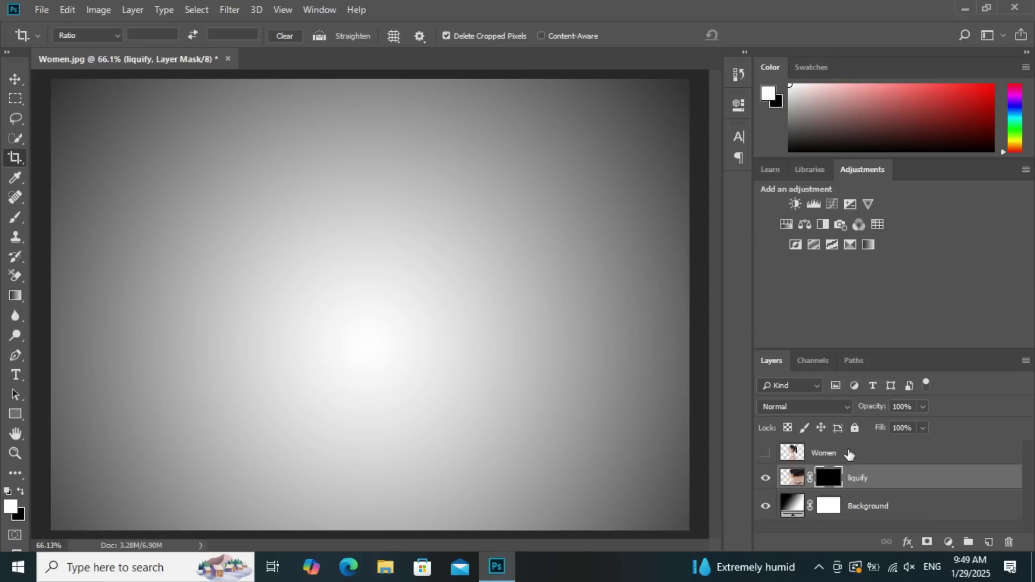
click(766, 456)
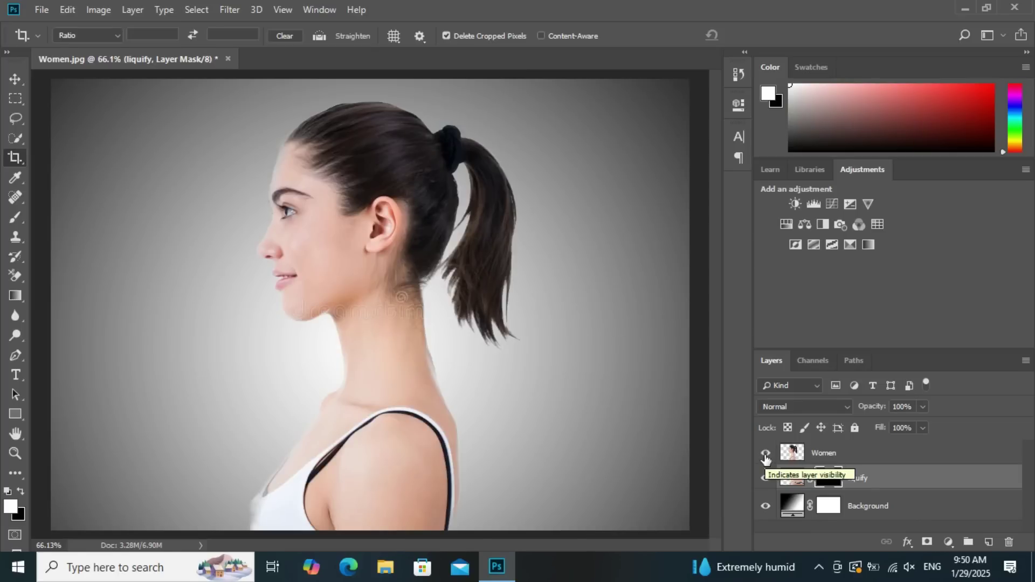
click(844, 453)
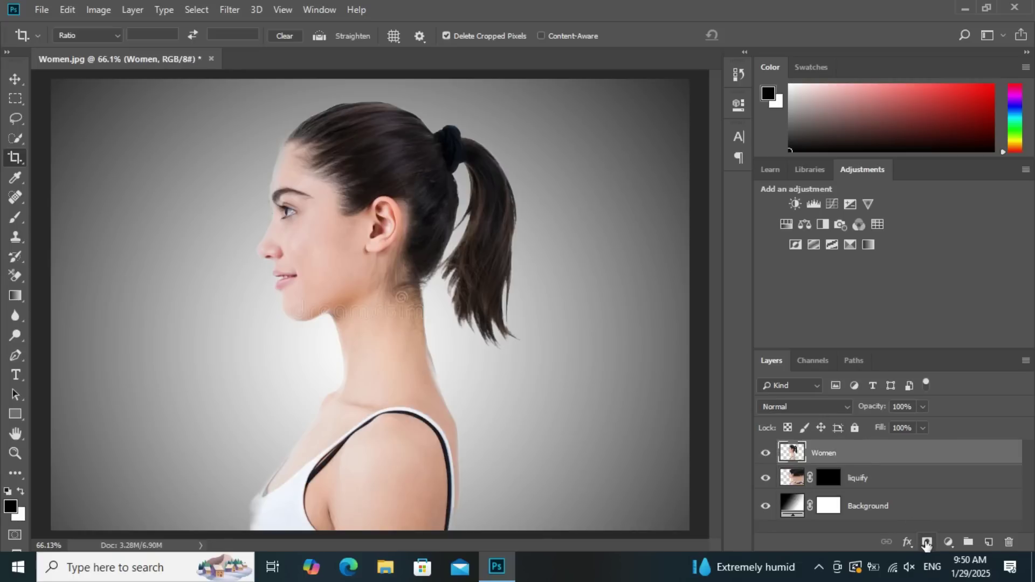
click(926, 542)
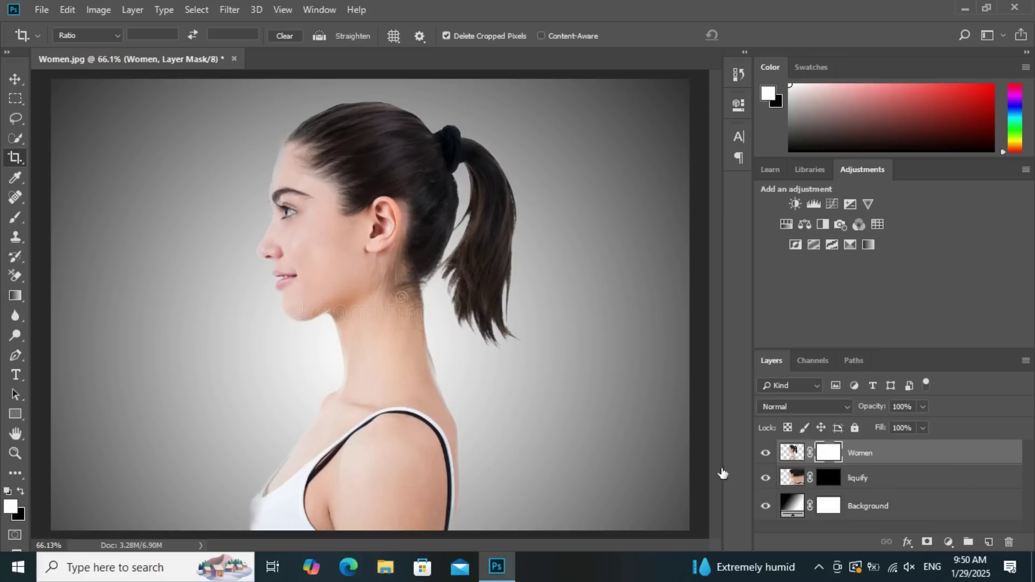
Pick the Brush Tool and browse the brush preset options for more downloadable brushes.
click(13, 218)
drag(13, 219, 76, 219)
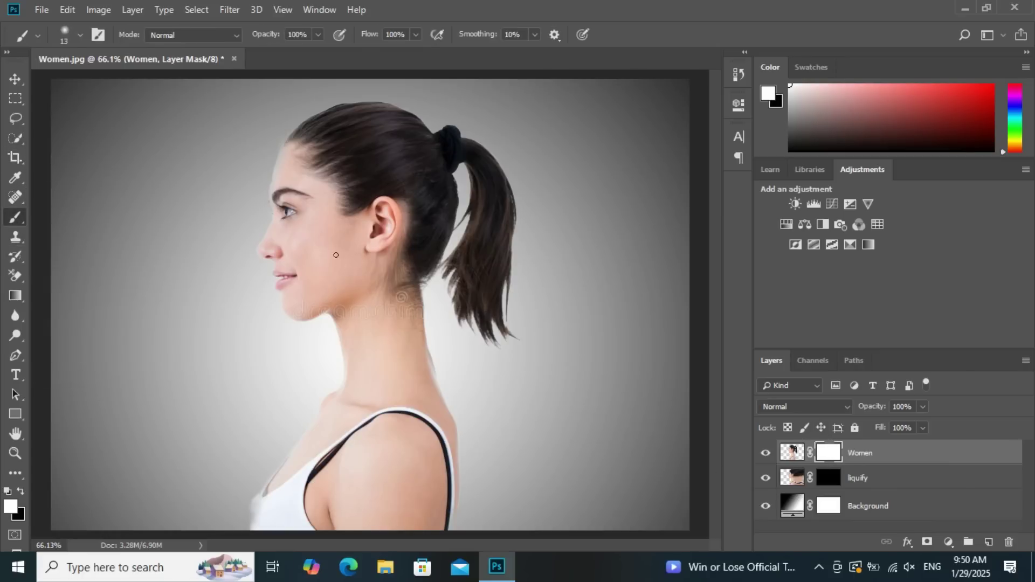
right_click(332, 221)
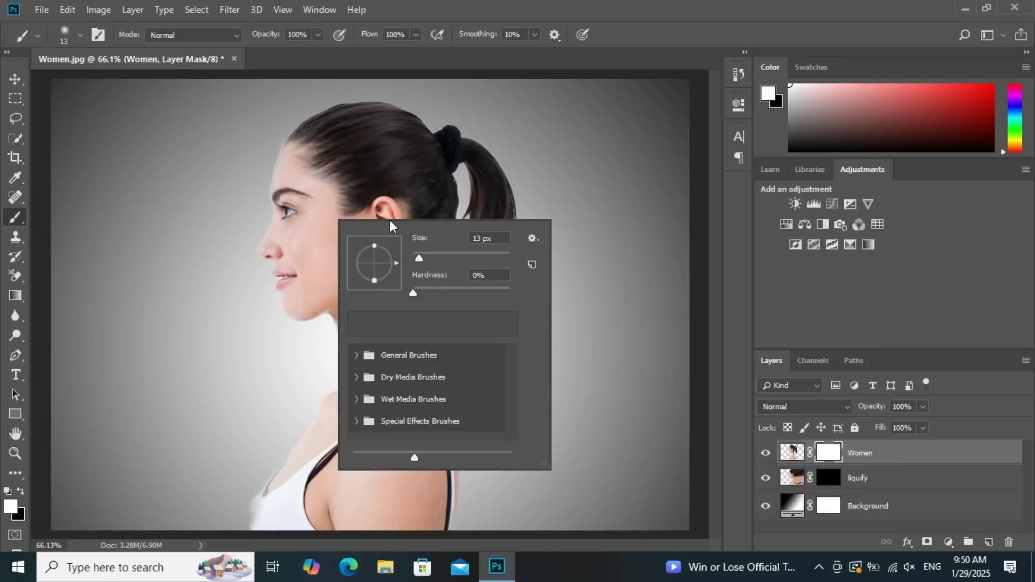
click(532, 238)
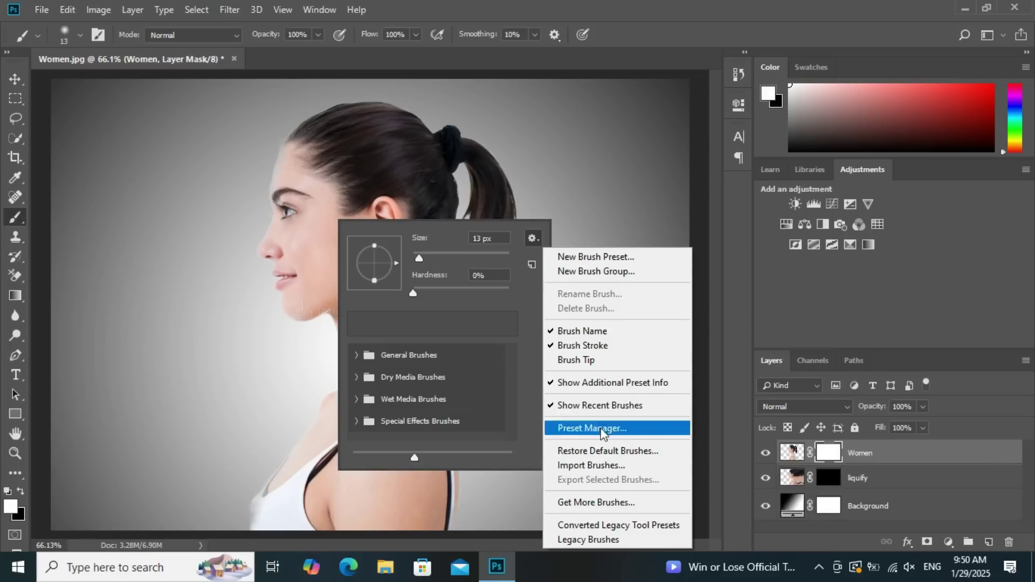
click(603, 501)
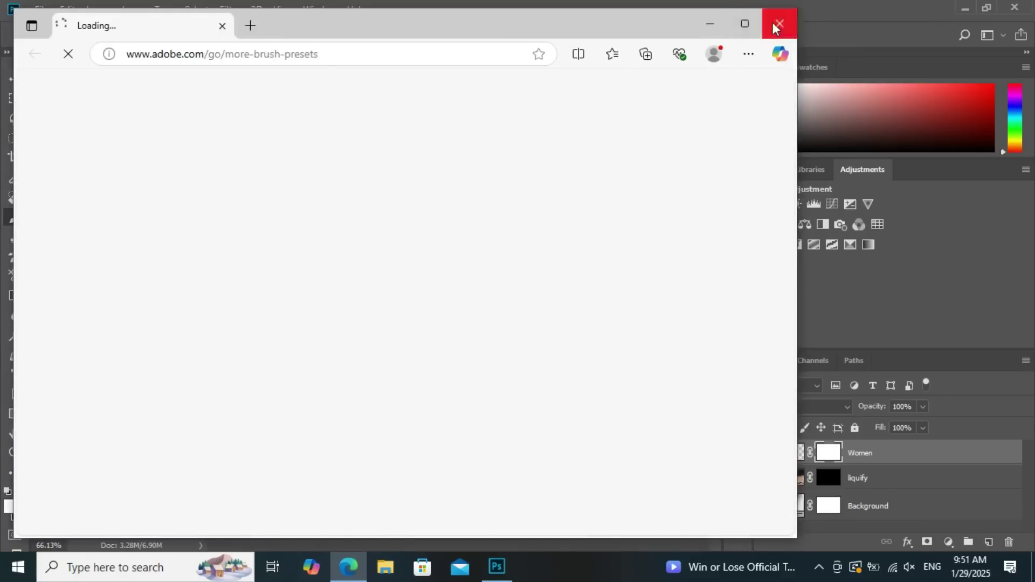
click(778, 24)
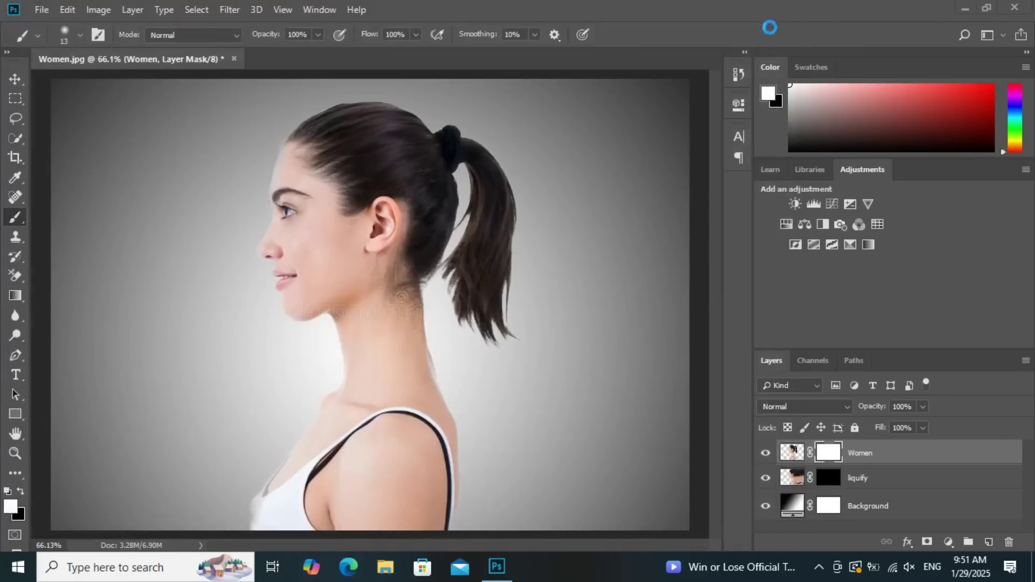
Choose Kyle's Spatter Brushes - Supreme Spatter from the Special Effects Brushes set.
right_click(8, 218)
click(75, 216)
right_click(325, 199)
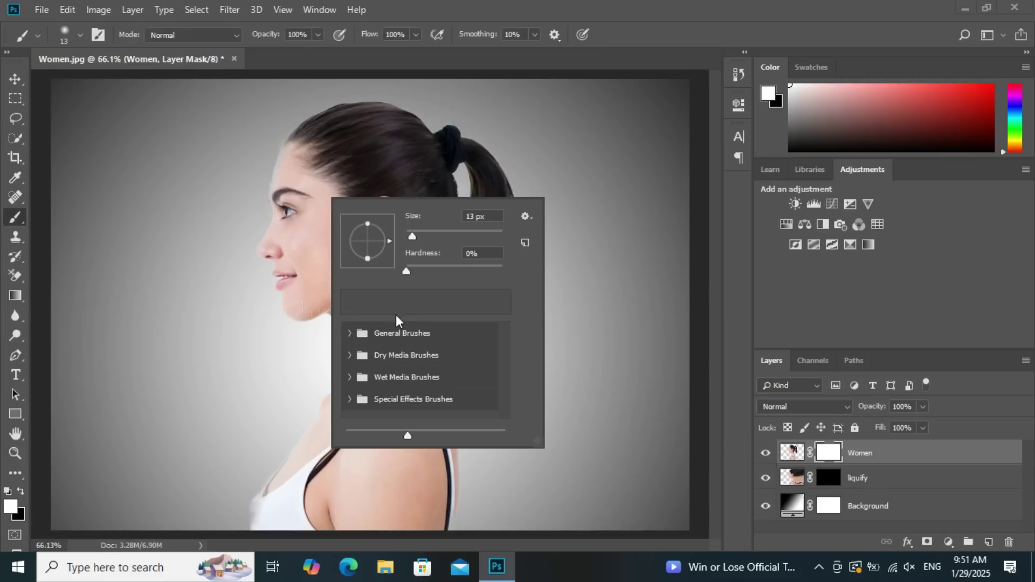
click(349, 334)
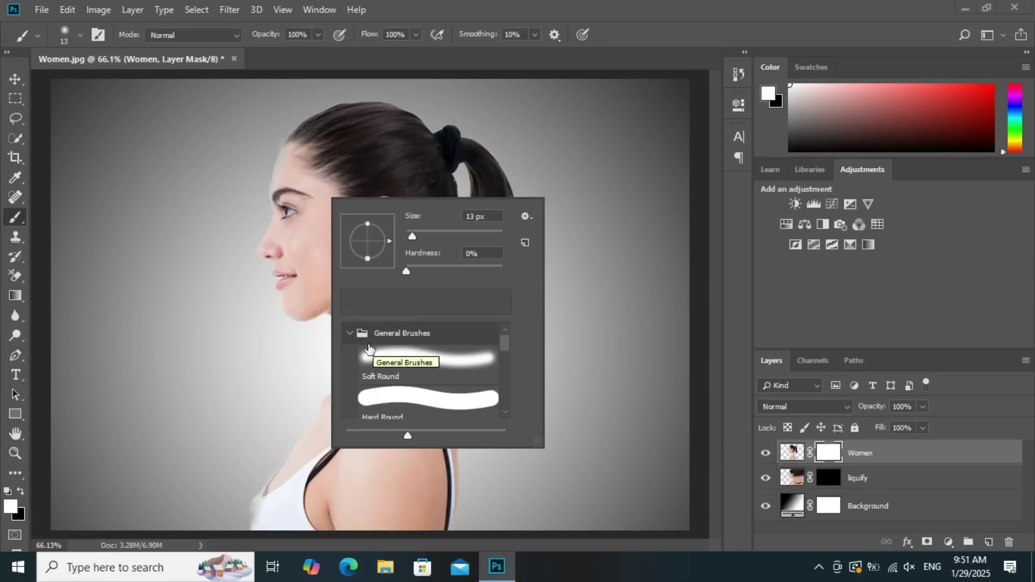
scroll(364, 355, down, 2)
scroll(372, 372, down, 2)
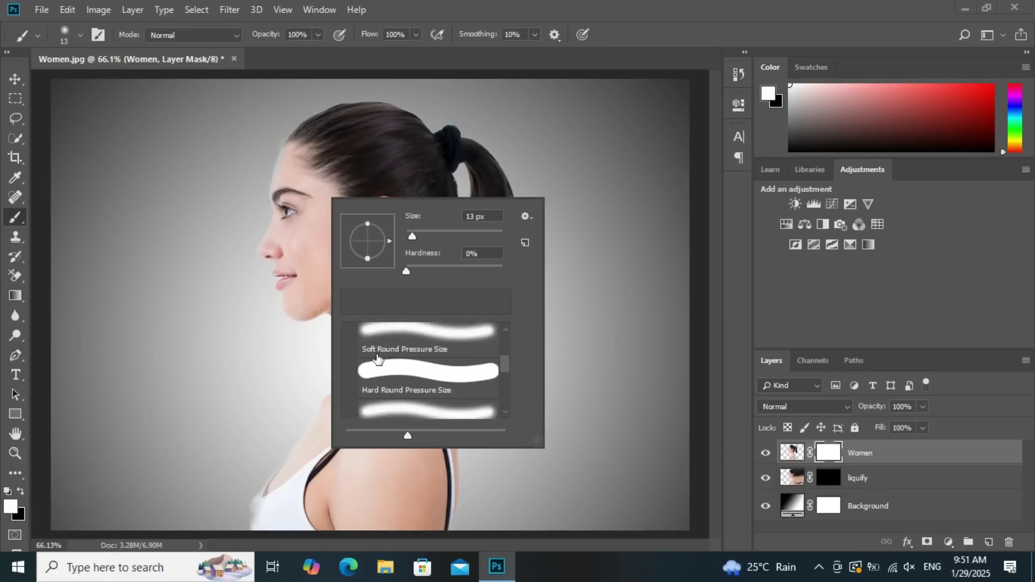
scroll(375, 381, down, 2)
scroll(383, 384, down, 2)
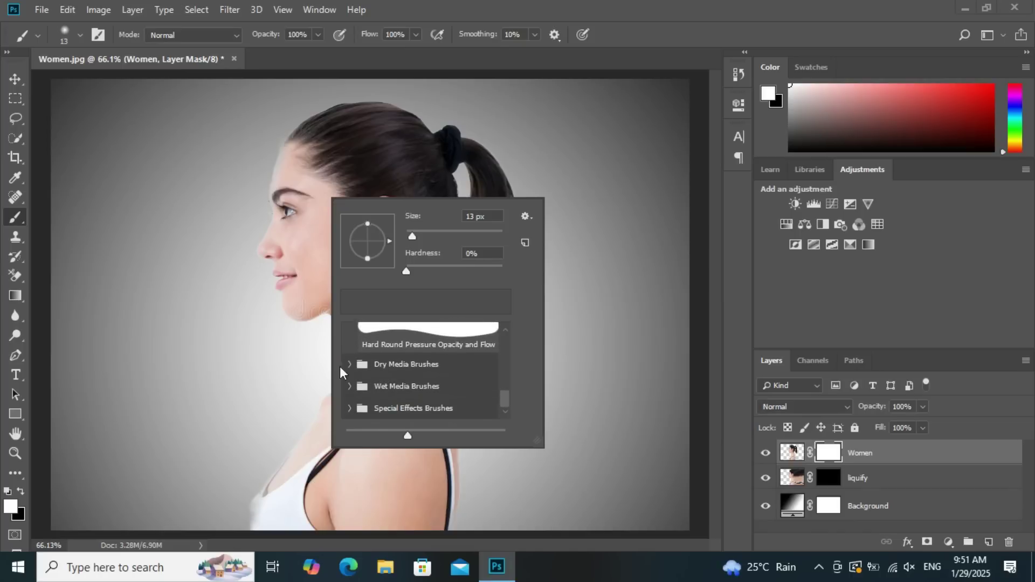
click(349, 363)
scroll(358, 372, down, 2)
scroll(362, 376, down, 2)
scroll(366, 379, down, 2)
scroll(361, 380, down, 3)
scroll(351, 382, down, 1)
click(350, 384)
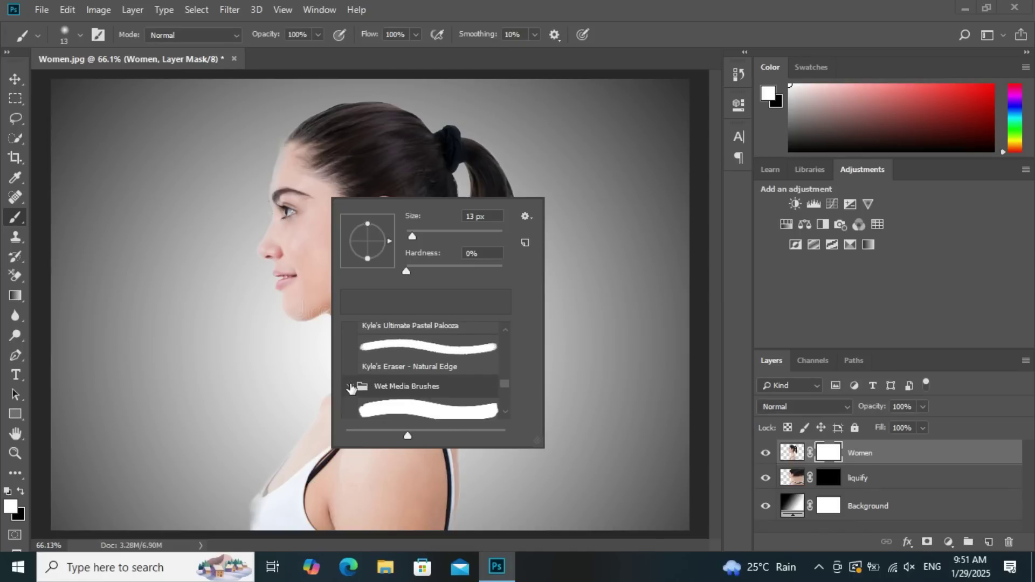
scroll(378, 377, down, 1)
scroll(393, 366, down, 2)
scroll(391, 374, down, 2)
scroll(391, 382, down, 2)
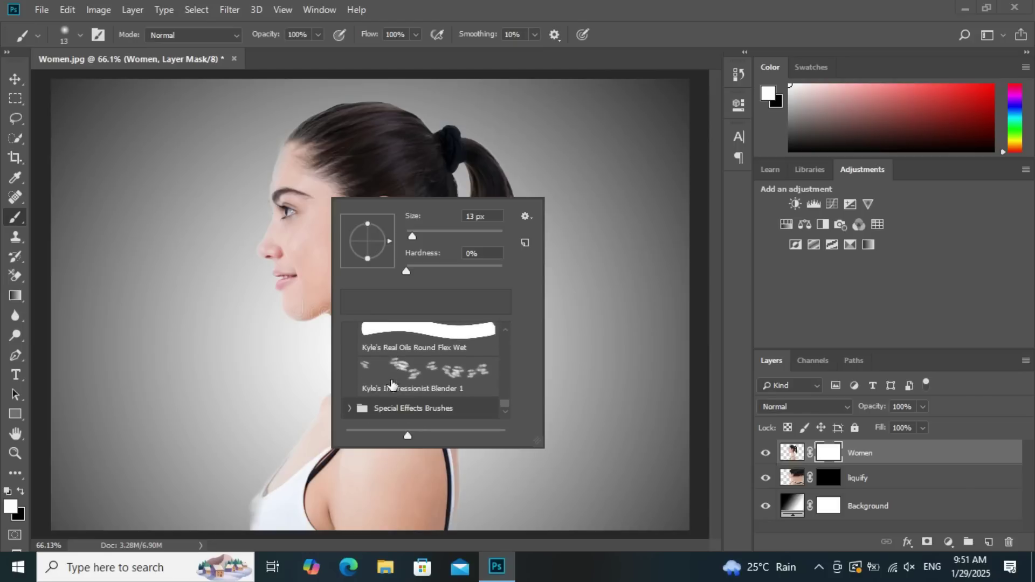
click(346, 405)
scroll(351, 382, down, 2)
scroll(356, 369, down, 2)
scroll(362, 355, down, 2)
scroll(363, 352, down, 2)
scroll(364, 352, down, 2)
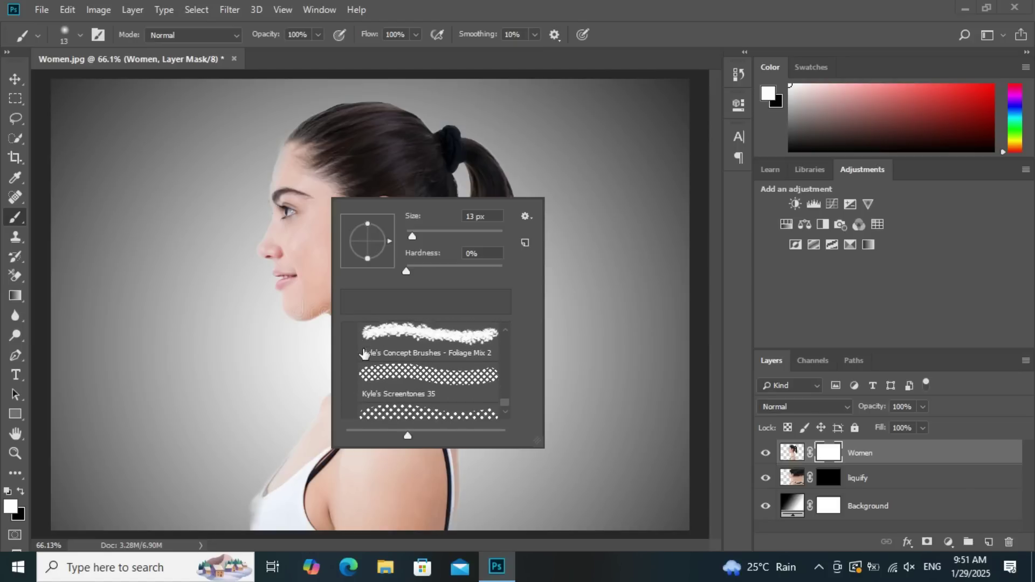
scroll(365, 353, down, 1)
scroll(396, 393, up, 2)
scroll(410, 392, up, 2)
scroll(423, 390, up, 1)
click(426, 354)
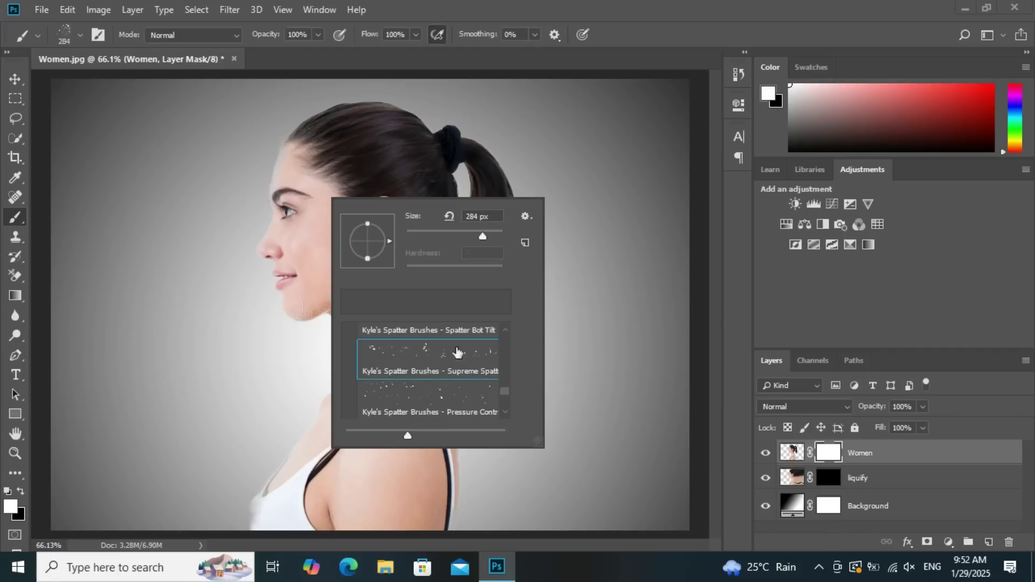
Size the spatter brush to about 500 px and paint black spatter over the neck, shoulder and ponytail.
click(497, 235)
drag(504, 233, 494, 233)
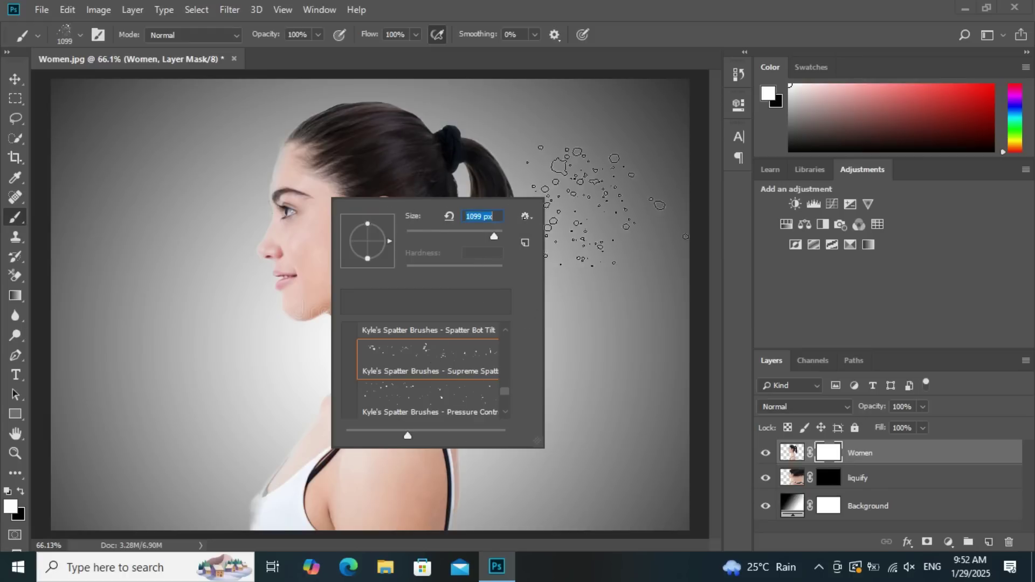
click(544, 173)
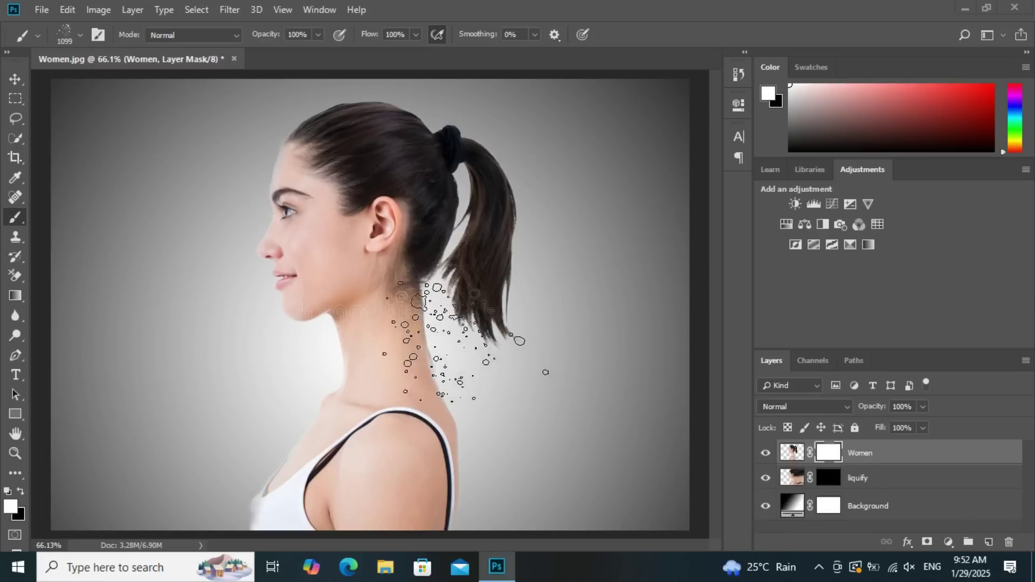
click(21, 493)
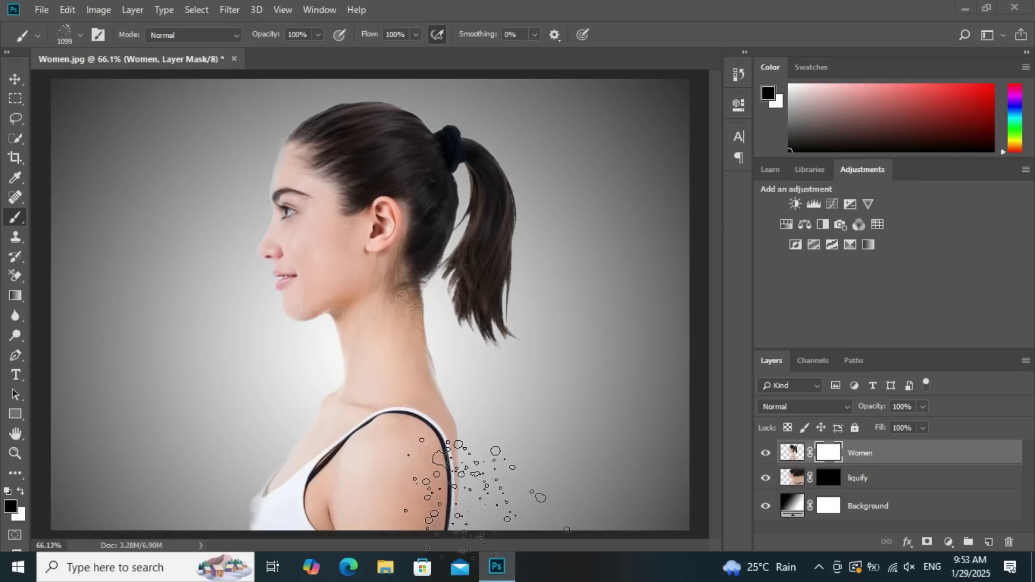
mouse_move(458, 485)
mouse_down()
mouse_move(458, 469)
mouse_move(673, 313)
mouse_up()
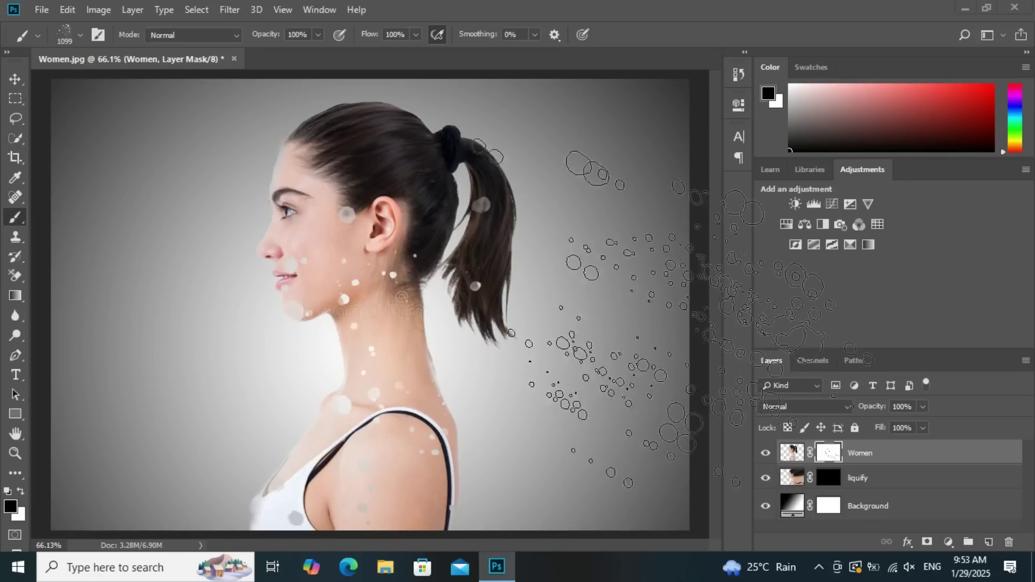
mouse_move(674, 312)
mouse_down()
mouse_move(539, 162)
mouse_move(620, 253)
mouse_up()
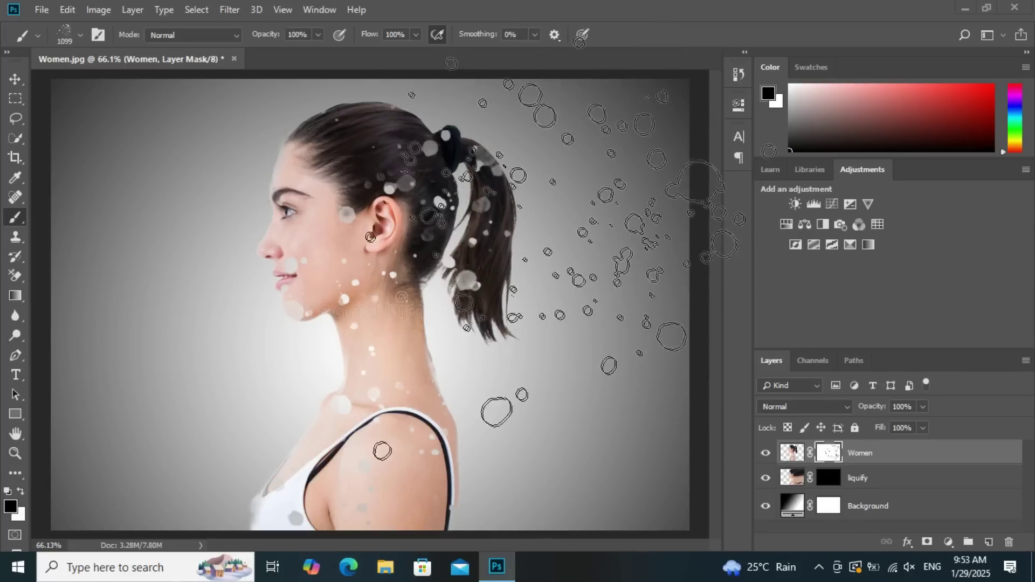
Set the spatter brush to 171 px and break up the hair top and ponytail with black dabs.
right_click(14, 219)
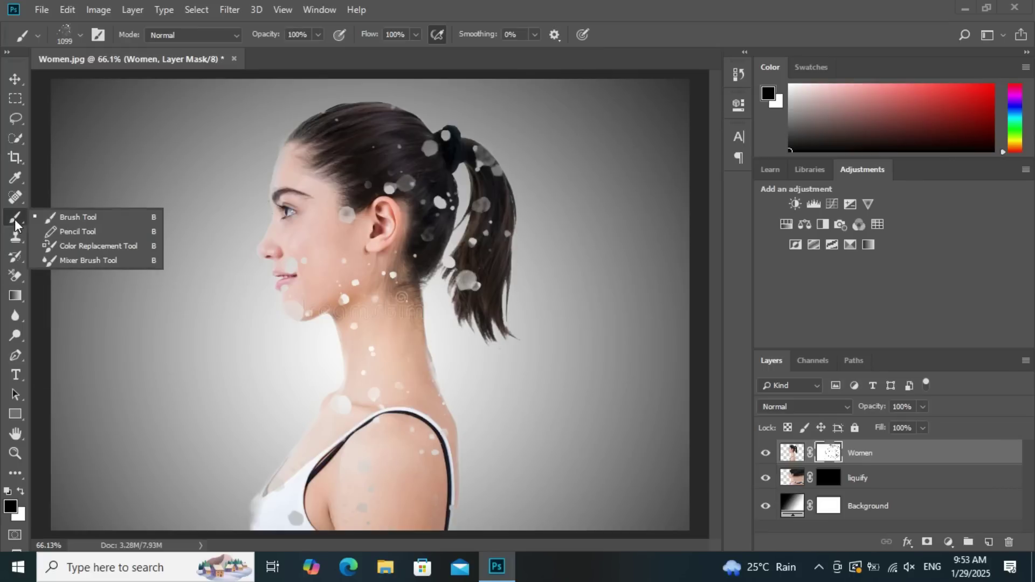
click(65, 219)
right_click(380, 225)
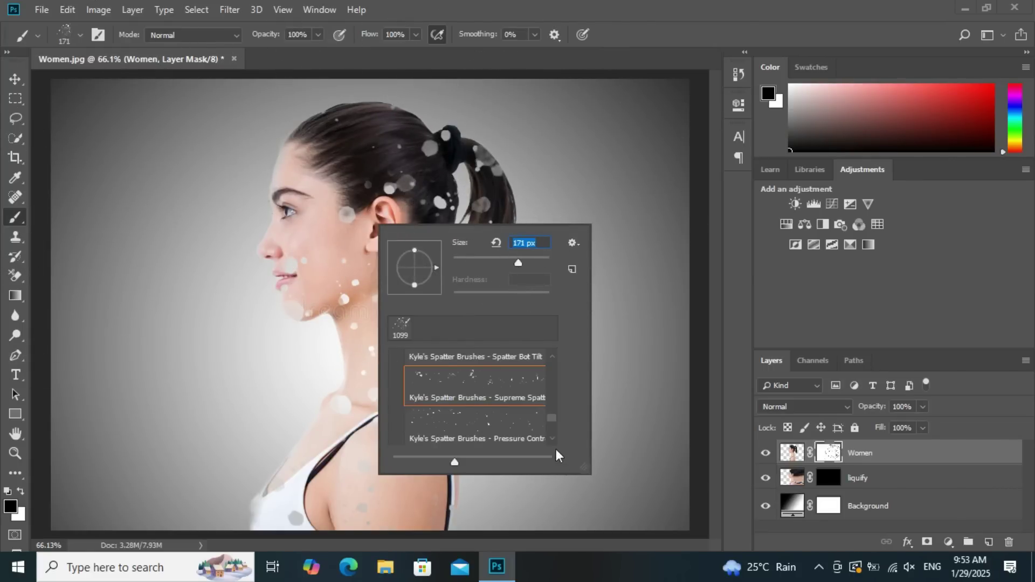
key(Return)
drag(377, 116, 485, 219)
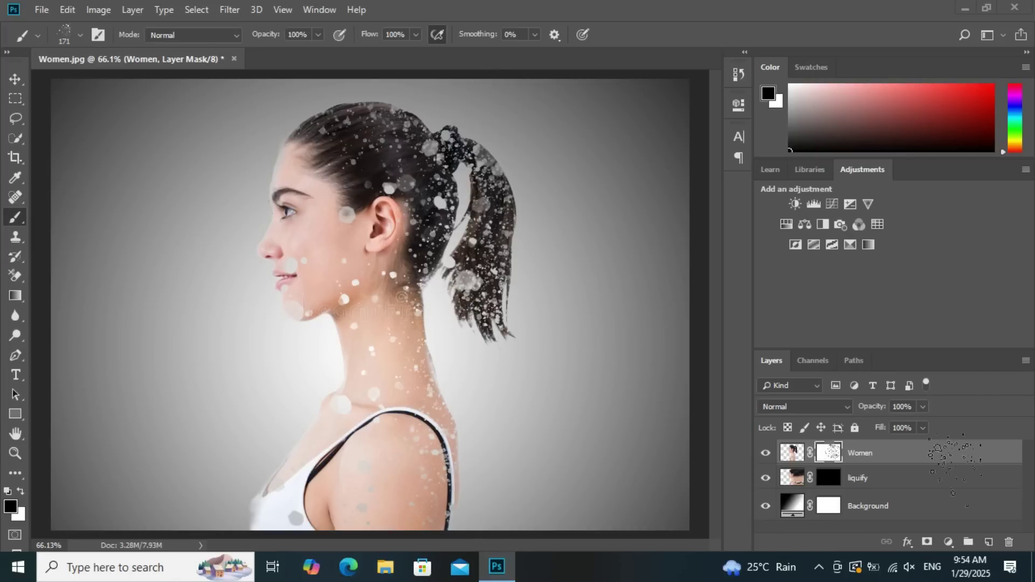
click(859, 479)
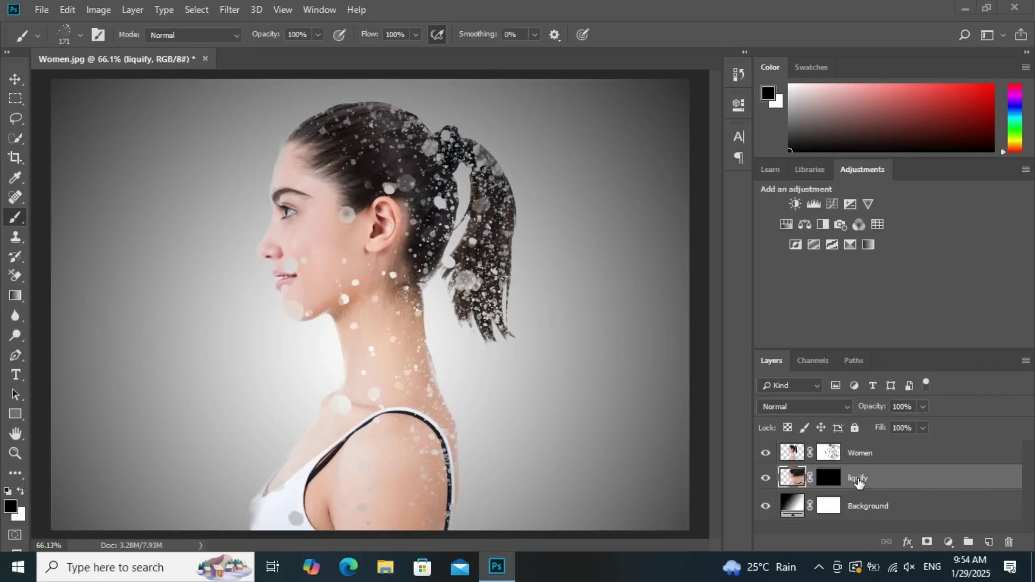
Switch to white, rotate the spatter brush's angle, and resize it to about 500 px.
click(21, 491)
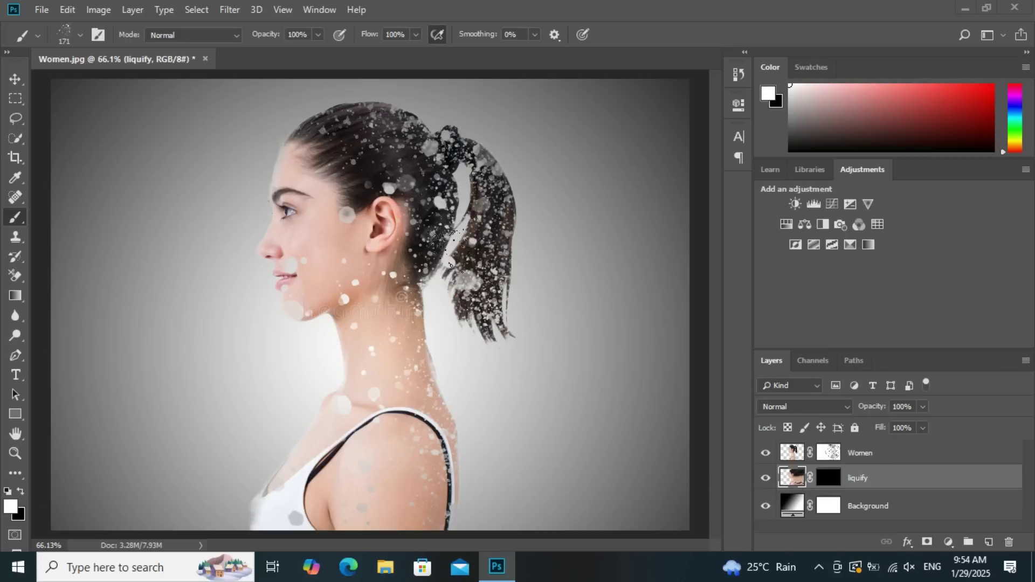
right_click(426, 215)
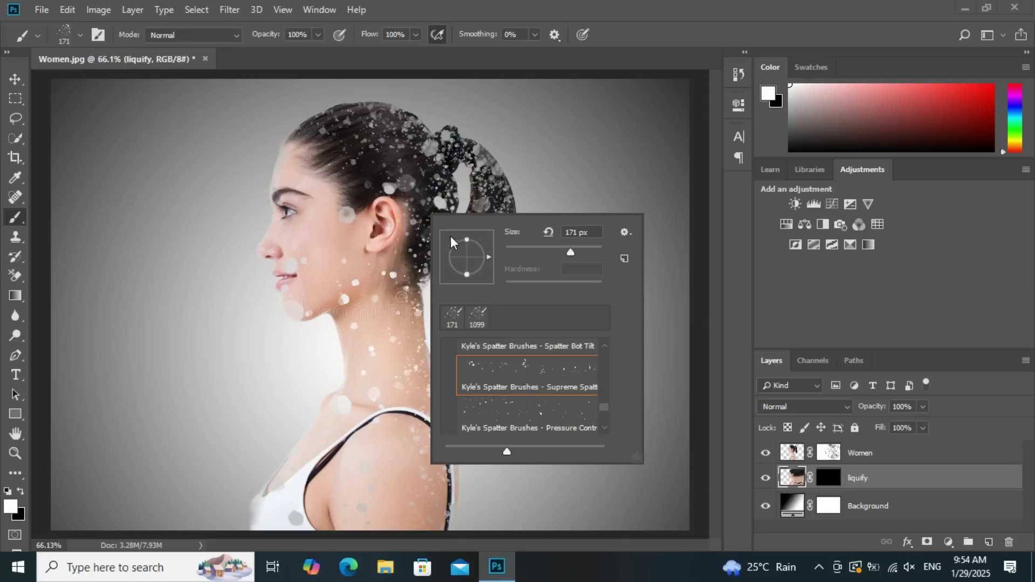
drag(458, 224, 438, 233)
drag(448, 242, 445, 290)
click(679, 481)
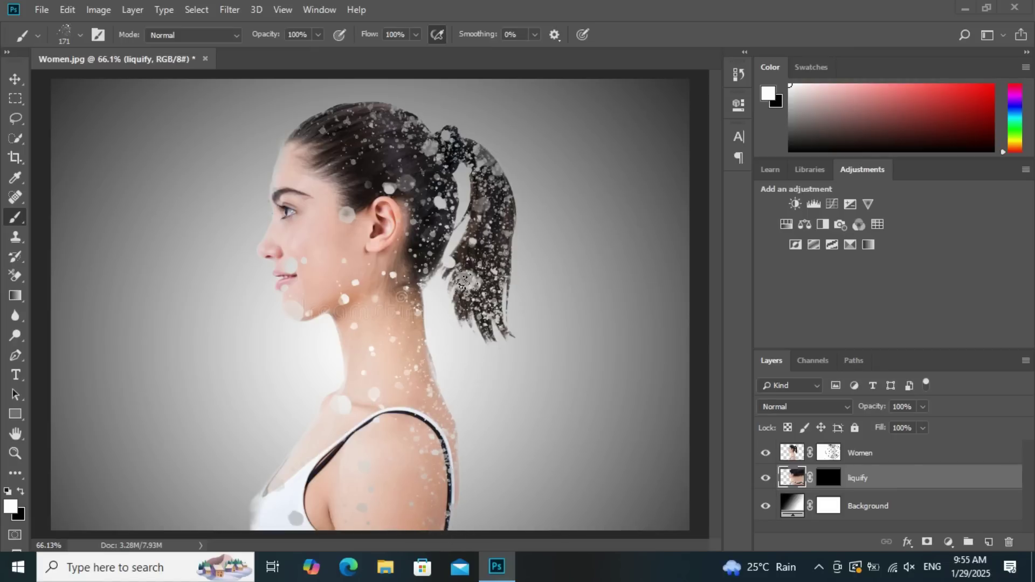
key(bracketright)
key(bracketright)
key(bracketright)
key(bracketright)
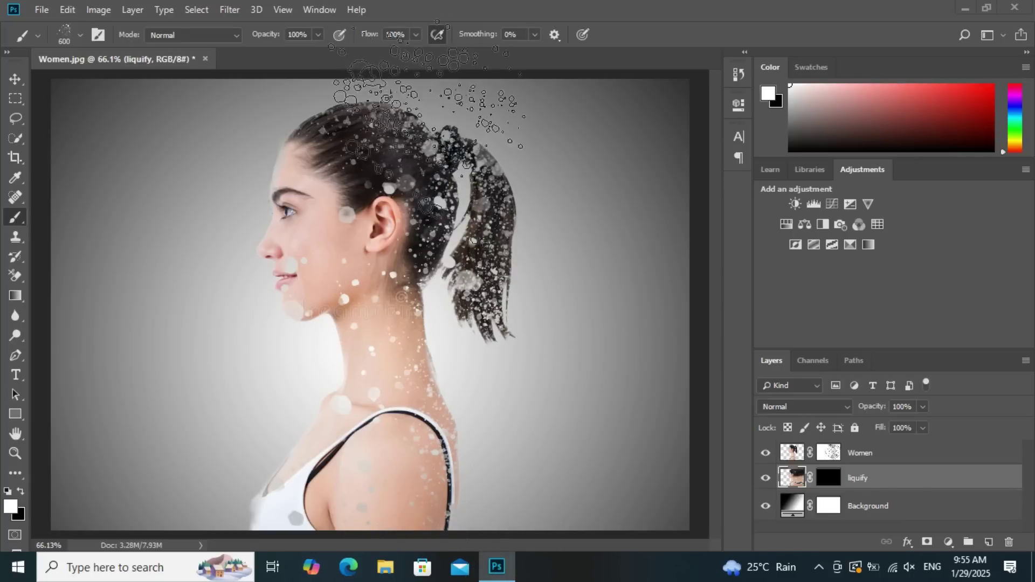
key(bracketright)
key(bracketleft)
key(bracketleft)
key(bracketleft)
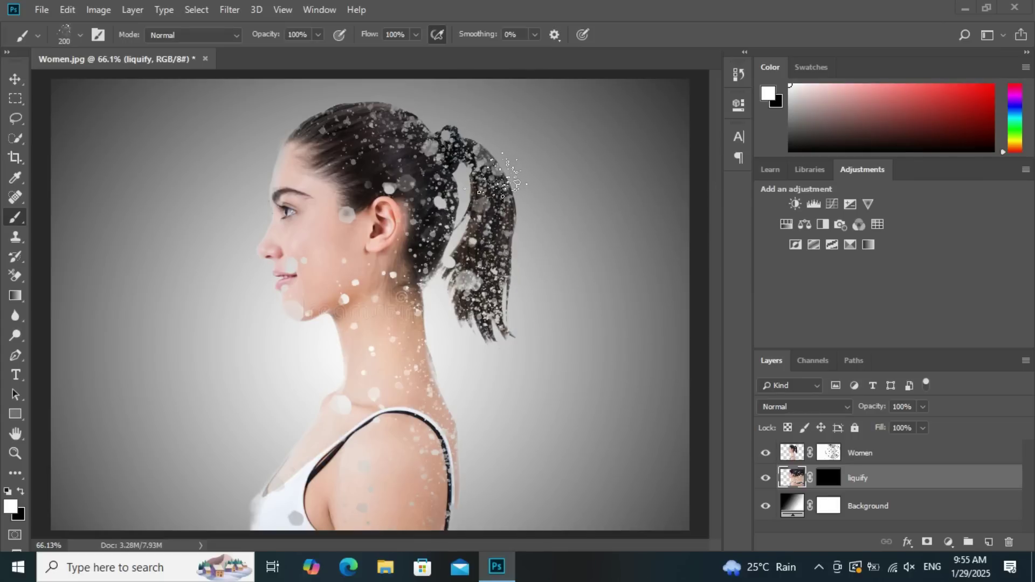
key(bracketright)
key(bracketright)
key(bracketright)
key(super+d)
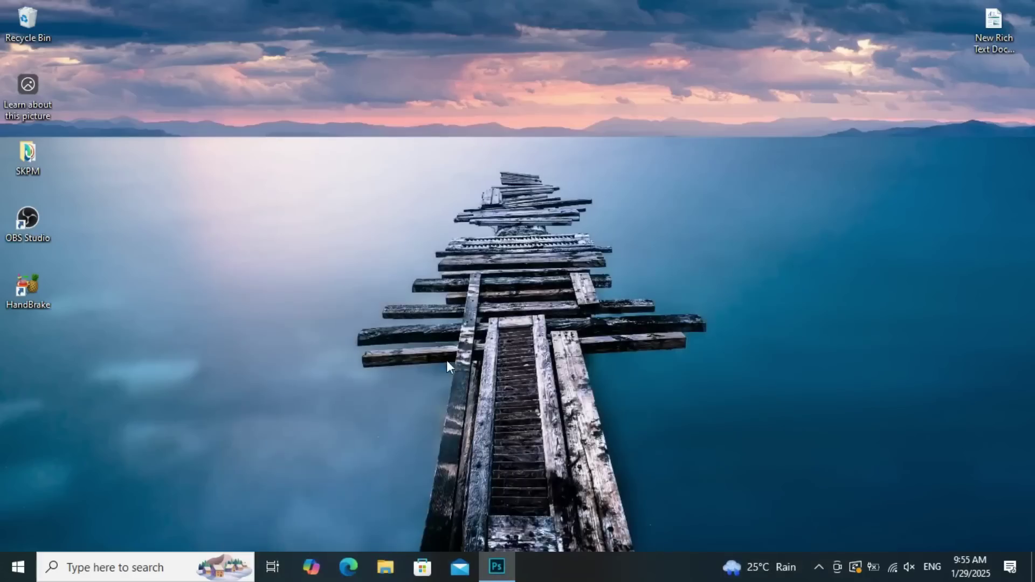
click(492, 576)
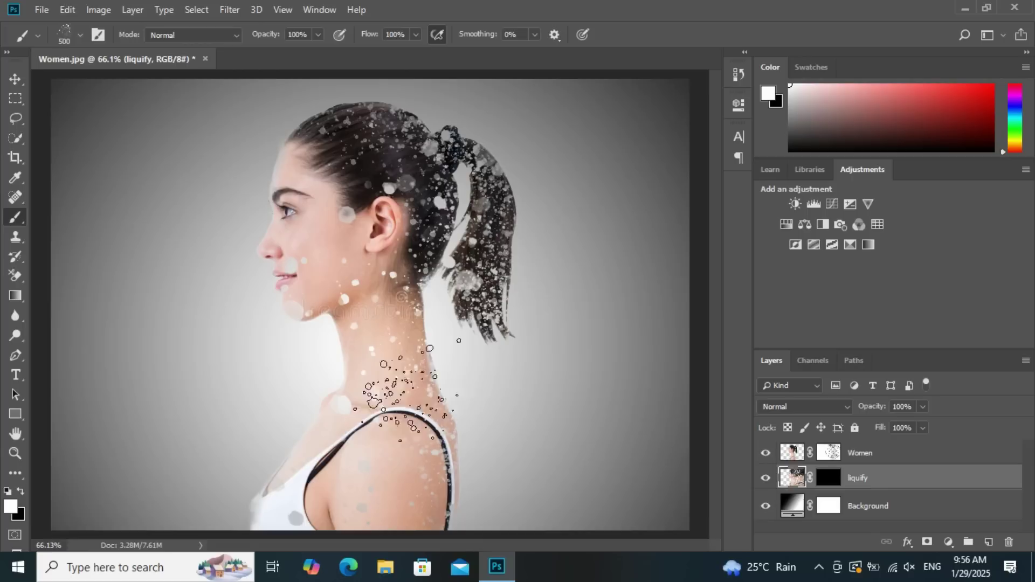
Restore the Photoshop window and step back through recent brush strokes in the History panel.
click(20, 491)
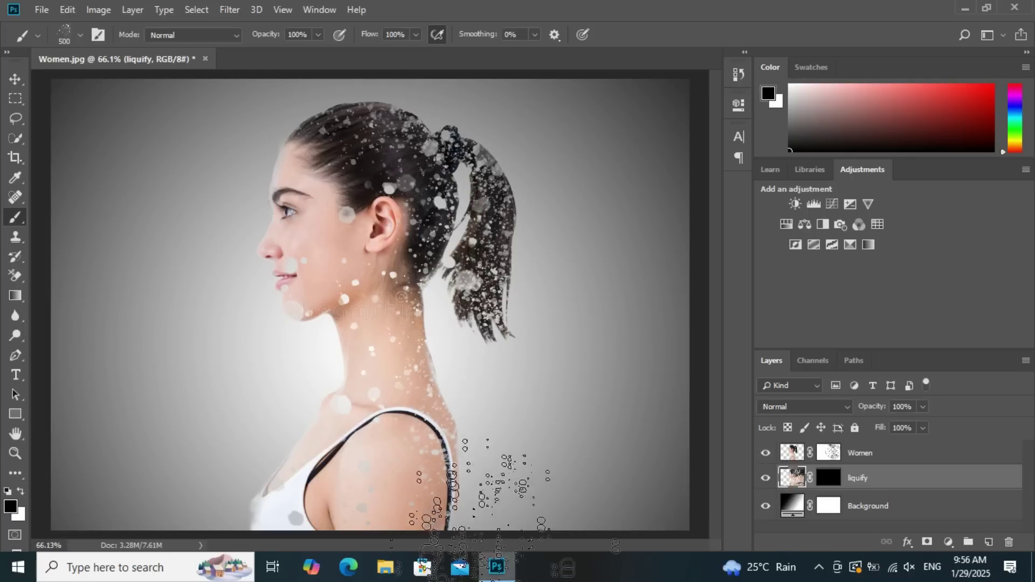
click(512, 563)
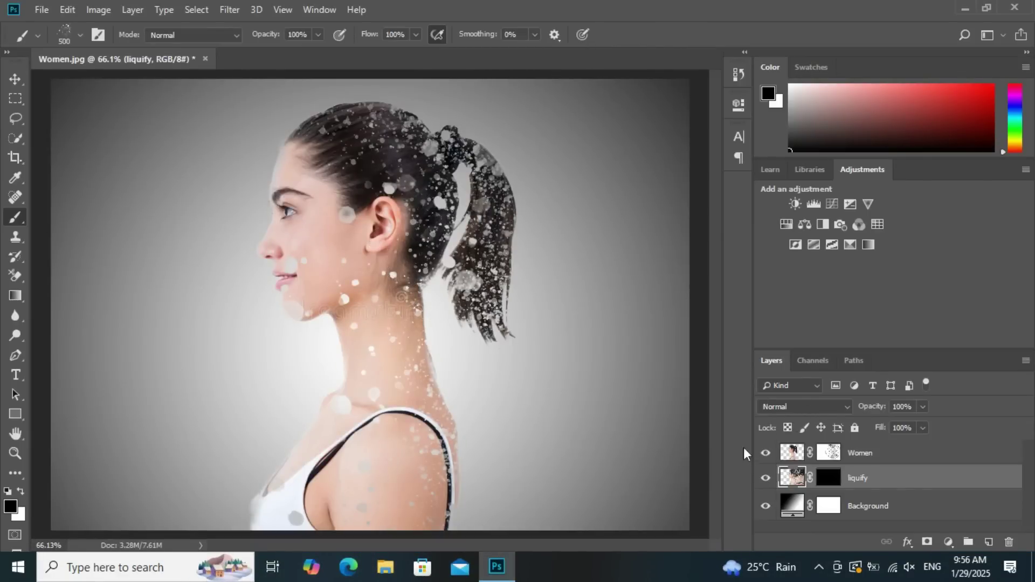
click(733, 77)
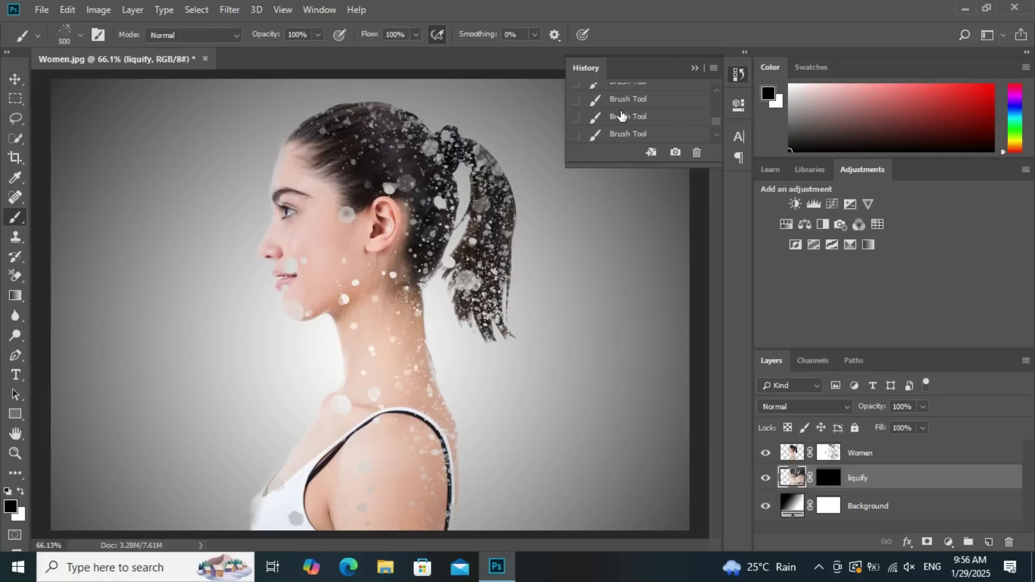
click(624, 116)
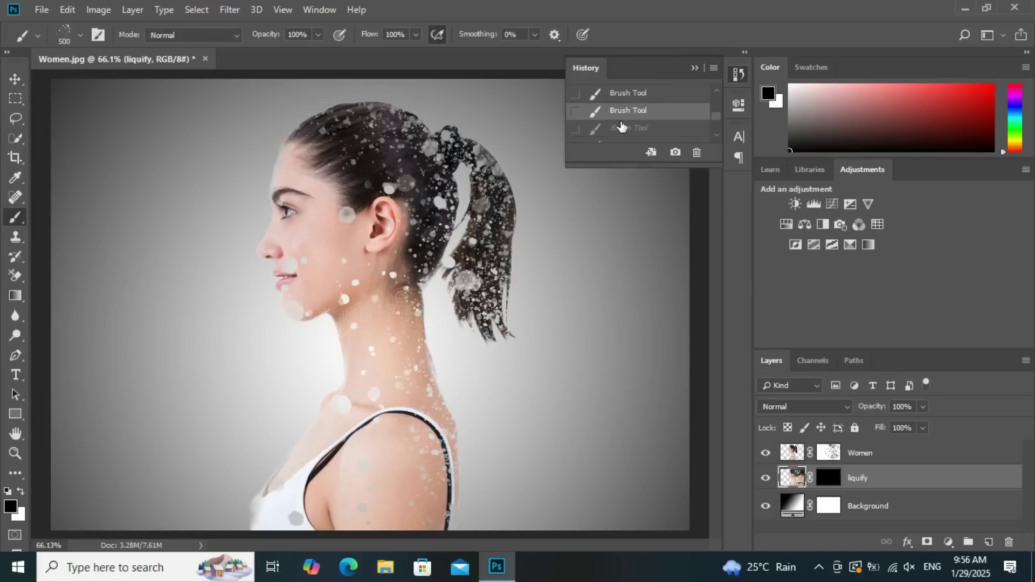
click(620, 129)
click(621, 133)
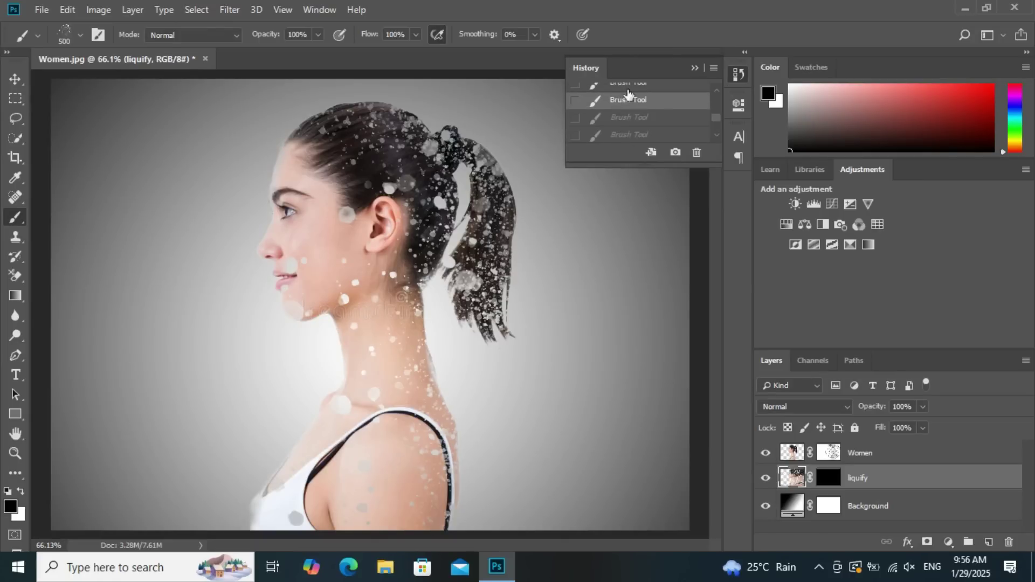
Settle on the chosen Brush Tool history state and target the liquify layer's mask.
click(632, 85)
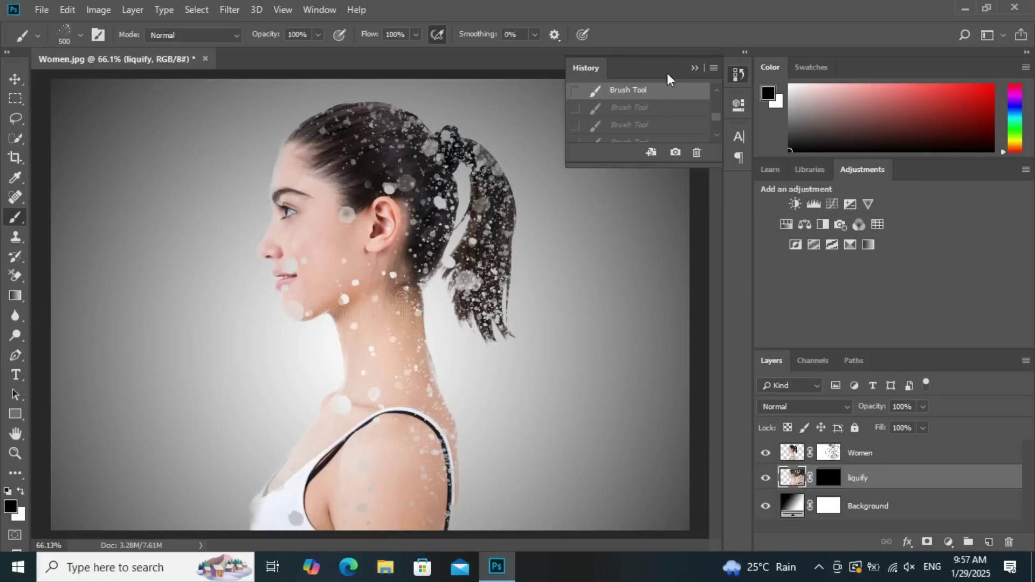
click(625, 112)
click(624, 115)
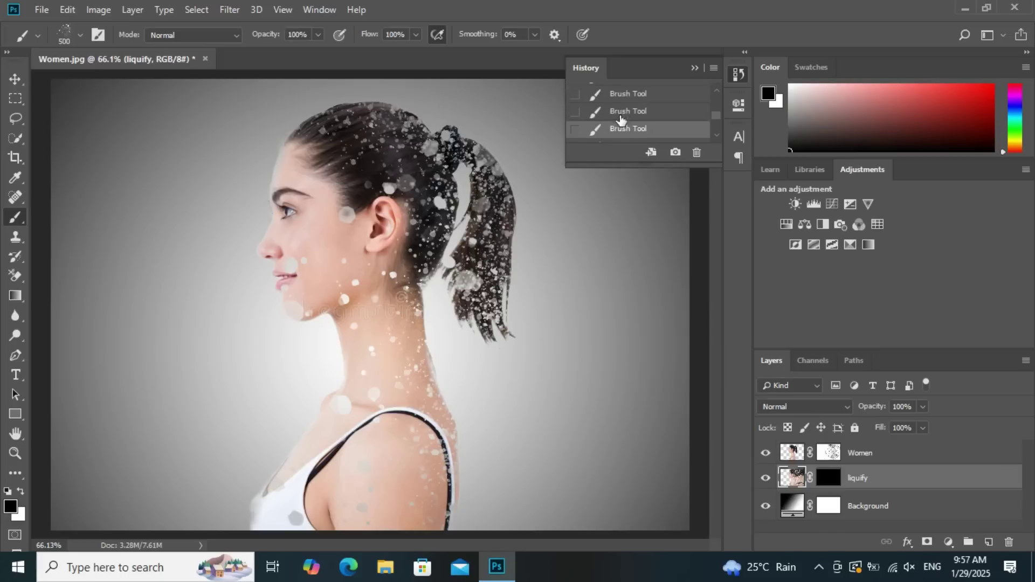
click(632, 113)
scroll(635, 112, up, 1)
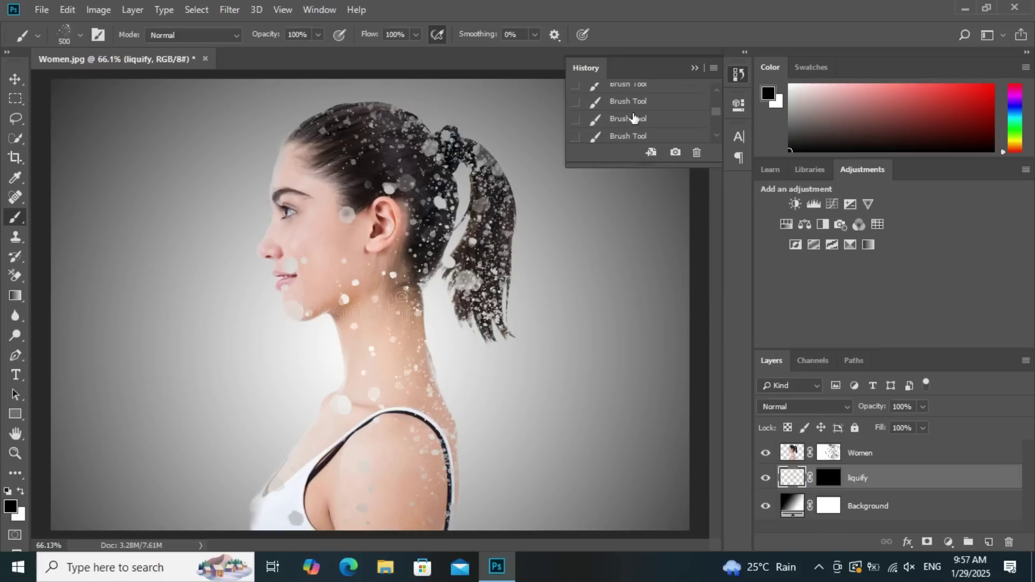
click(634, 116)
click(738, 74)
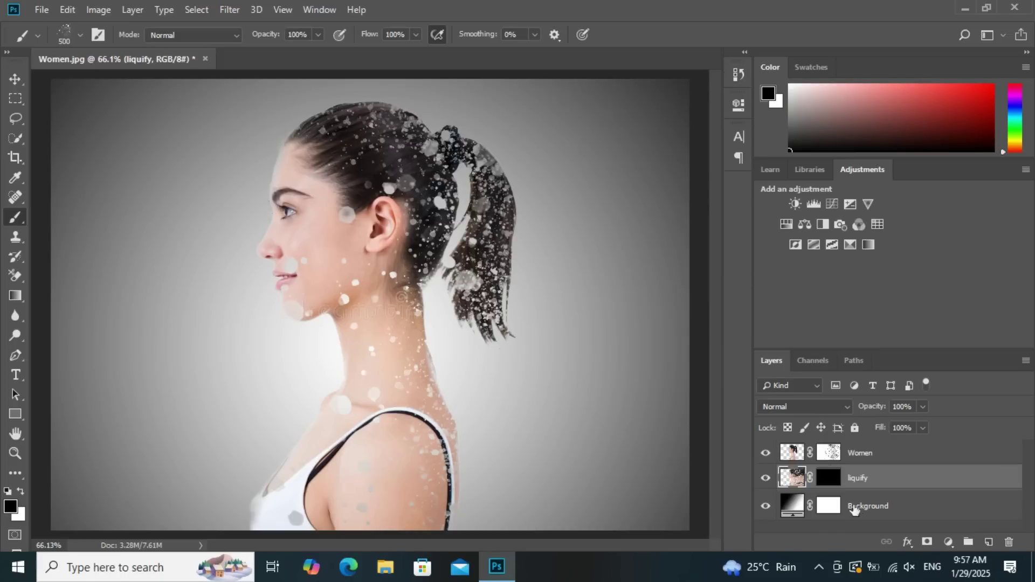
click(828, 476)
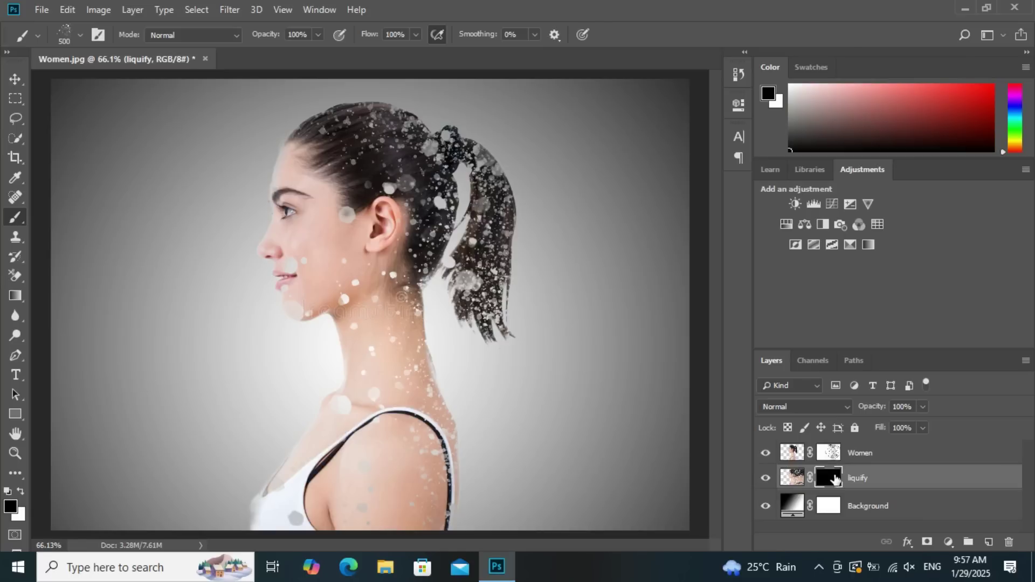
Paint white spatter at varying brush sizes to scatter particles above the hair, right of the ponytail, and along the shoulder.
click(21, 492)
mouse_move(431, 452)
mouse_down()
mouse_move(506, 149)
mouse_move(488, 105)
mouse_up()
key(bracketleft)
key(bracketleft)
key(bracketleft)
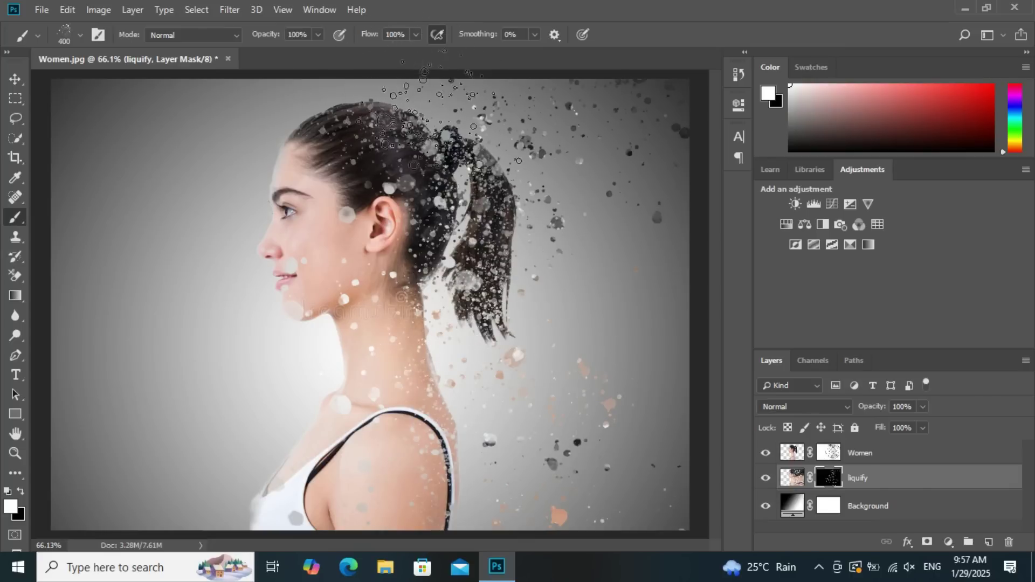
key(bracketleft)
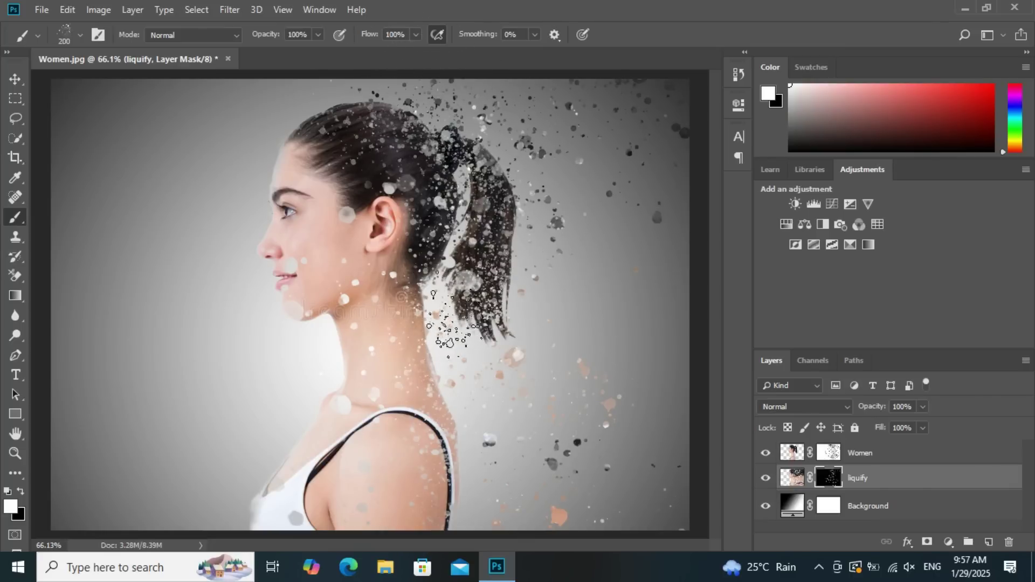
key(bracketright)
key(bracketright)
key(bracketright)
drag(577, 140, 549, 183)
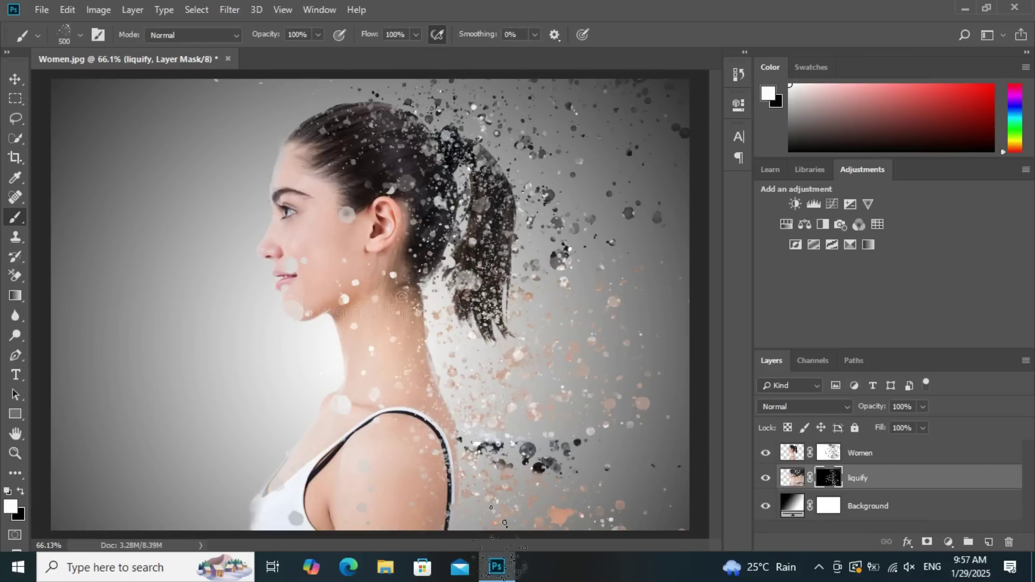
drag(447, 224, 582, 447)
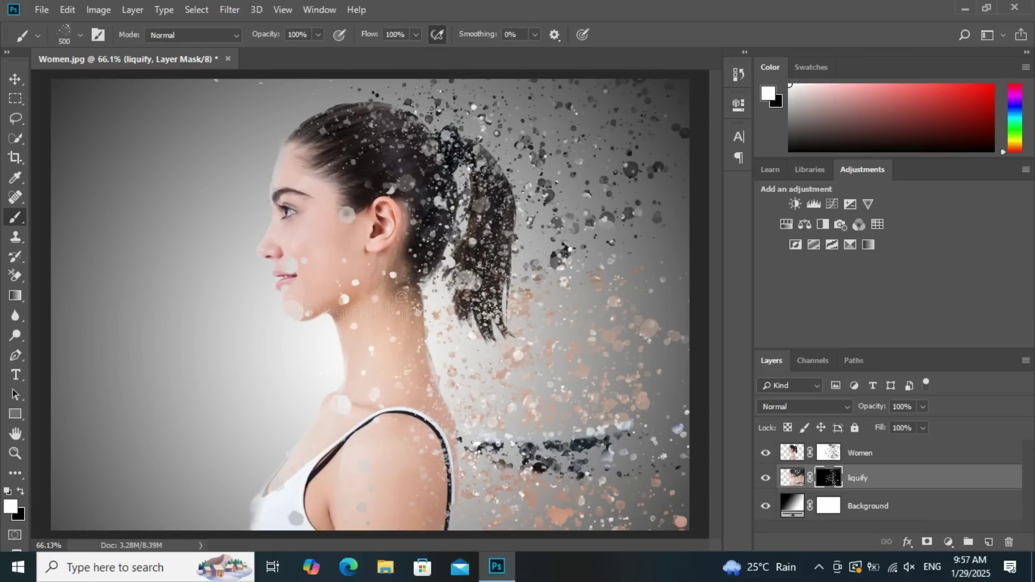
key(bracketleft)
key(bracketleft)
key(bracketleft)
drag(446, 135, 447, 167)
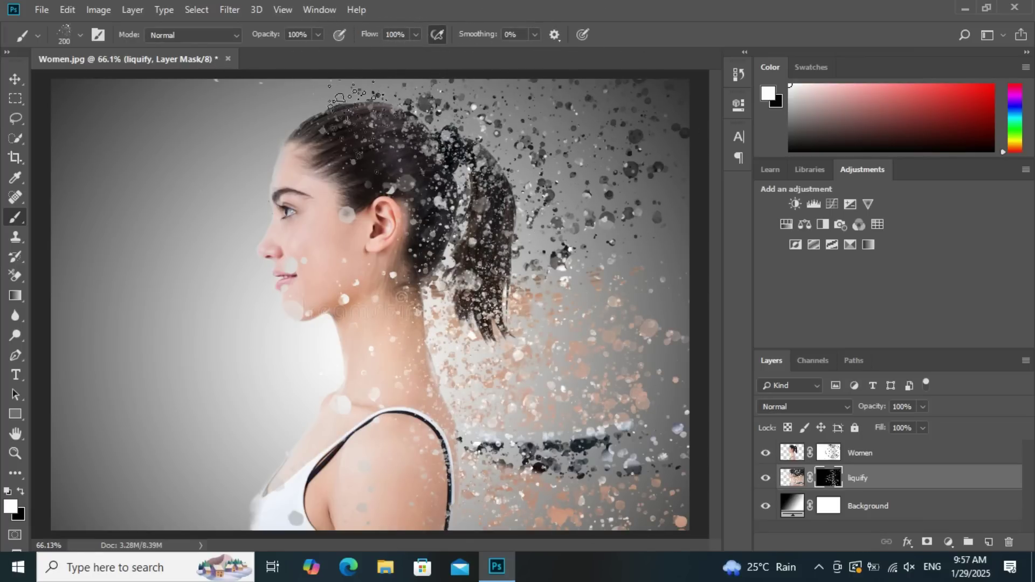
key(bracketright)
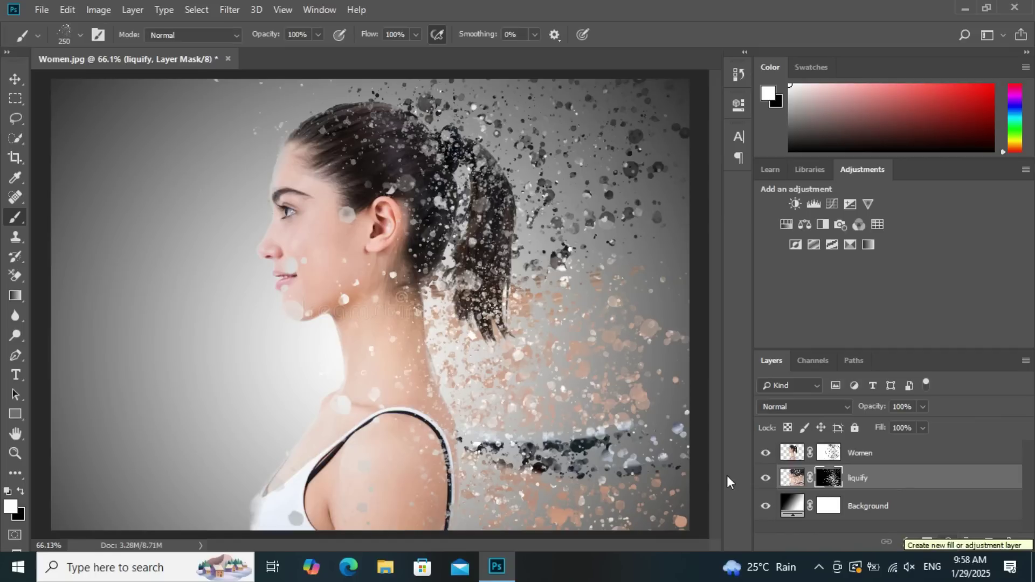
Sort out the layer selection, then add a Gradient Map adjustment layer from the Layers panel.
click(949, 543)
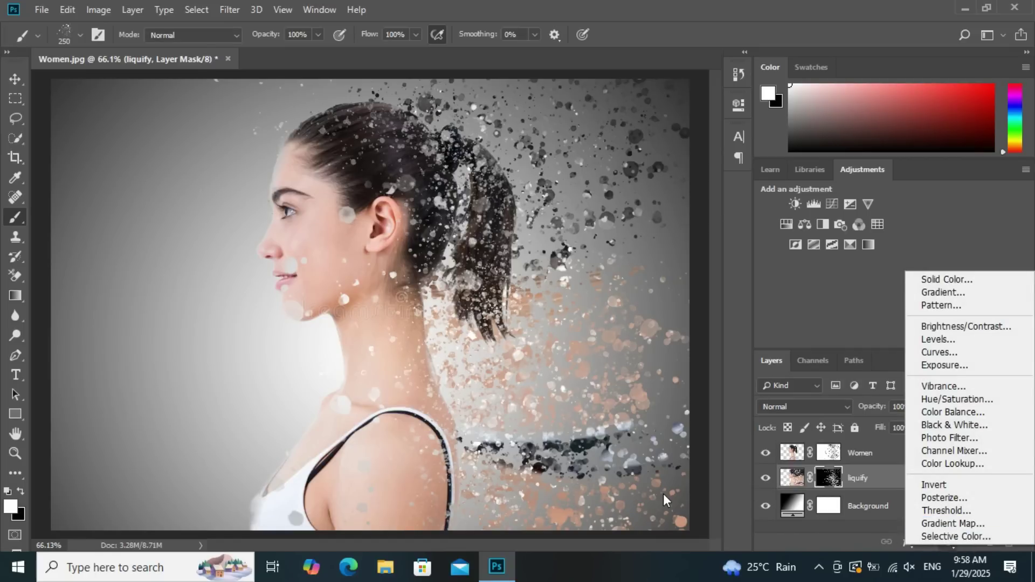
click(604, 343)
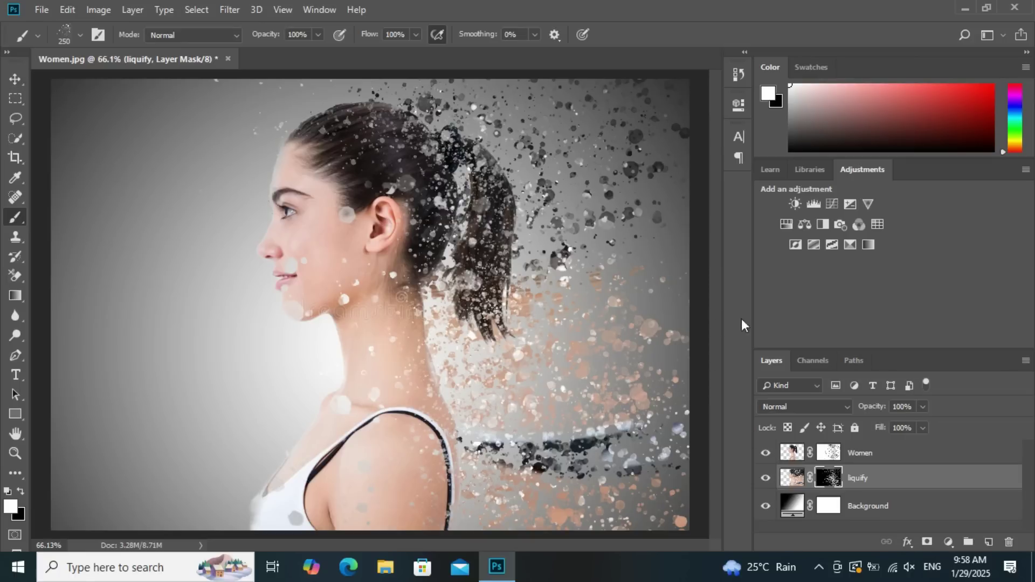
click(793, 477)
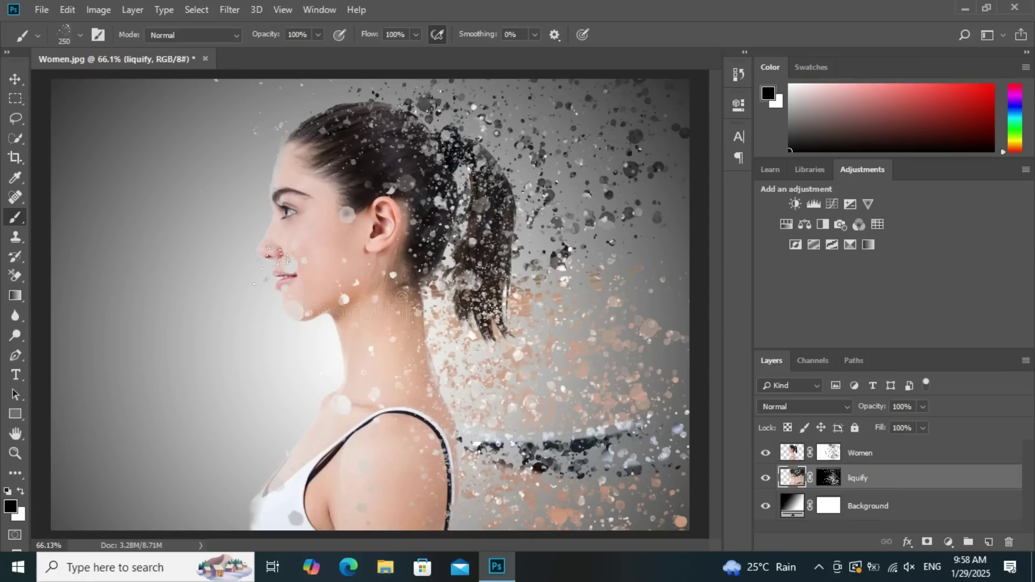
click(17, 77)
click(122, 139)
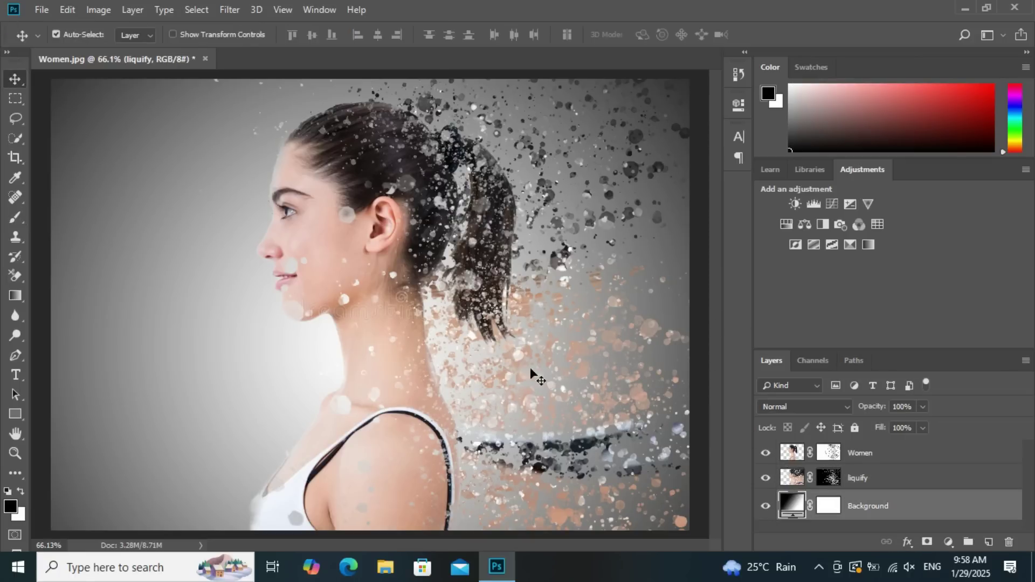
click(907, 457)
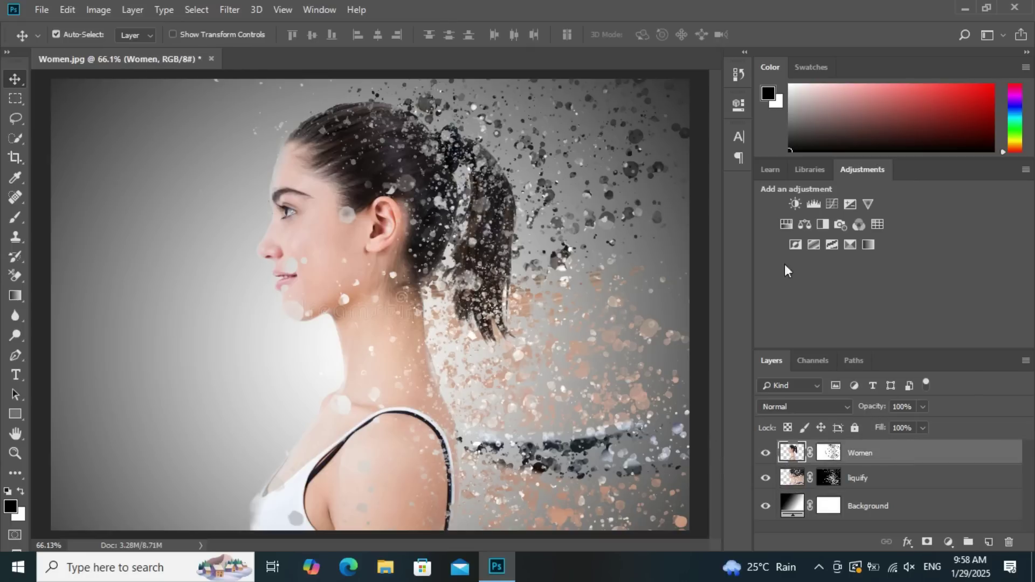
click(142, 244)
click(41, 222)
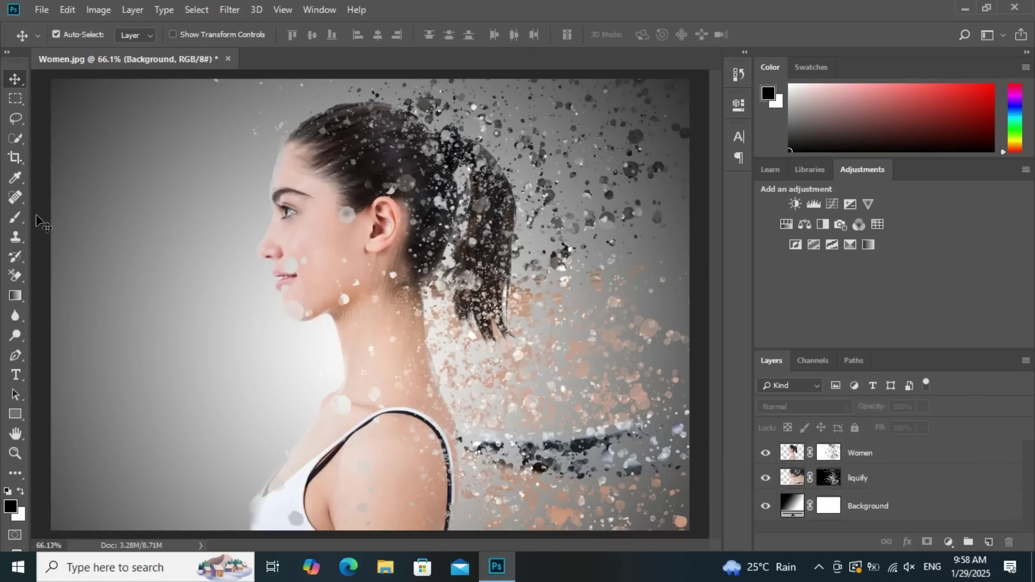
click(948, 542)
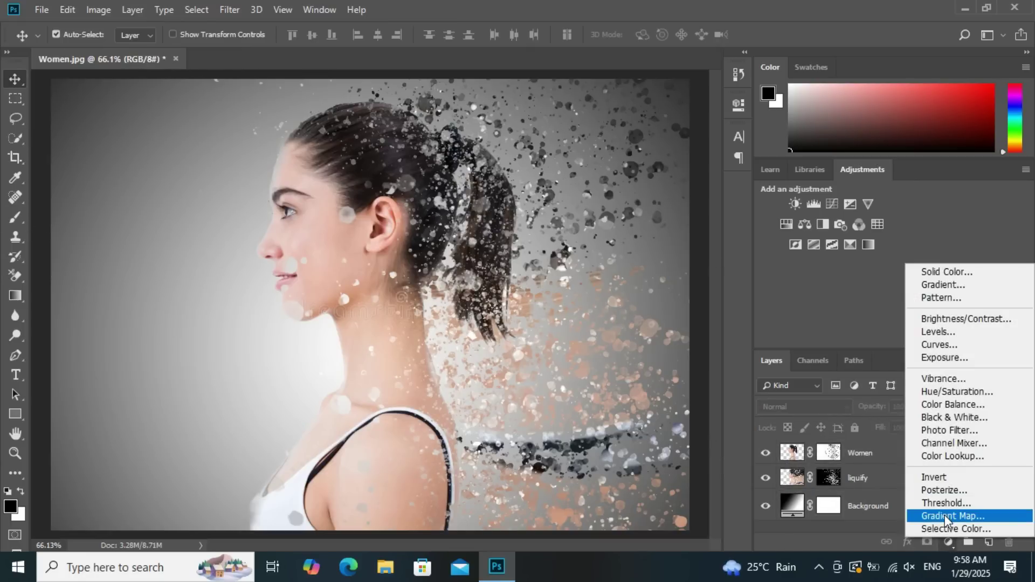
click(945, 516)
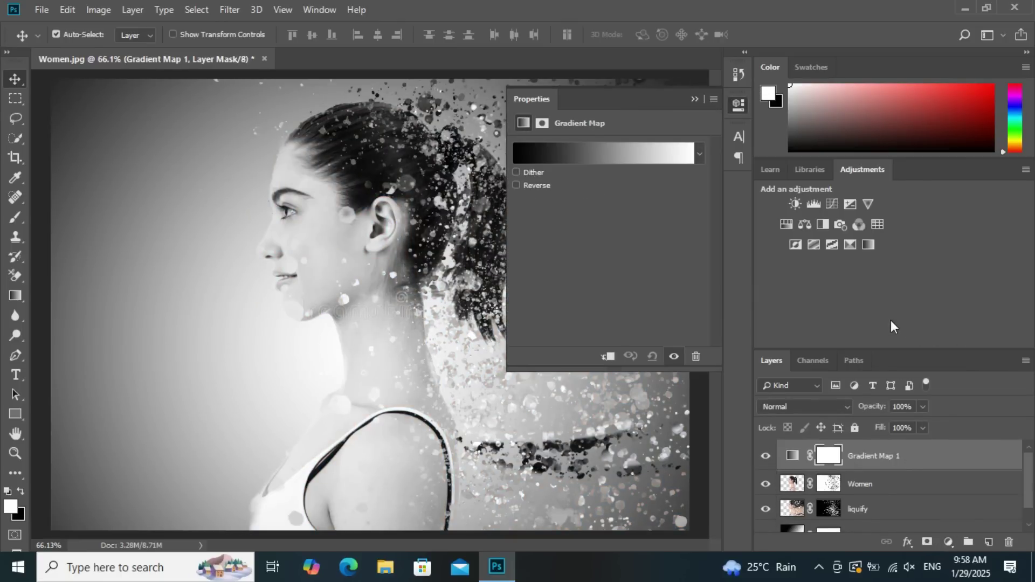
Apply the Violet, Orange preset to the gradient map in the Gradient Editor.
click(636, 156)
drag(764, 123, 706, 106)
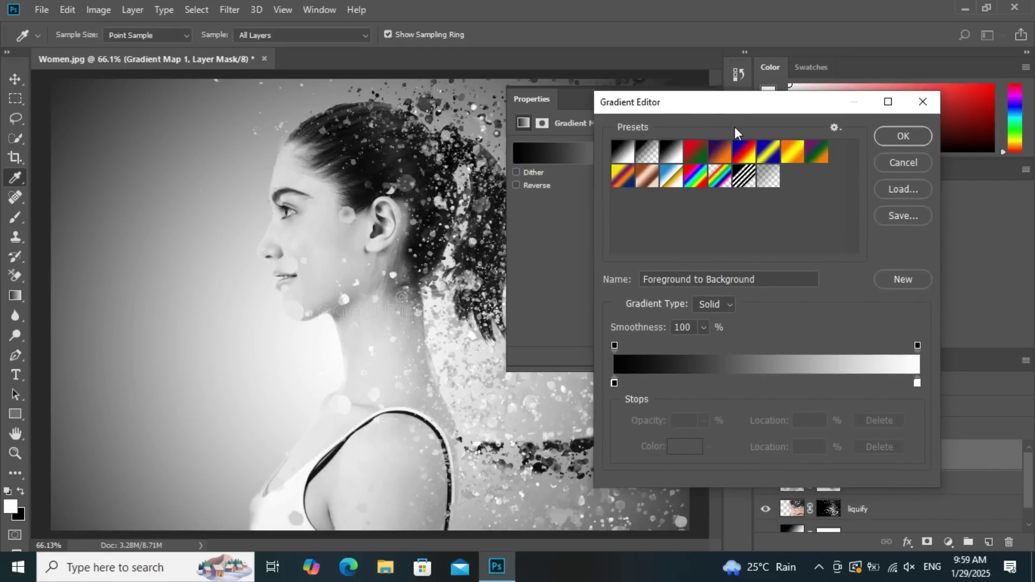
click(719, 154)
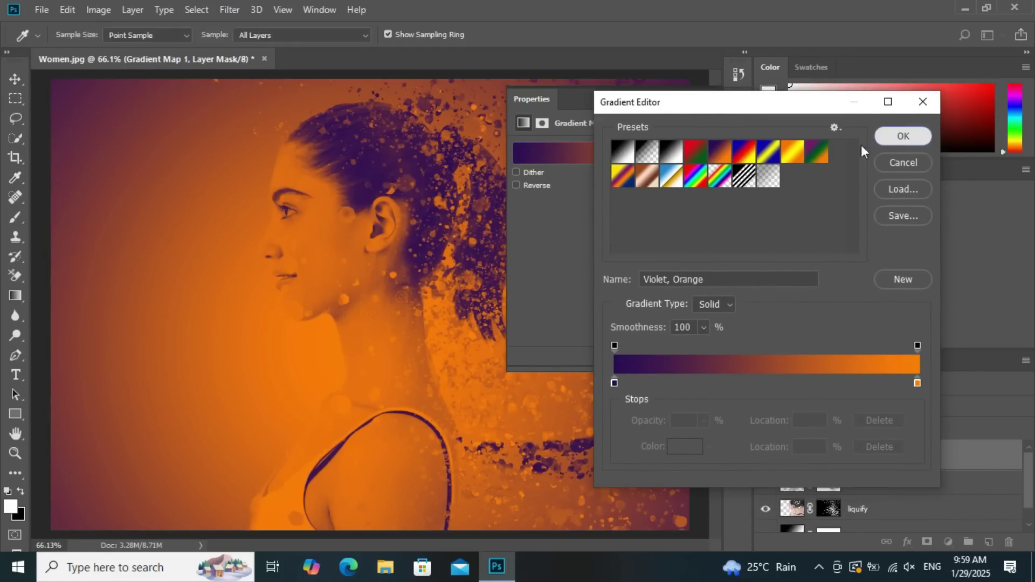
click(879, 138)
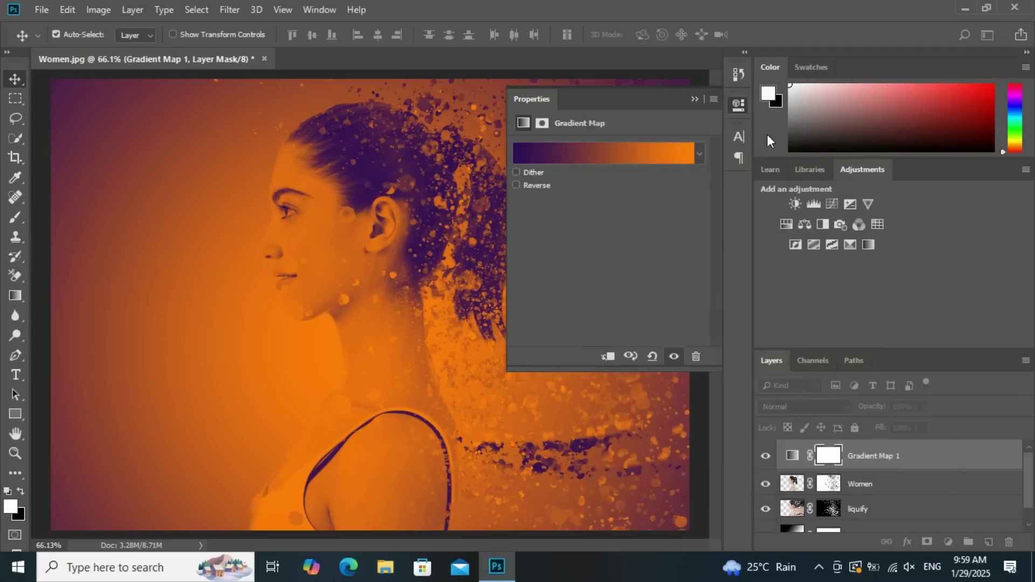
Set the Gradient Map 1 layer to Soft Light blend mode at 50% opacity.
click(695, 99)
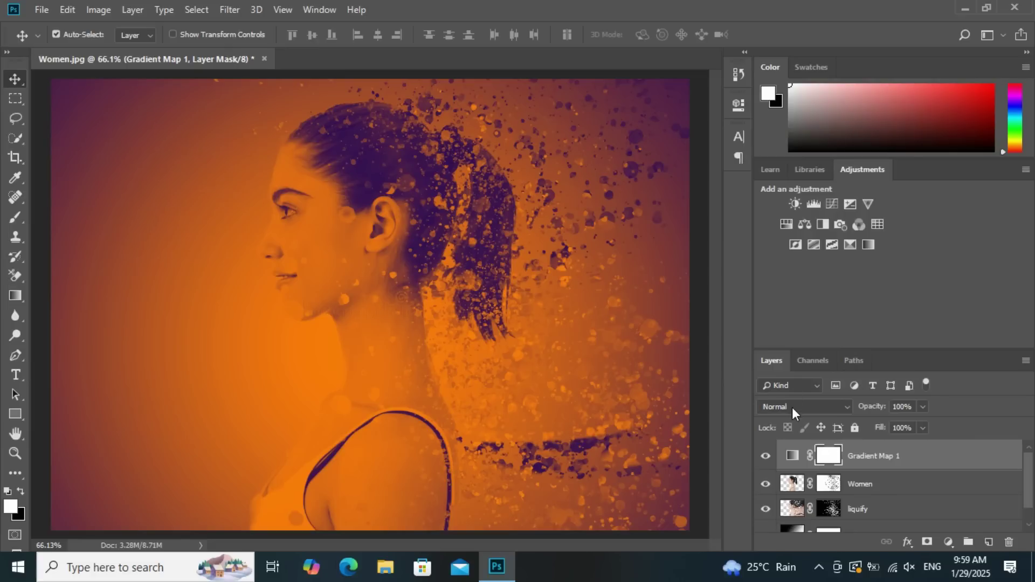
click(791, 407)
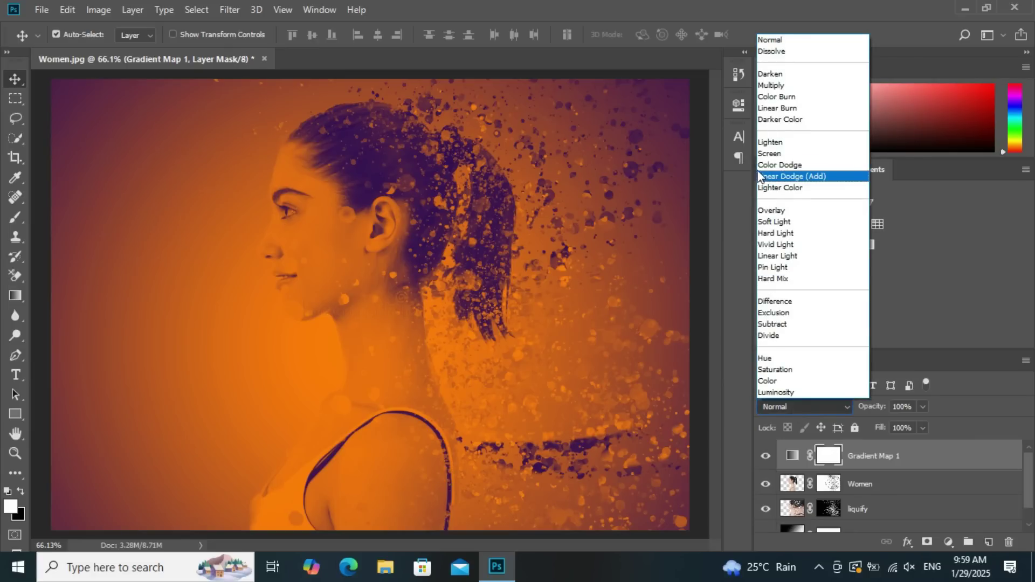
click(776, 222)
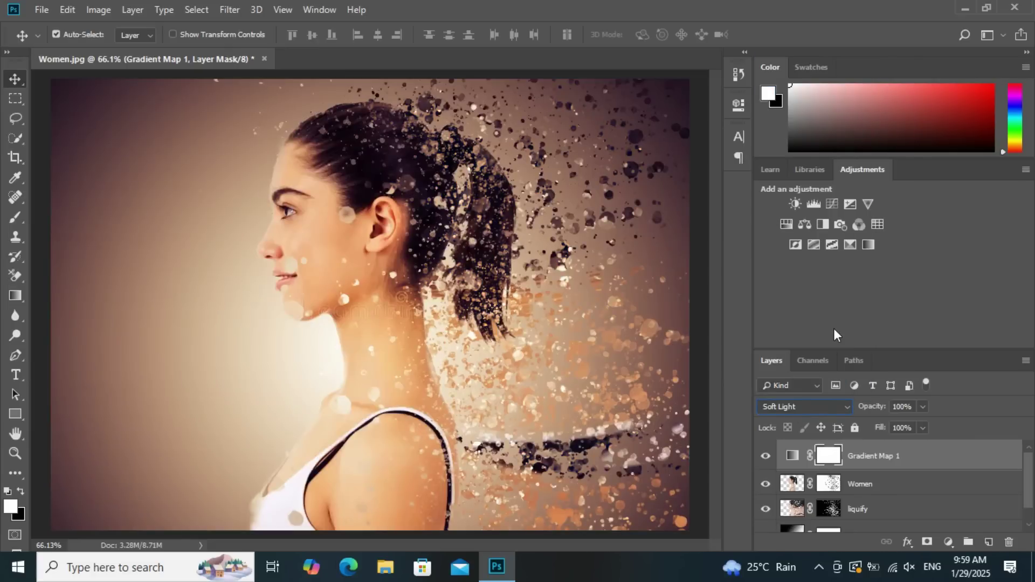
click(922, 406)
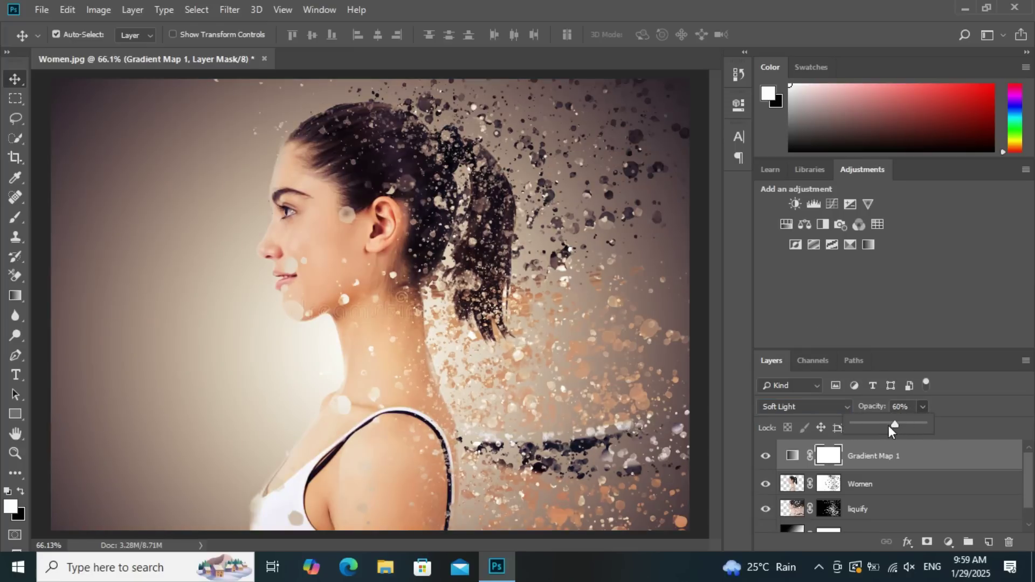
drag(887, 425, 888, 424)
scroll(283, 345, down, 1)
scroll(285, 350, down, 1)
scroll(285, 351, up, 1)
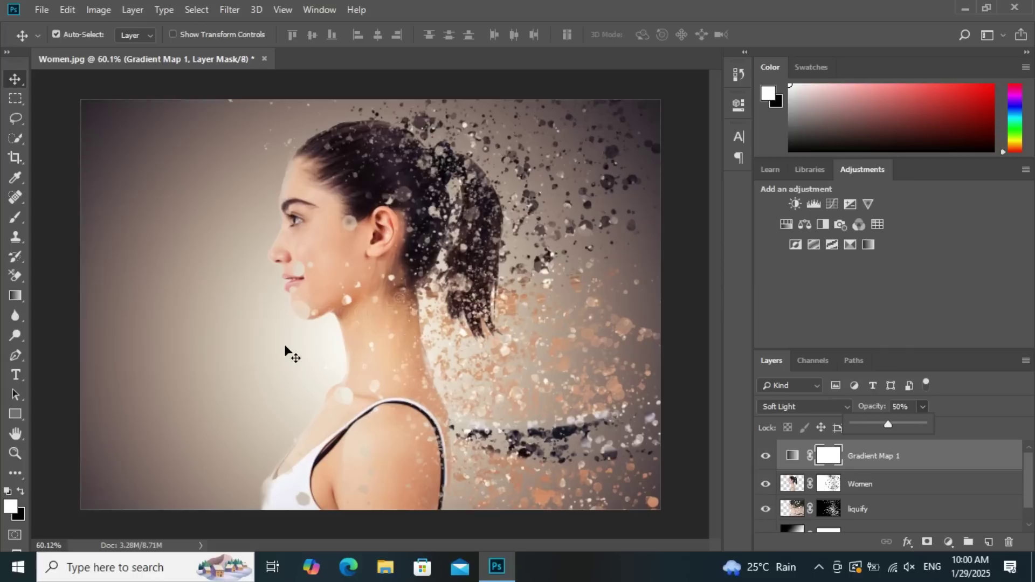